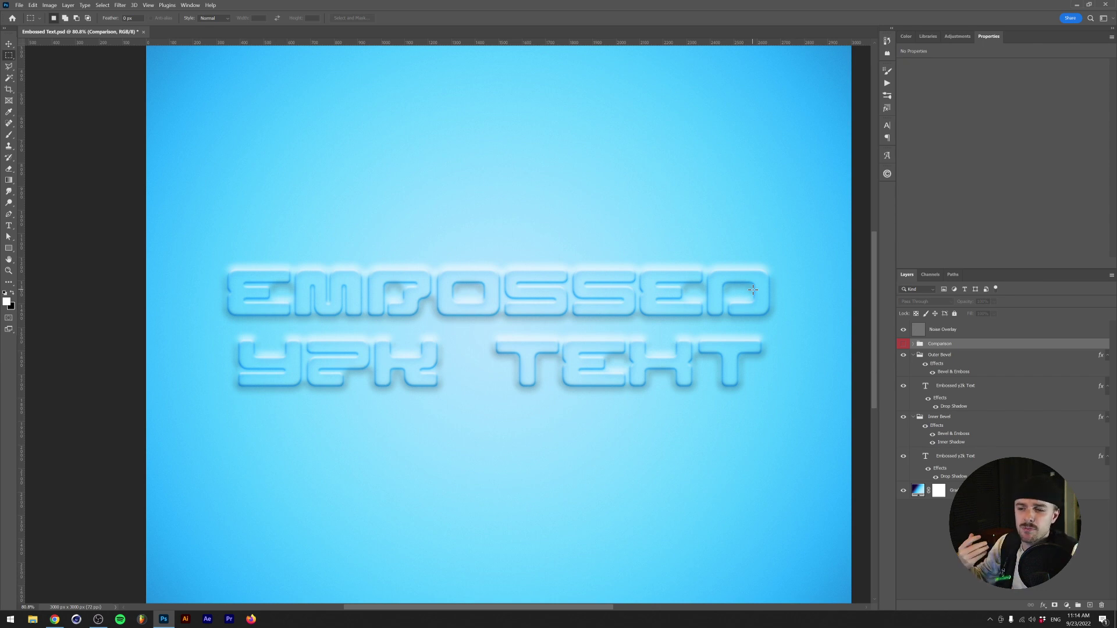
# Step: Create a new 3000 x 3000 px document at 72 ppi from the recent Cover Artwork preset
pyautogui.click(19, 4)
pyautogui.click(26, 12)
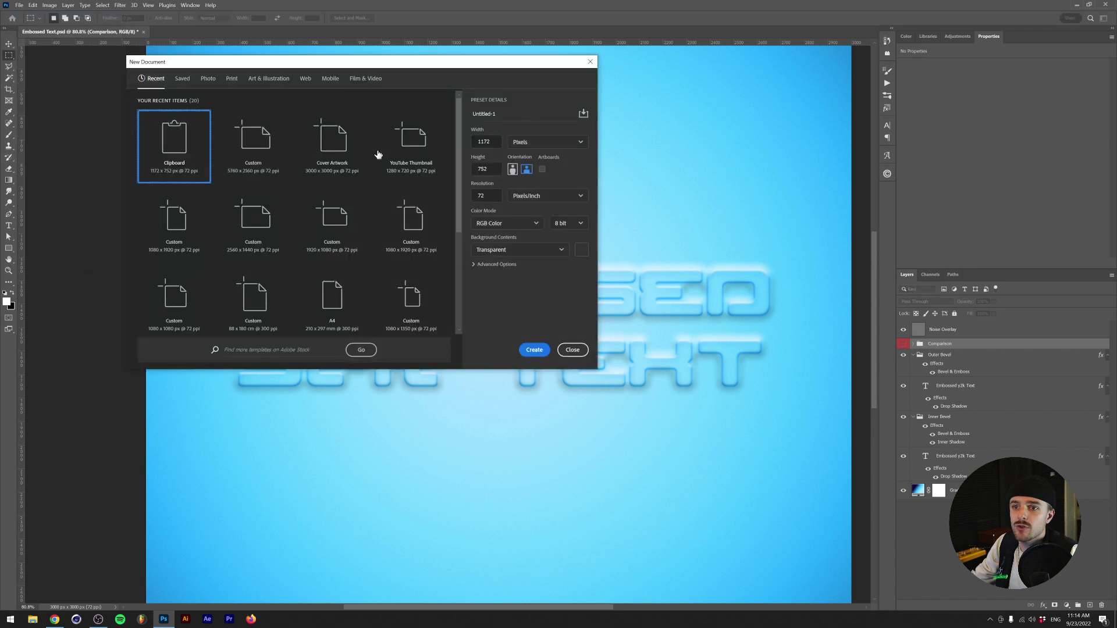
pyautogui.click(336, 148)
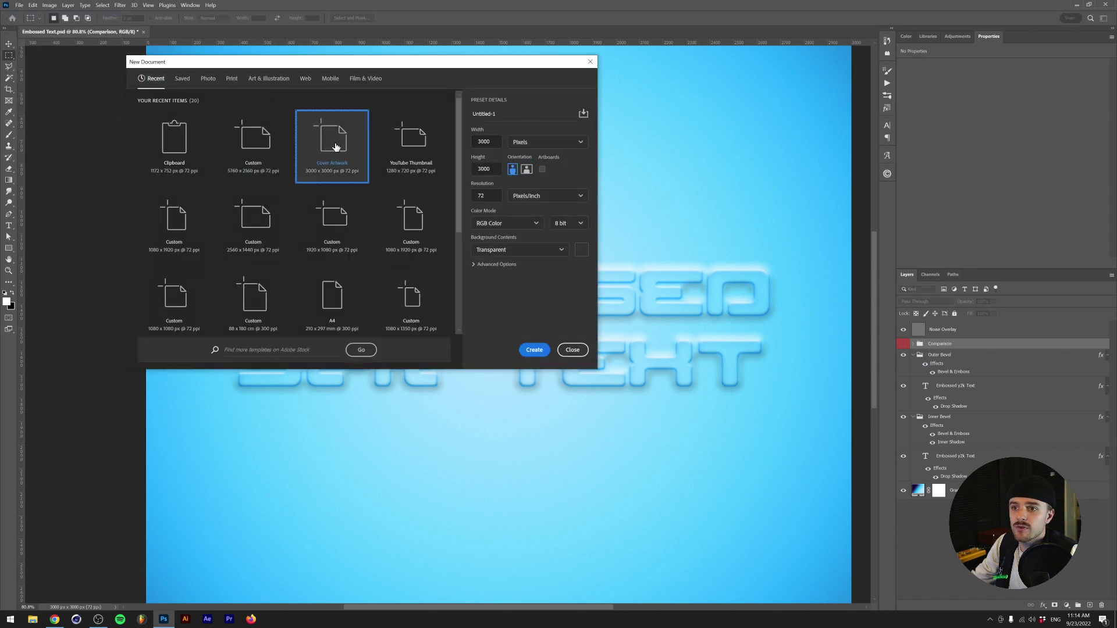
pyautogui.click(534, 349)
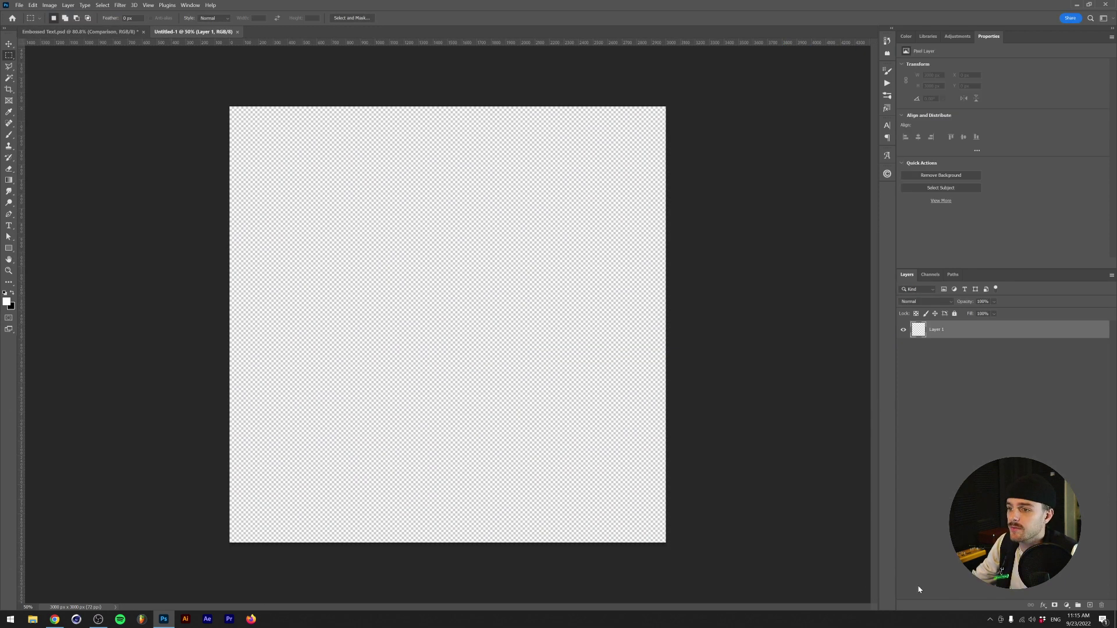
# Step: Add a gradient fill layer using the cyan-to-purple preset from the Blues gradient group
pyautogui.click(1066, 604)
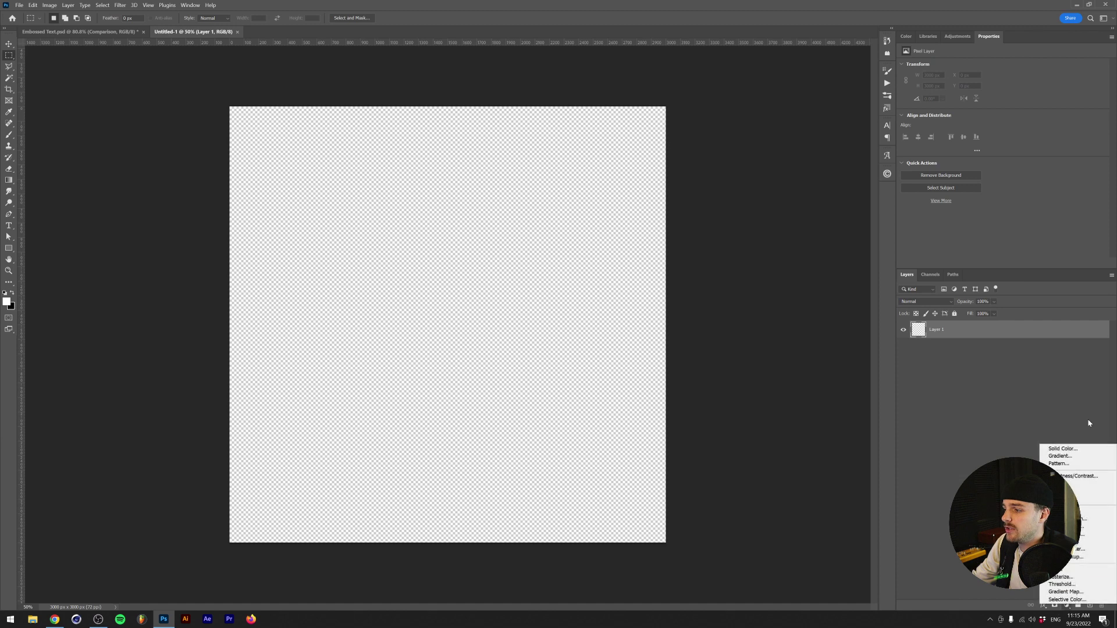
pyautogui.click(1062, 456)
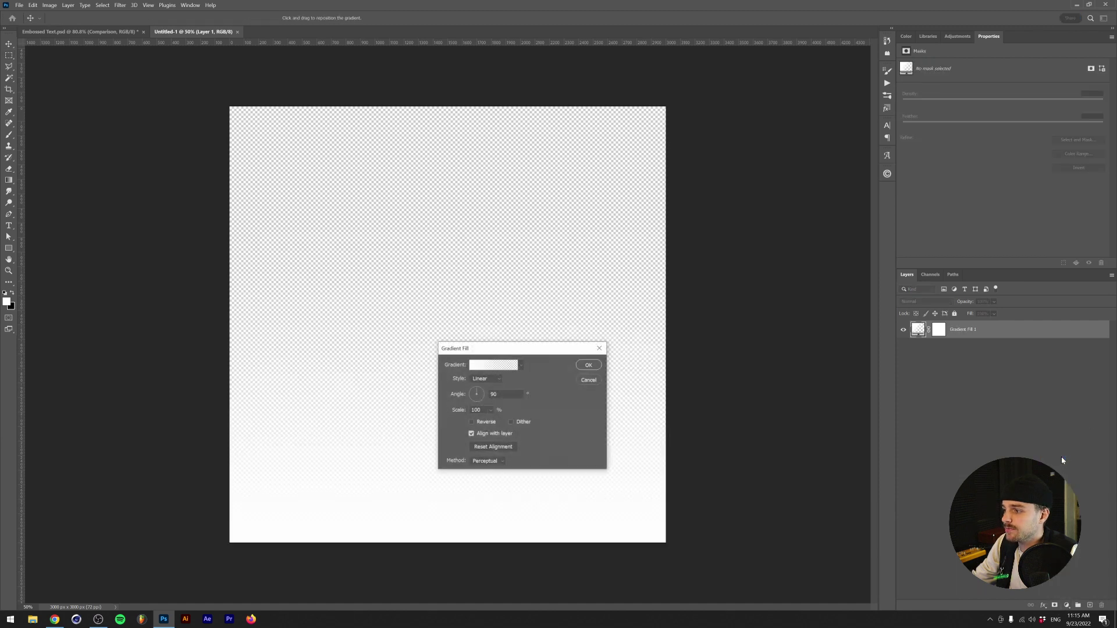
pyautogui.click(521, 364)
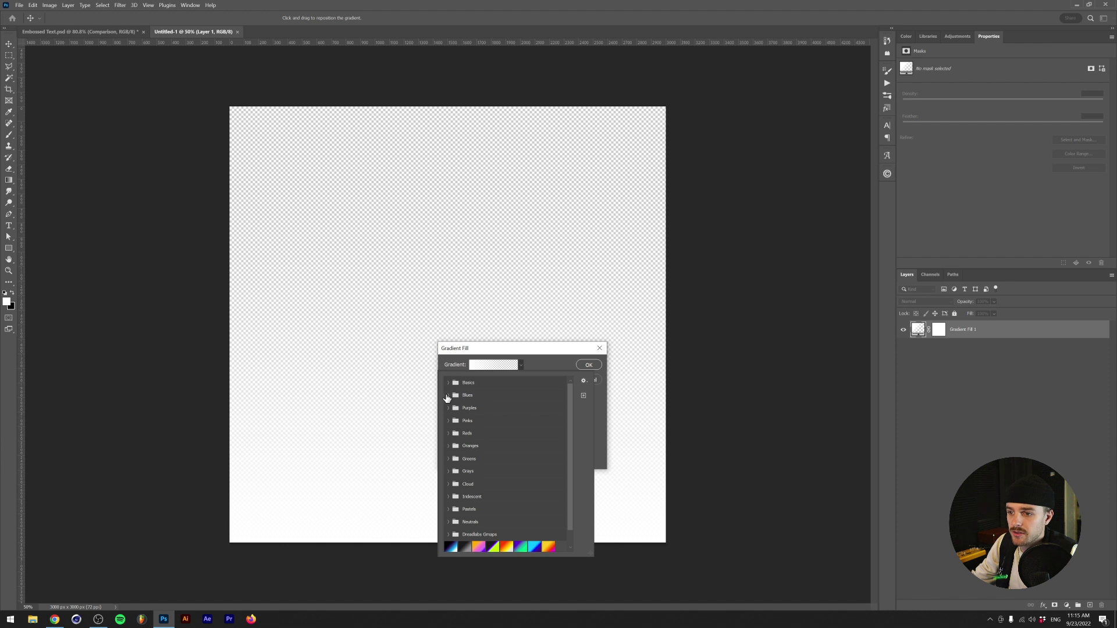
pyautogui.click(447, 395)
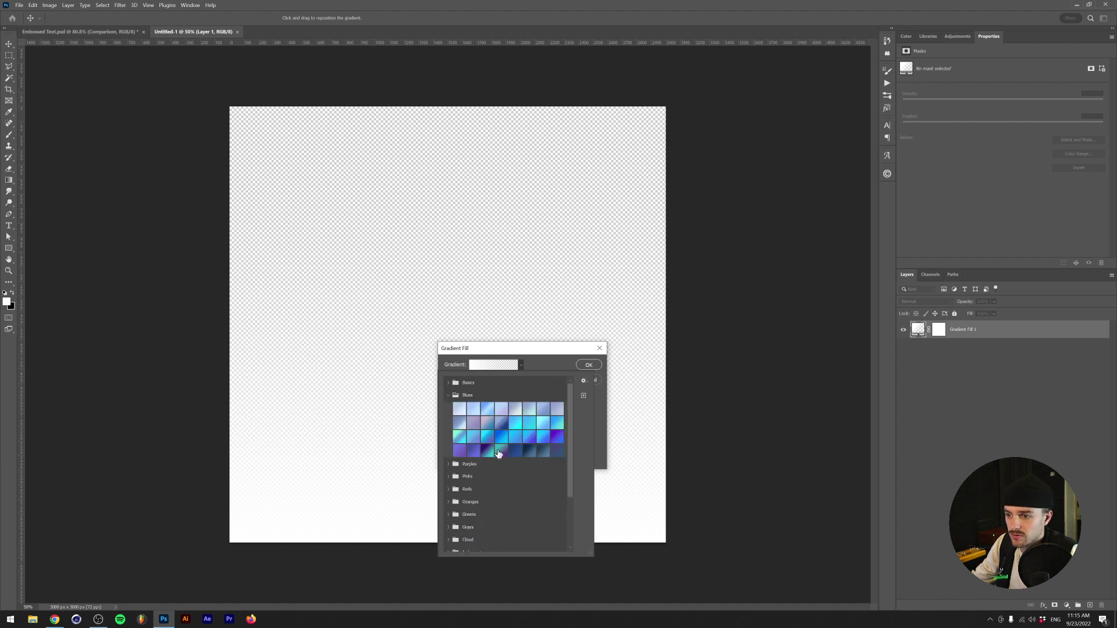
pyautogui.click(488, 437)
pyautogui.click(550, 370)
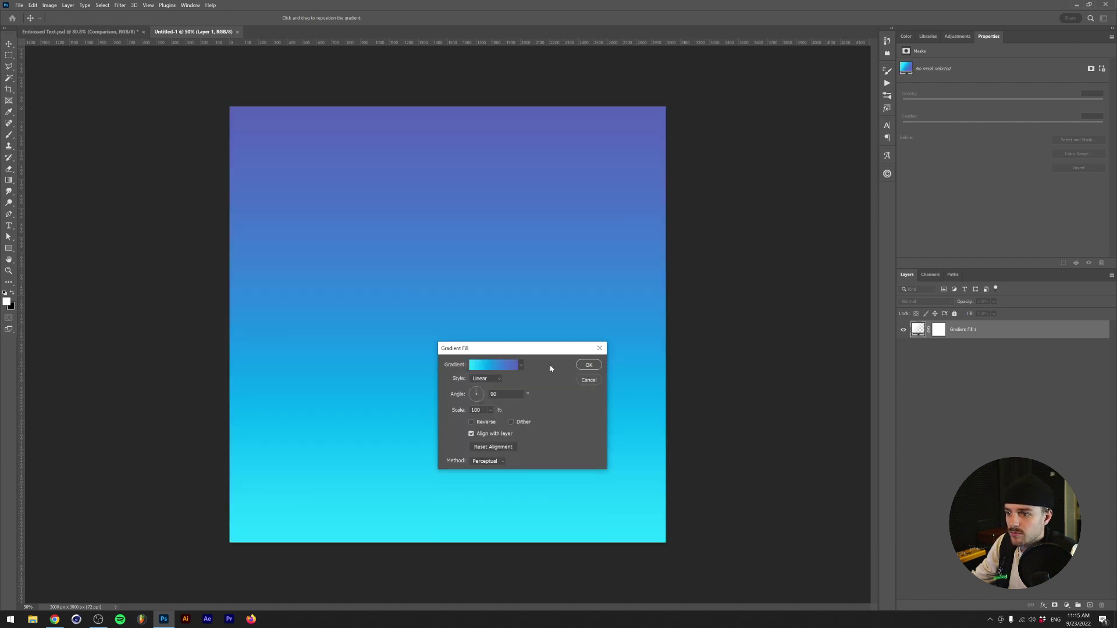
# Step: Make the gradient fill radial, scale it to 305% and apply it
pyautogui.click(486, 378)
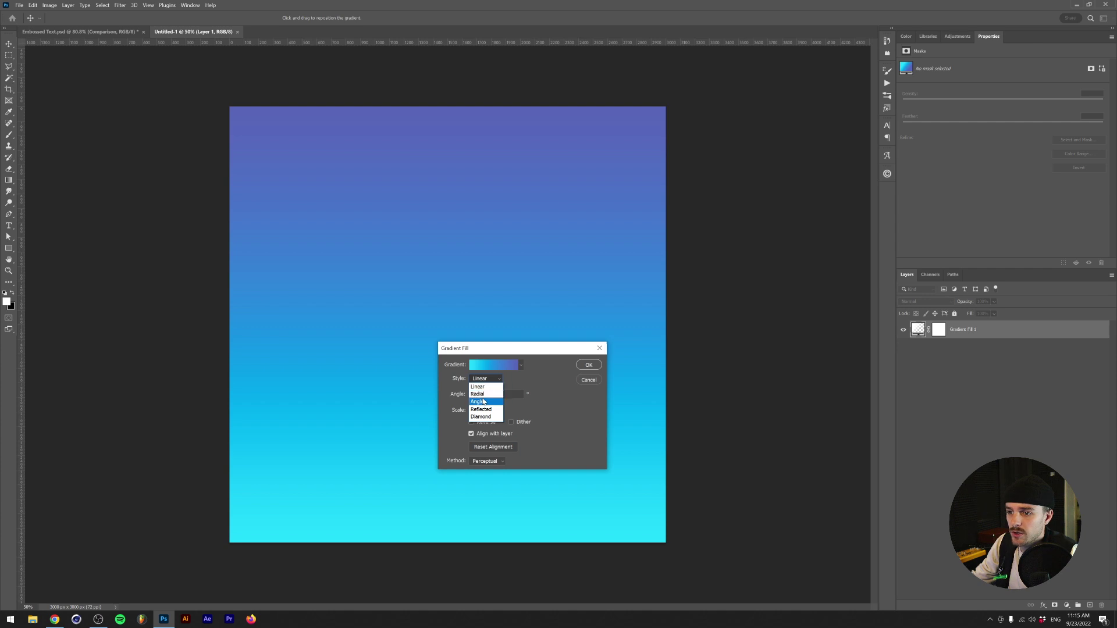
pyautogui.click(478, 394)
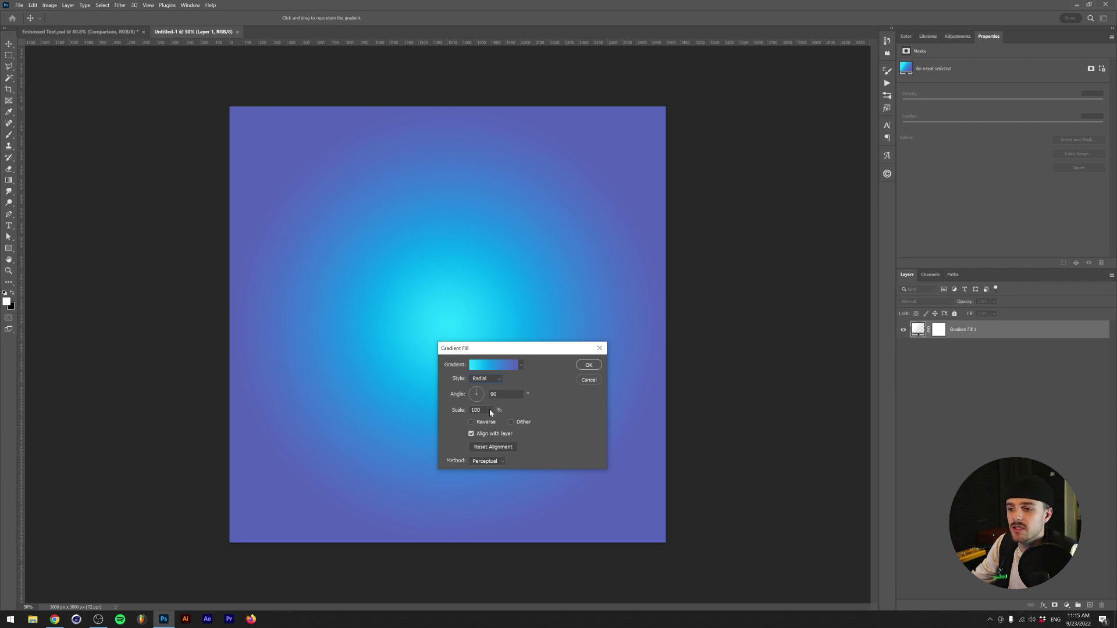
pyautogui.click(490, 410)
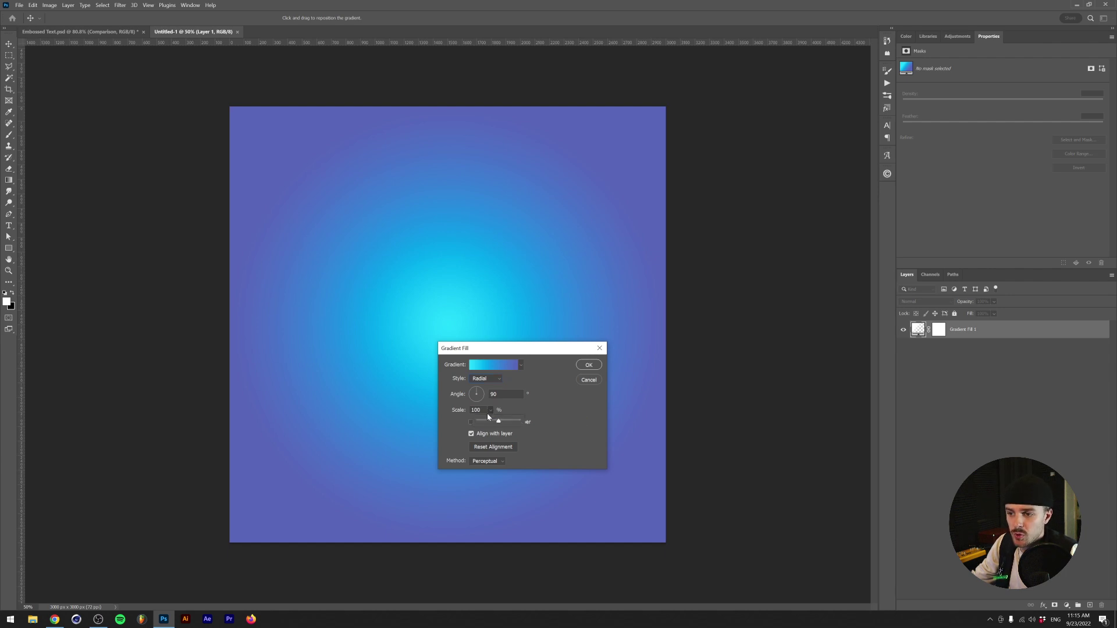
pyautogui.click(504, 424)
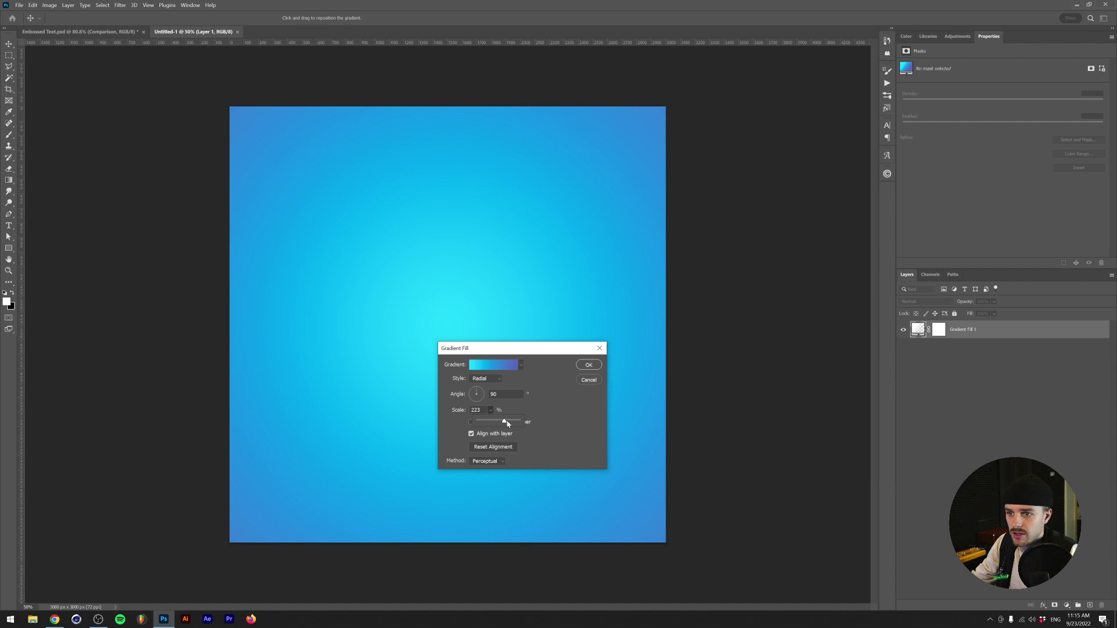
pyautogui.click(507, 423)
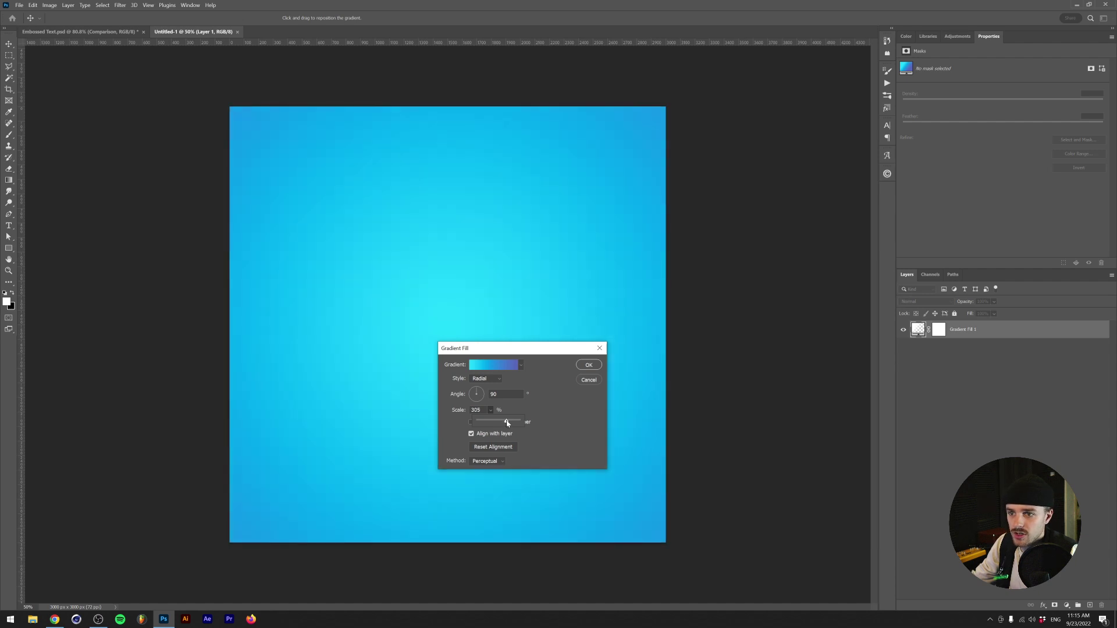
pyautogui.click(587, 366)
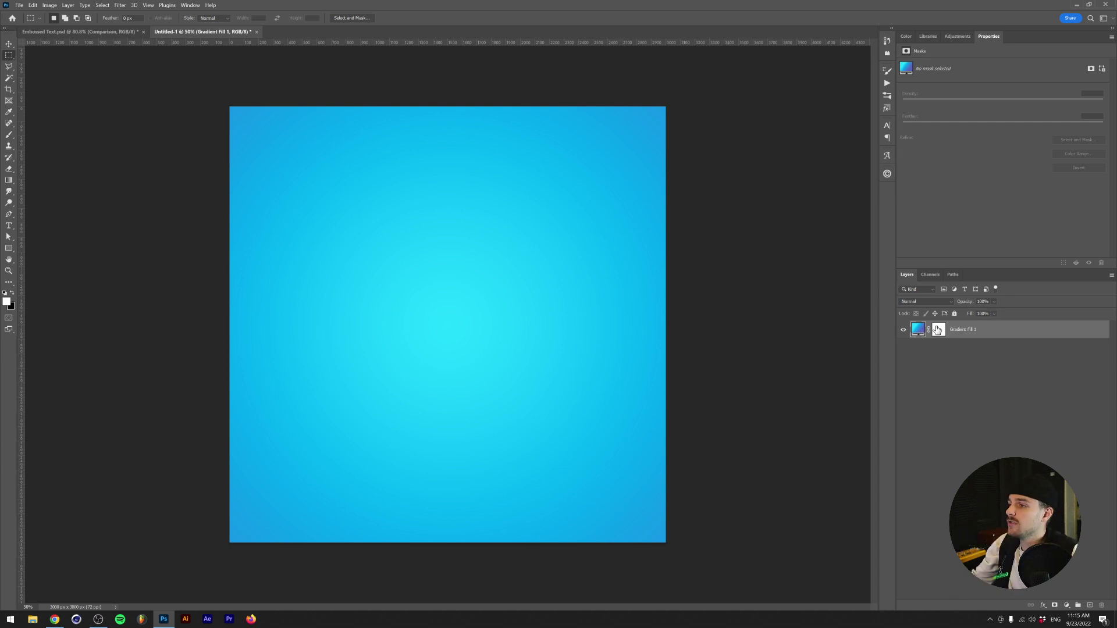
# Step: Rename the gradient fill layer to Background
pyautogui.doubleClick(961, 329)
pyautogui.write('Background')
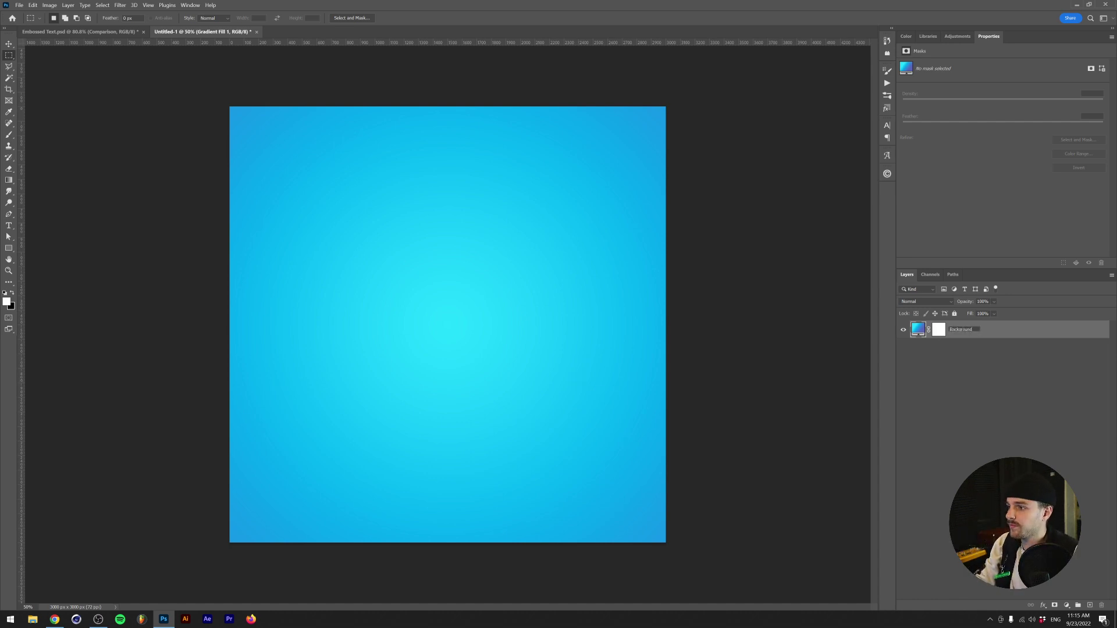
pyautogui.press('Return')
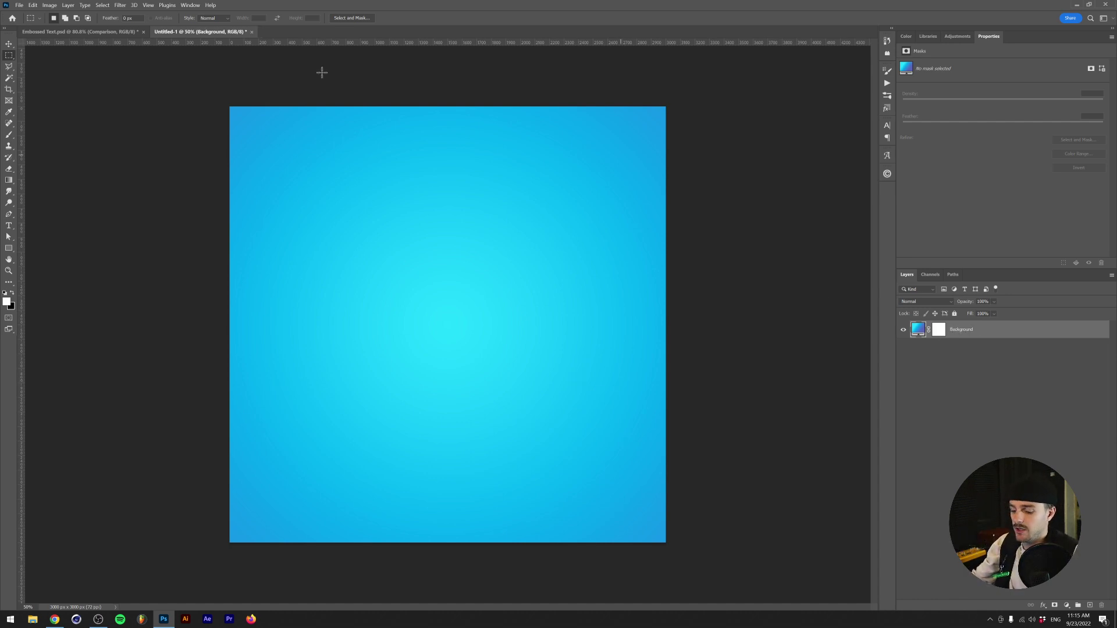
# Step: Add the two-line white text "EMBOSSED / Y2K TEXT" in the current 250 pt font and centre it on the canvas
pyautogui.click(11, 225)
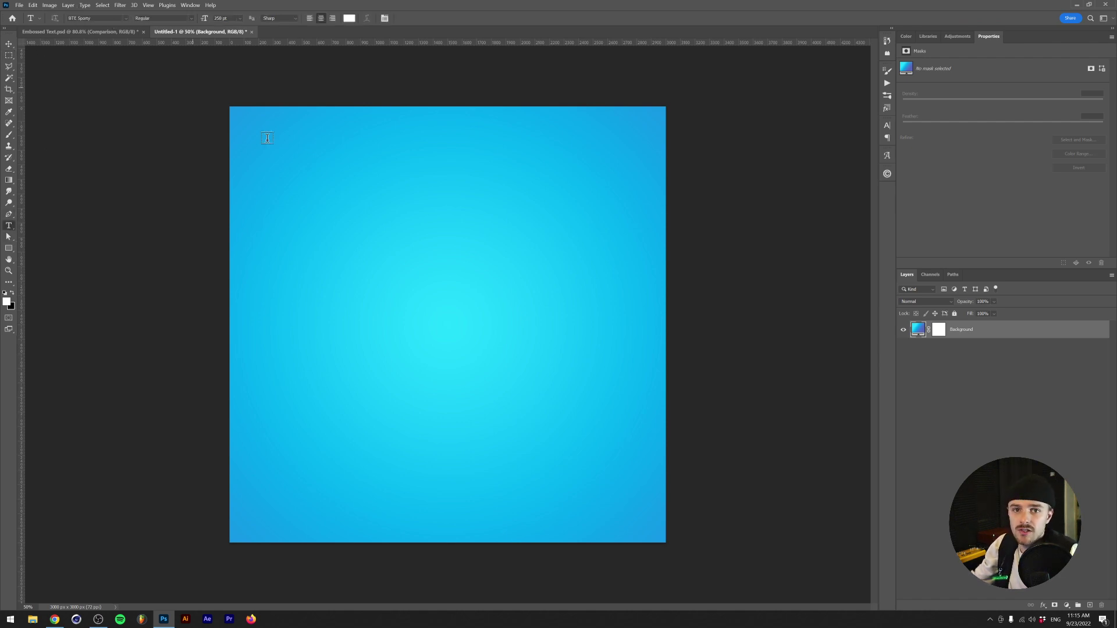
pyautogui.click(431, 244)
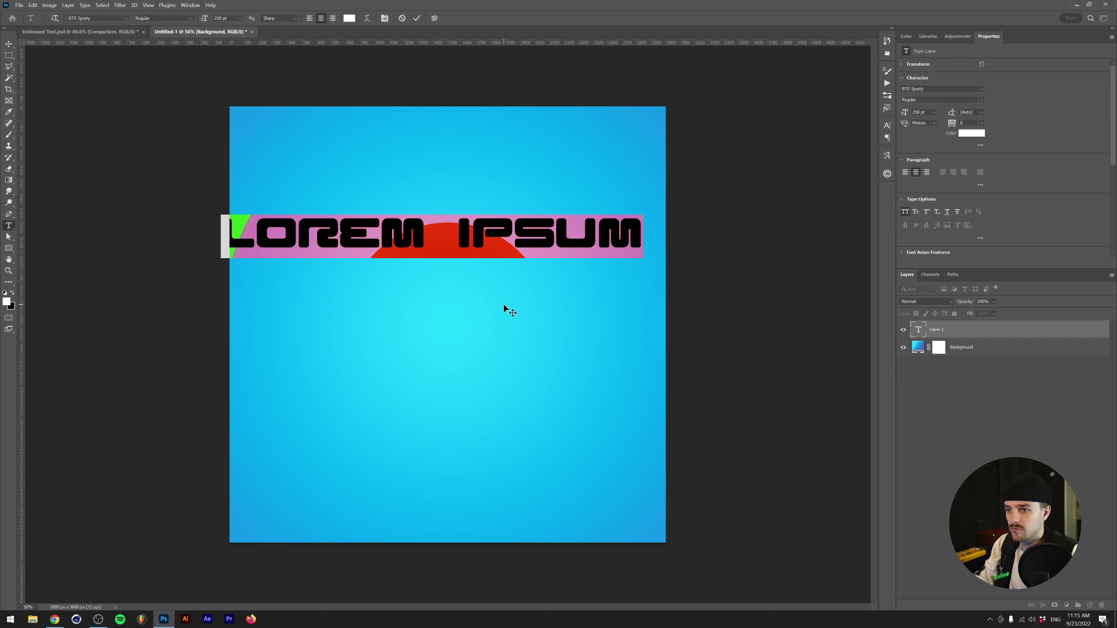
pyautogui.write('EMBOSSED')
pyautogui.press('Return')
pyautogui.write('Y2K TEXT')
pyautogui.hotkey('ctrl', 'Return')
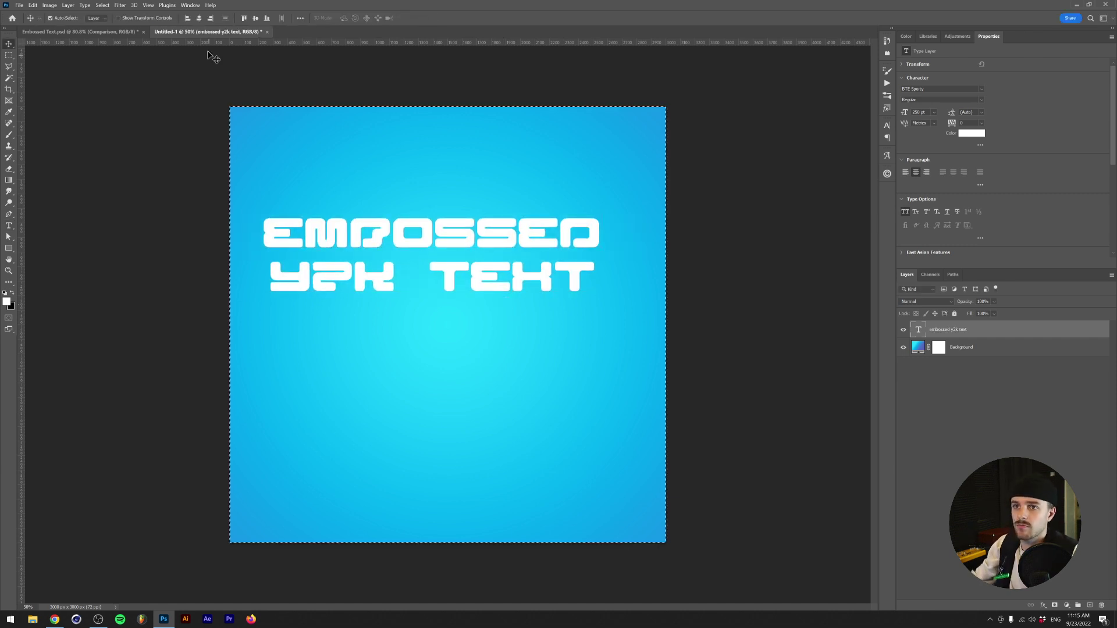
pyautogui.moveTo(504, 309); pyautogui.dragTo(520, 376)
pyautogui.hotkey('ctrl', '+')
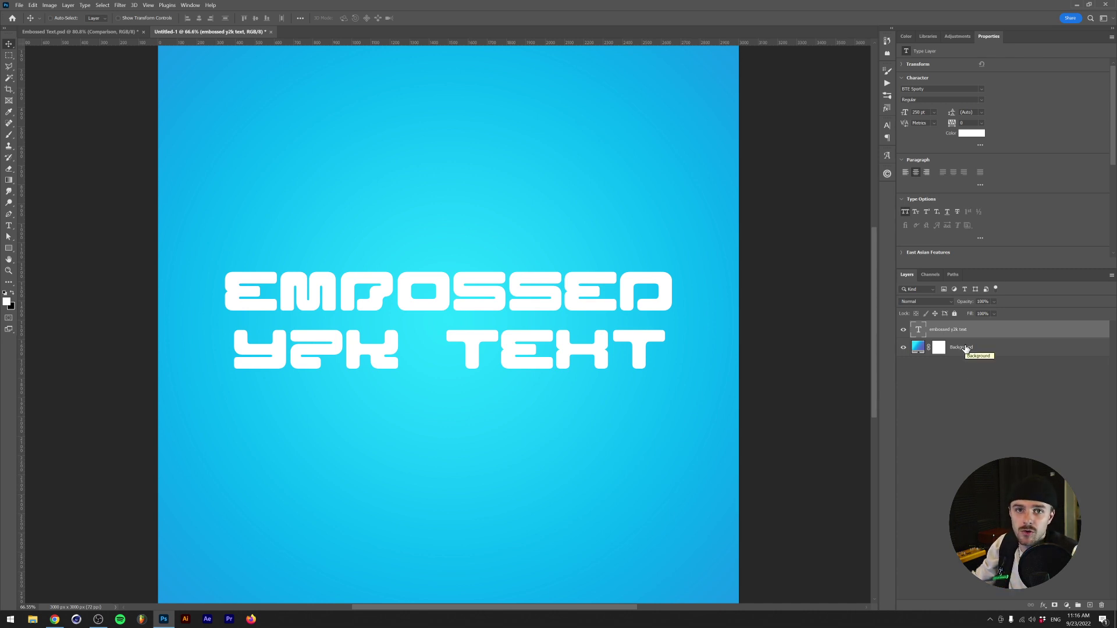
# Step: Put the text layer in a group and name the group Inner Text
pyautogui.hotkey('ctrl', 'g')
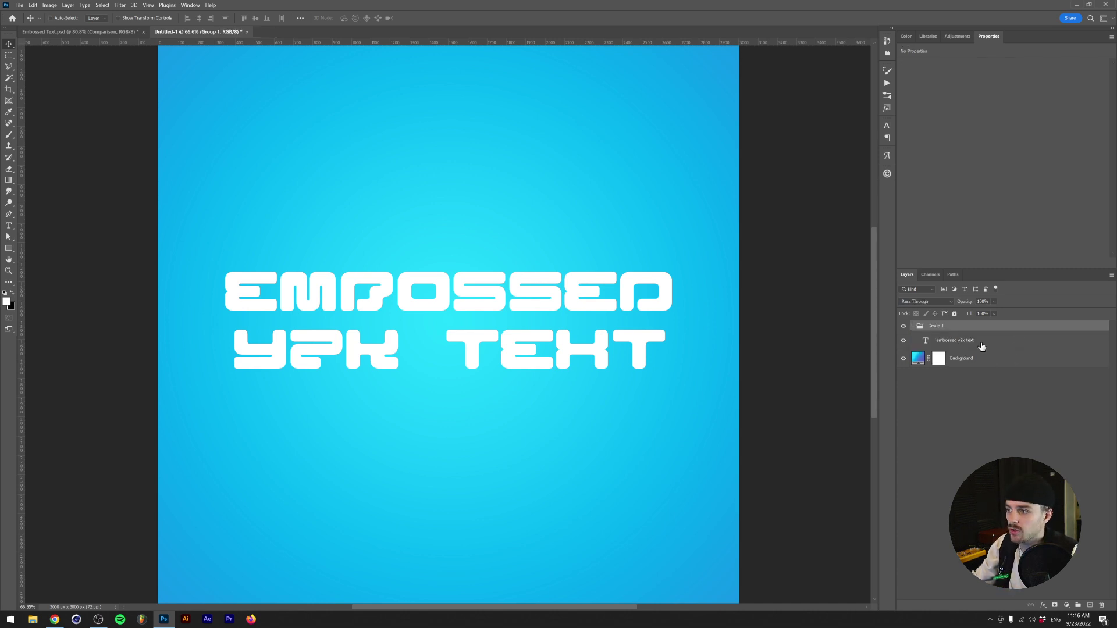
pyautogui.click(942, 340)
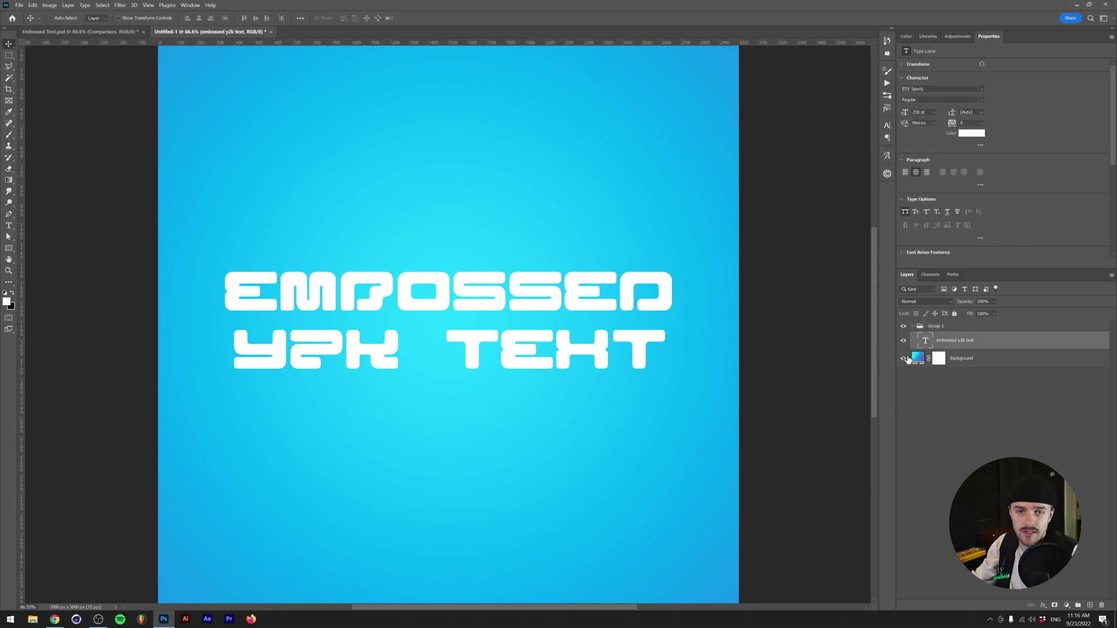
pyautogui.doubleClick(934, 327)
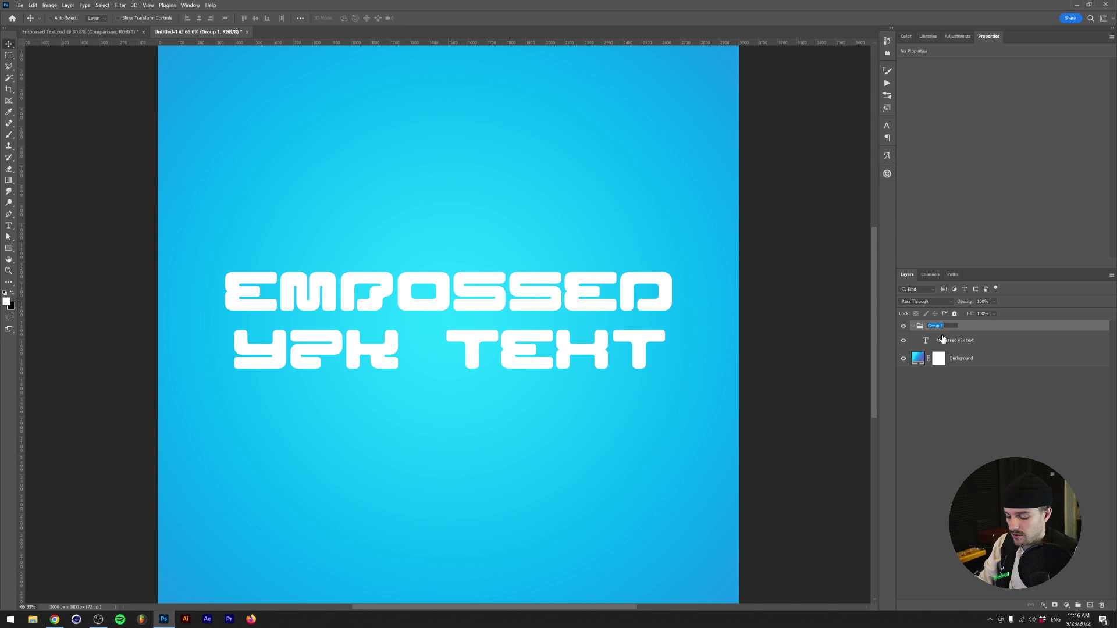
pyautogui.write('S')
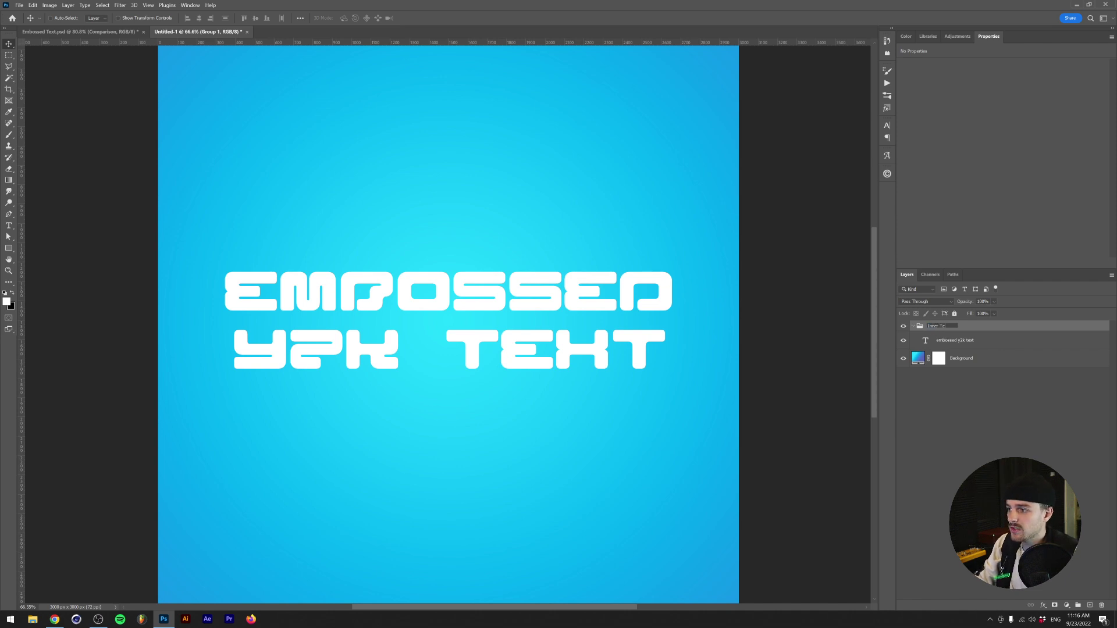
pyautogui.press('Return')
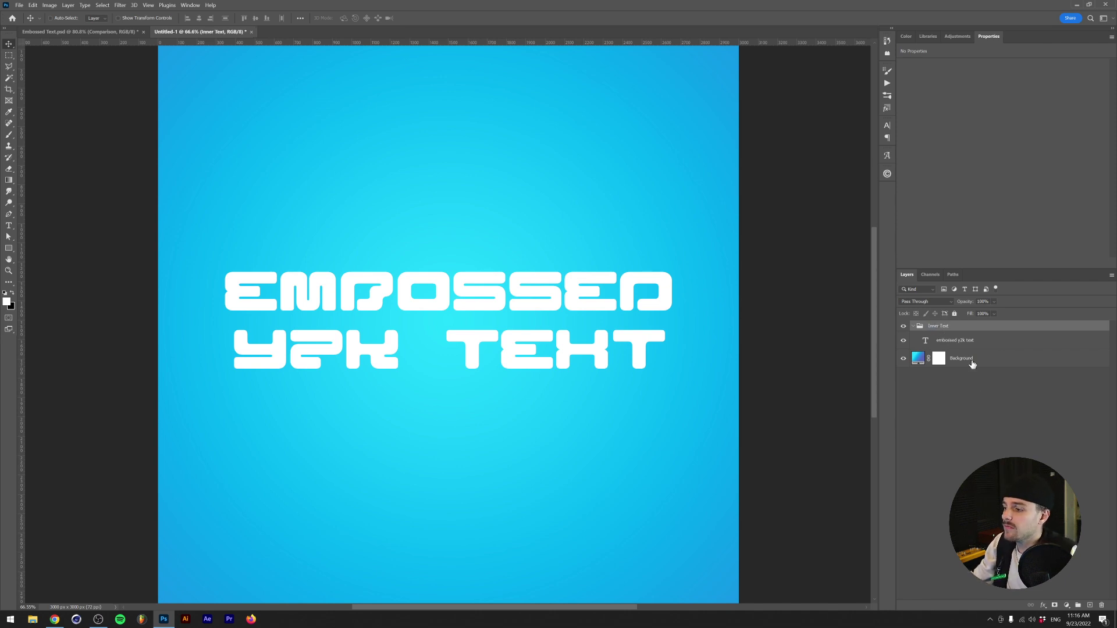
# Step: Add a Bevel & Emboss effect to the Inner Text group and reset its settings to the defaults, keeping the text in view
pyautogui.click(1042, 606)
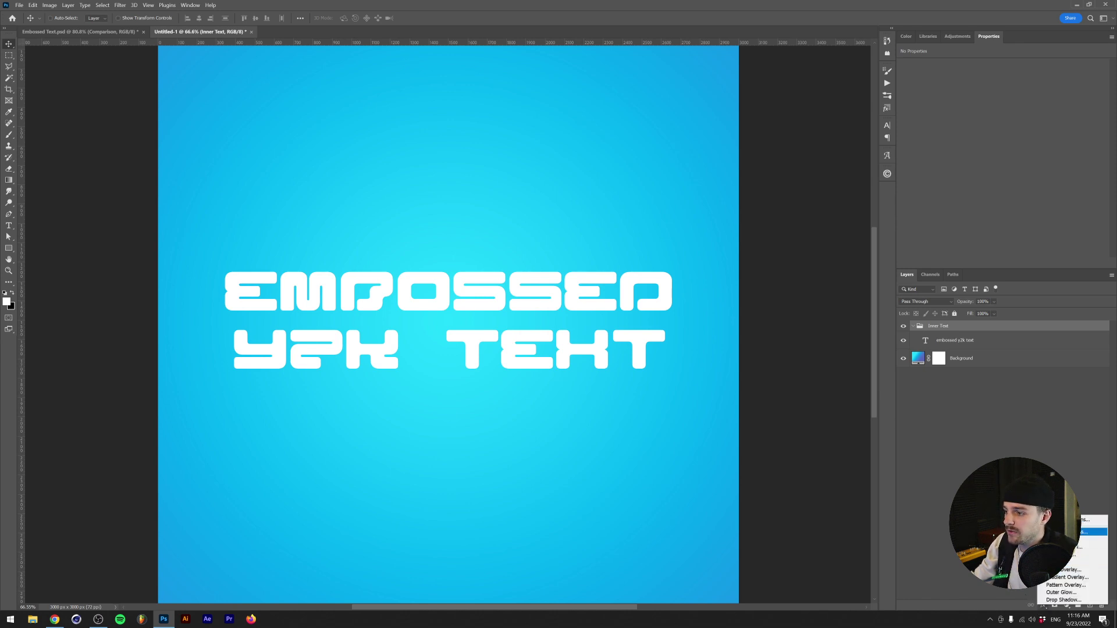
pyautogui.click(1093, 531)
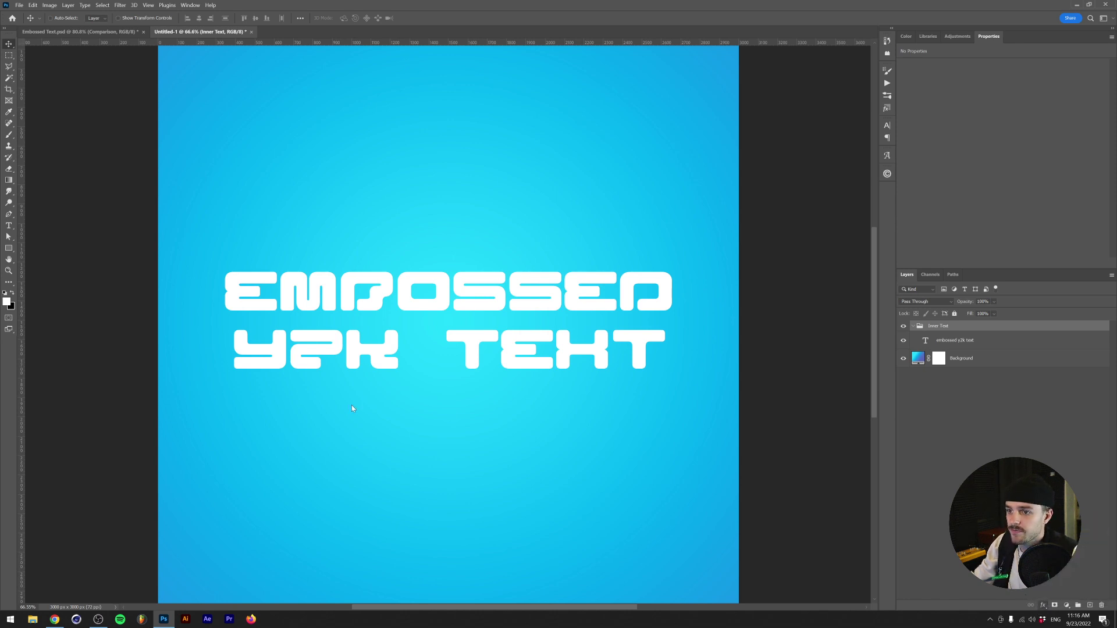
pyautogui.moveTo(309, 245); pyautogui.dragTo(614, 209)
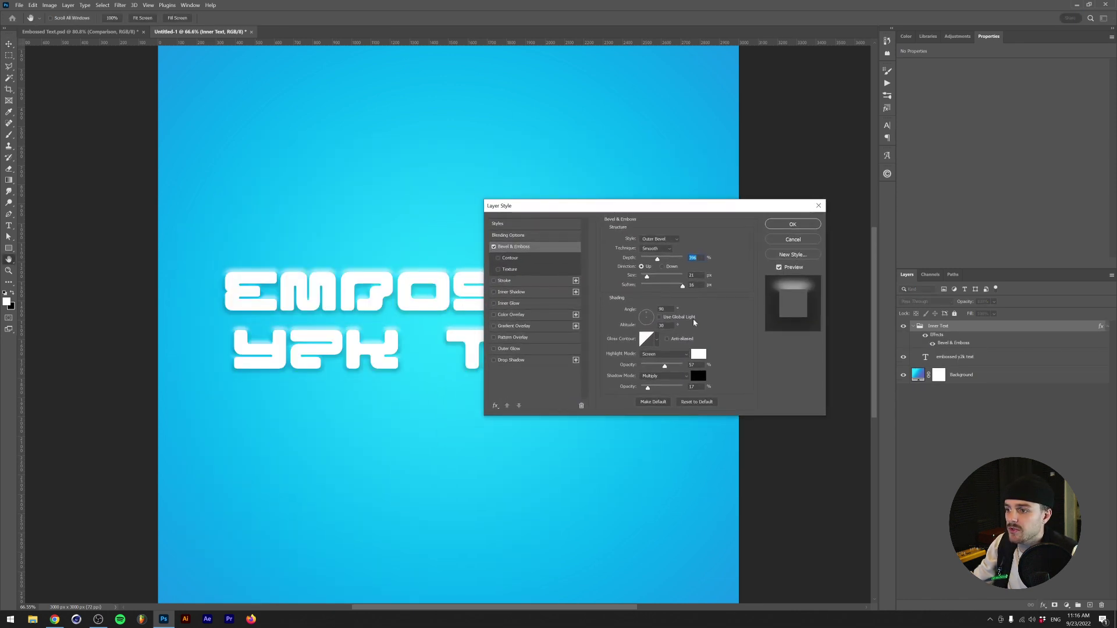
pyautogui.click(691, 403)
pyautogui.moveTo(610, 214); pyautogui.dragTo(430, 387)
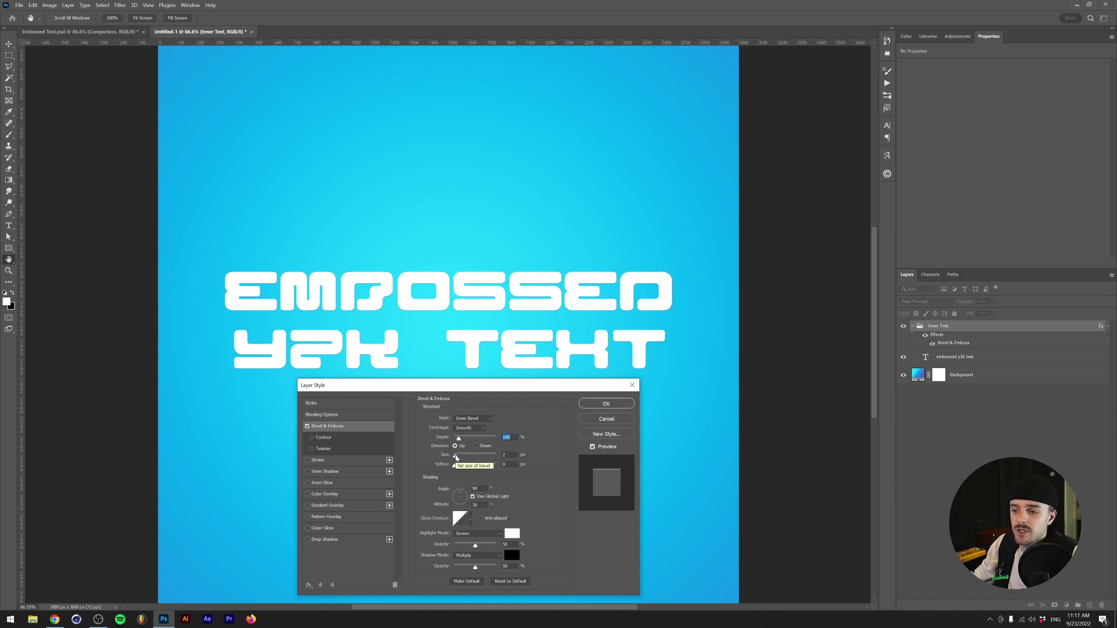
# Step: Try the inner bevel with a size of 21 px, a depth of 1000% and 14 px of softening
pyautogui.moveTo(455, 458); pyautogui.dragTo(461, 458)
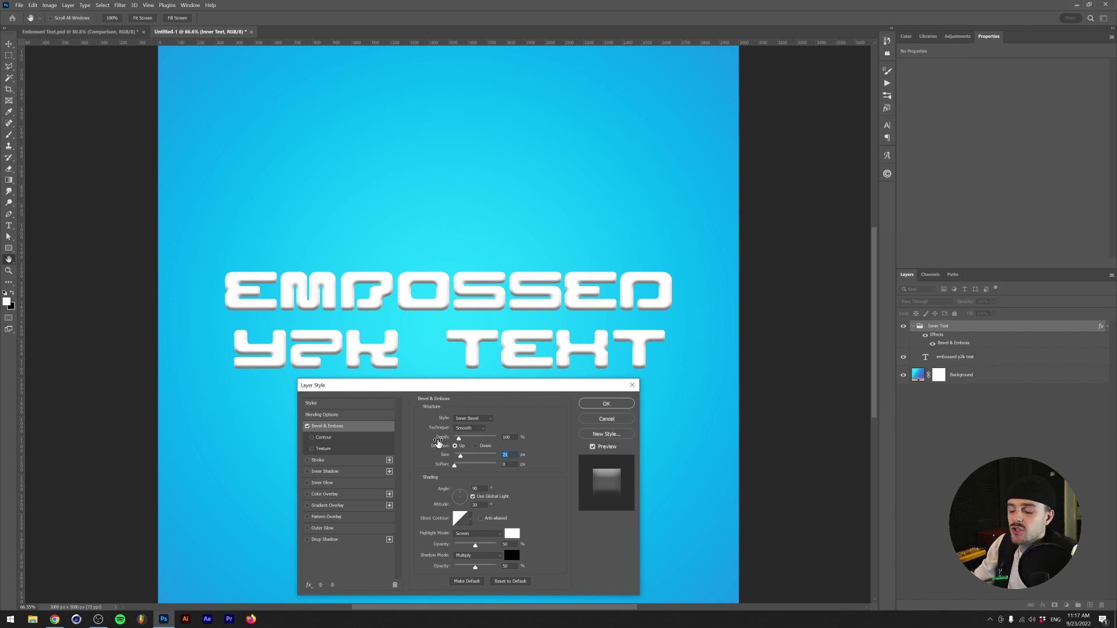
pyautogui.moveTo(460, 440); pyautogui.dragTo(507, 442)
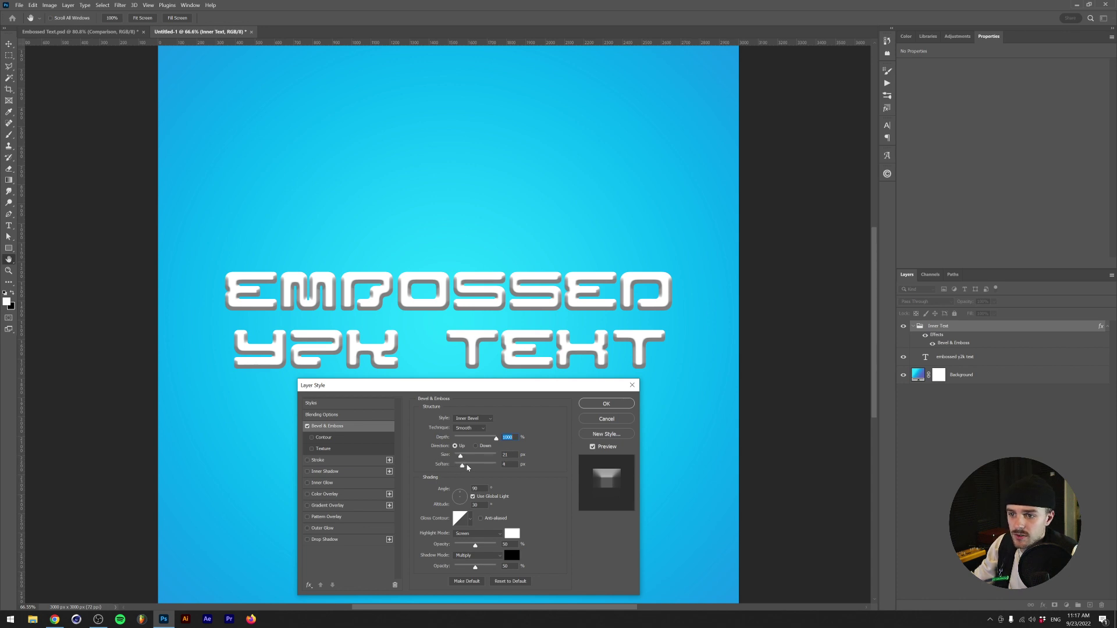
pyautogui.moveTo(467, 467); pyautogui.dragTo(496, 467)
pyautogui.press('Tab')
pyautogui.press('Tab')
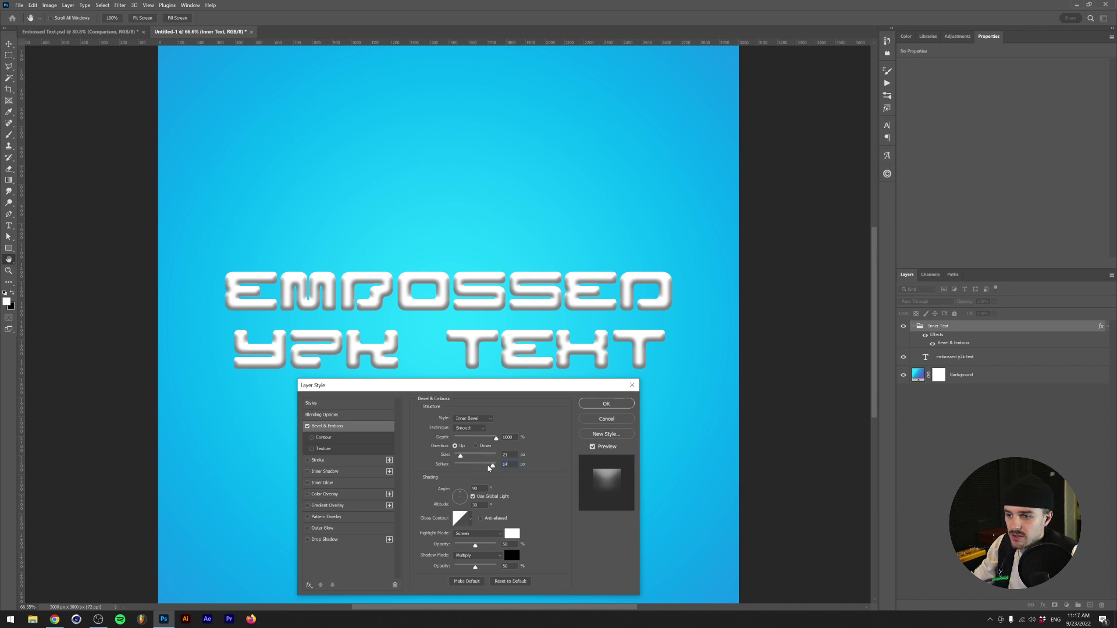
# Step: Set the inner bevel's soften to 4 px, size to 13 px and depth to 303%
pyautogui.moveTo(489, 467); pyautogui.dragTo(460, 457)
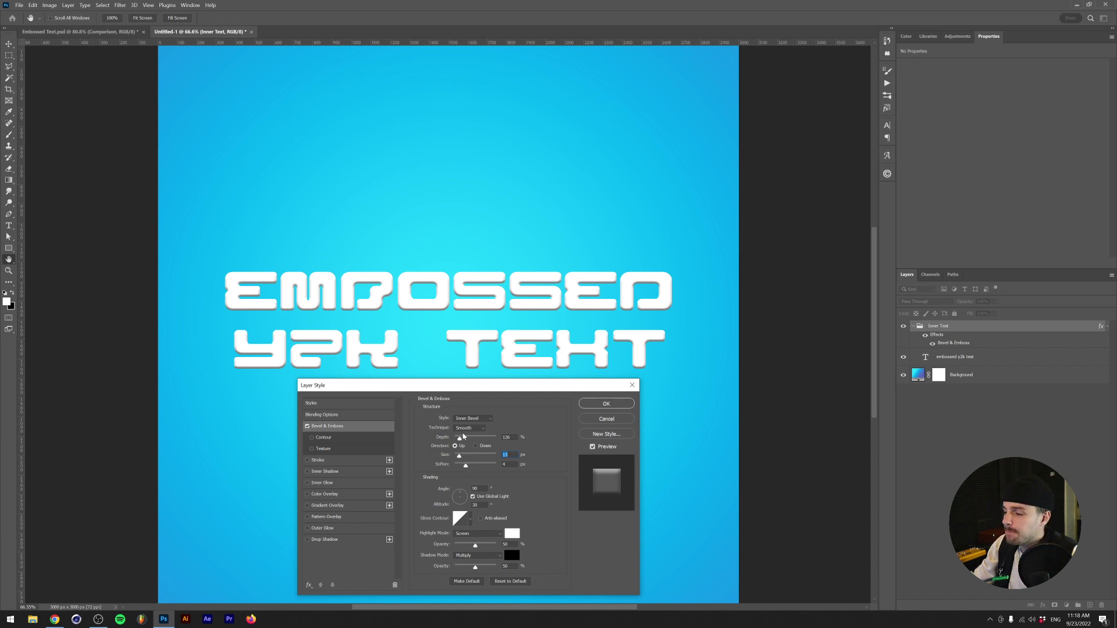
pyautogui.moveTo(462, 438); pyautogui.dragTo(463, 439)
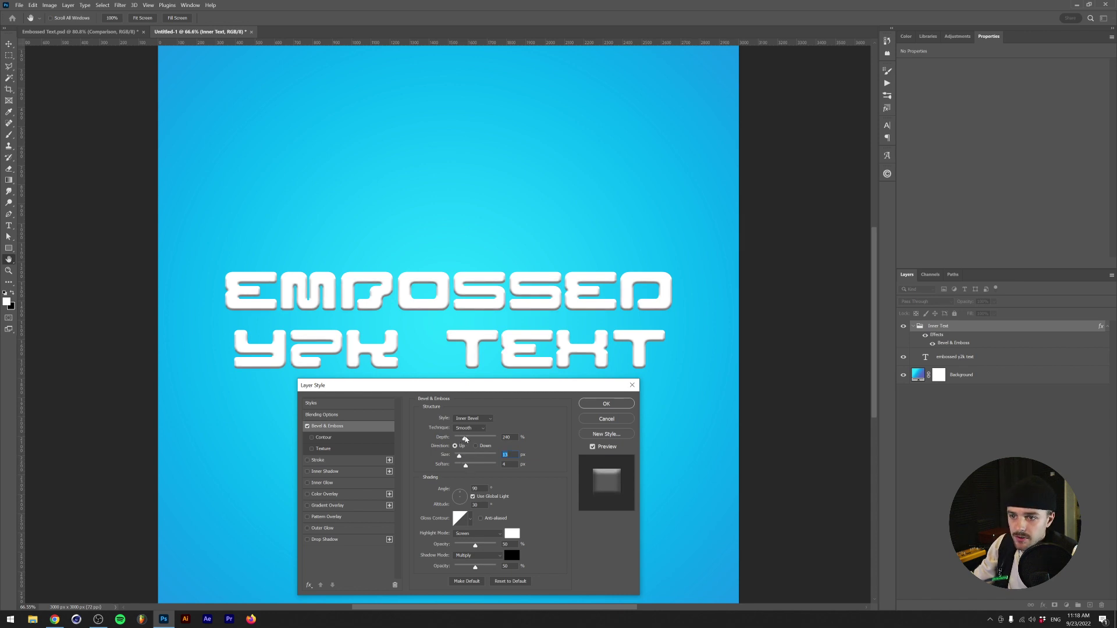
pyautogui.moveTo(373, 385); pyautogui.dragTo(418, 390)
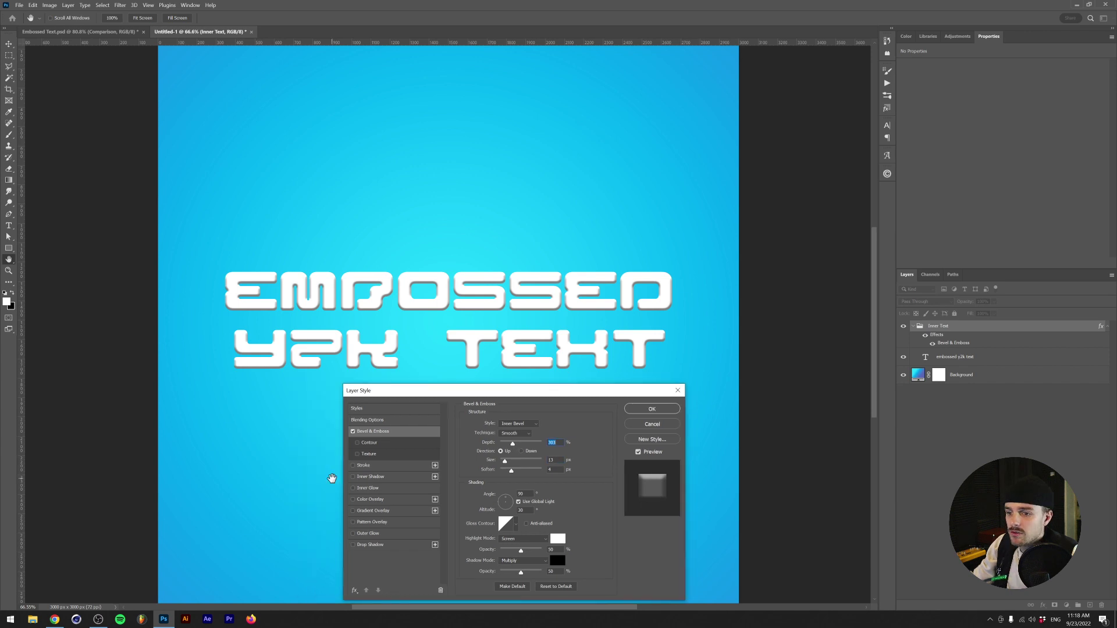
# Step: Recolor the embossed y2k text layer grey (#797979) and reopen the Inner Text group's Bevel & Emboss settings
pyautogui.click(652, 408)
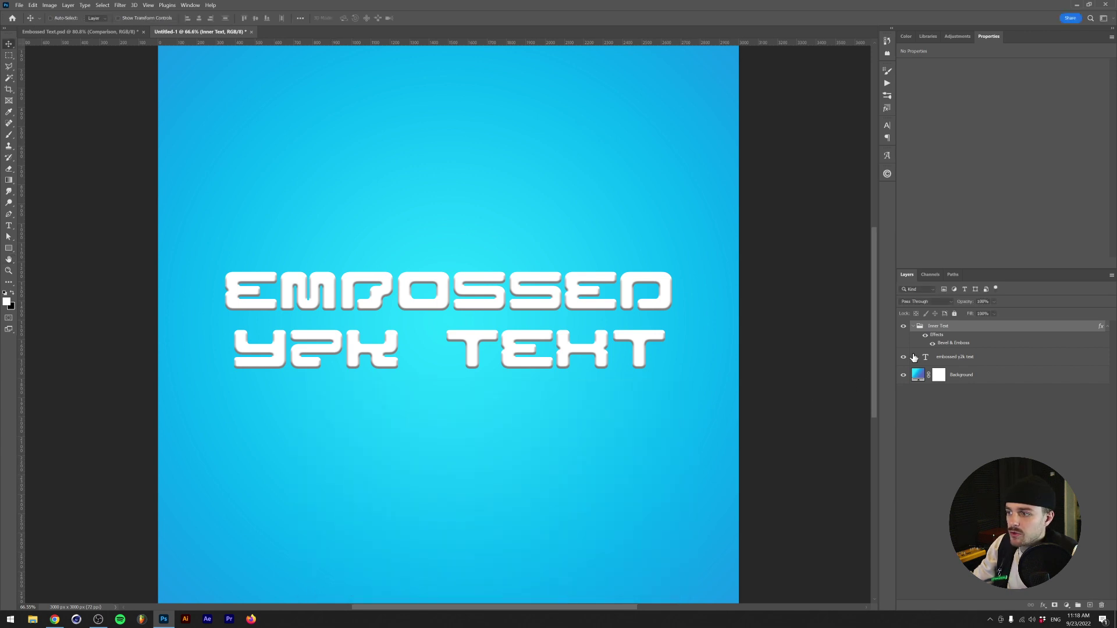
pyautogui.click(947, 359)
pyautogui.click(980, 139)
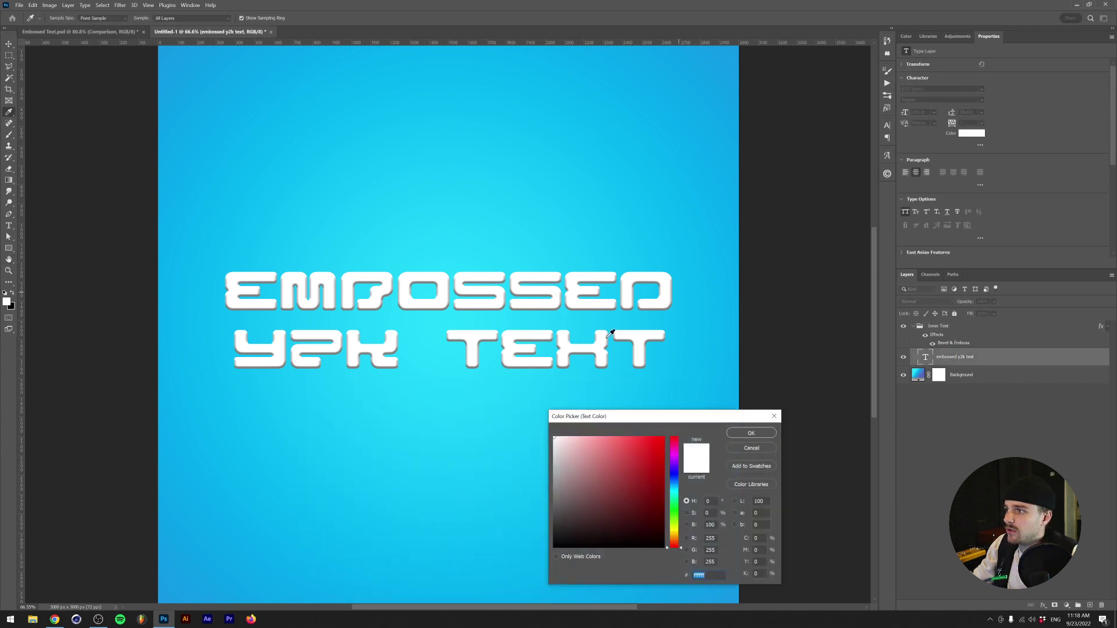
pyautogui.moveTo(603, 500); pyautogui.dragTo(529, 496)
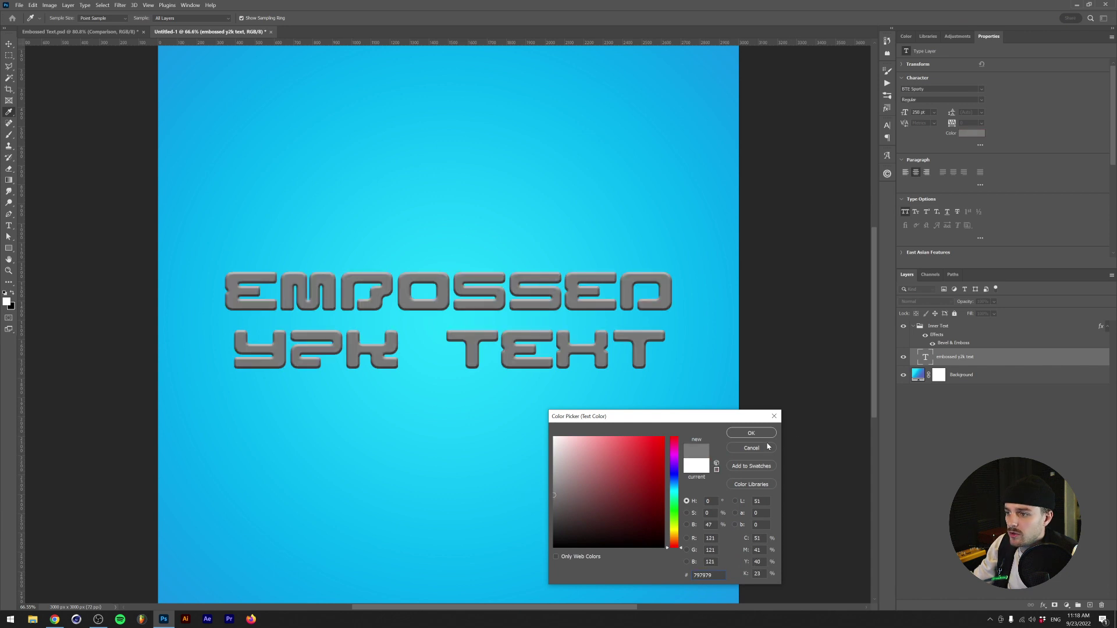
pyautogui.click(749, 433)
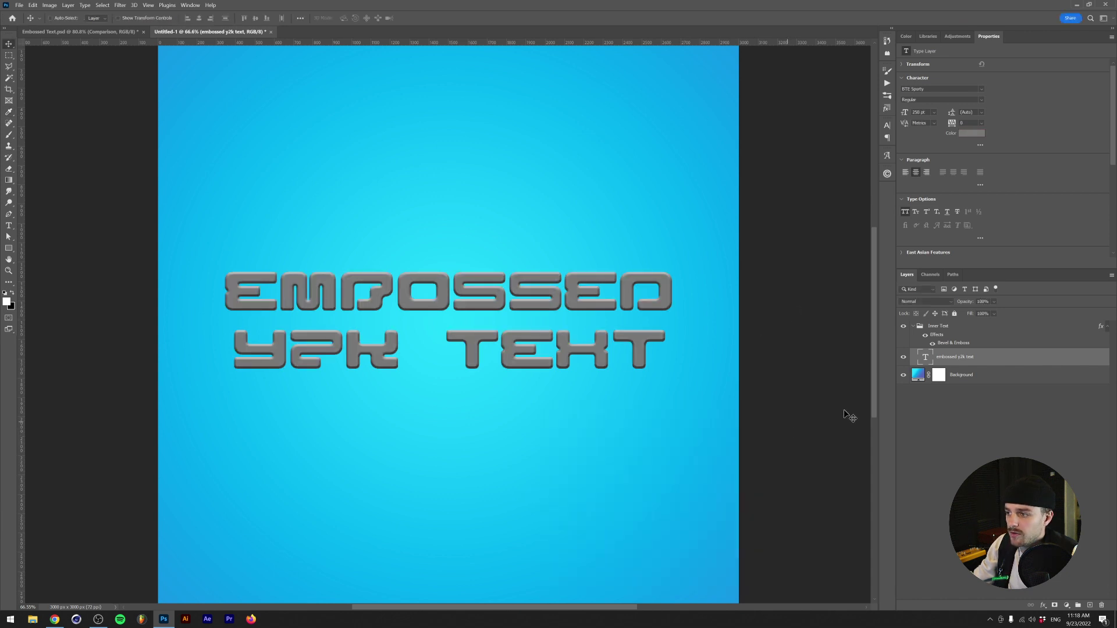
pyautogui.doubleClick(952, 345)
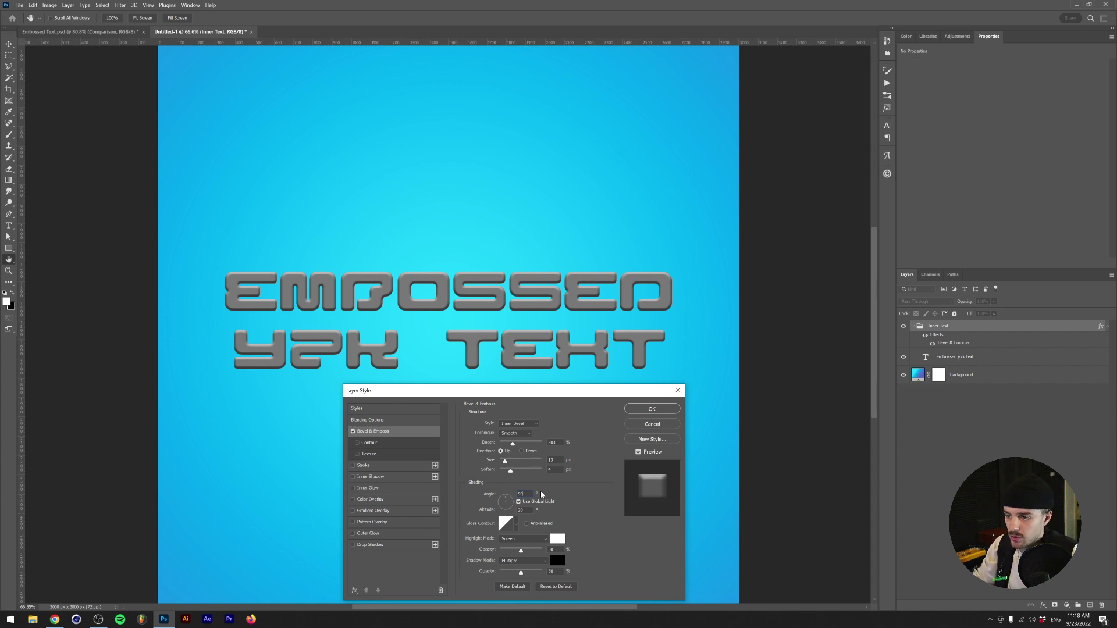
# Step: Try rotating the bevel's lighting angle all the way around the text
pyautogui.hotkey('shift', 'Down')
pyautogui.hotkey('shift', 'Down')
pyautogui.hotkey('shift', 'Down')
pyautogui.hotkey('shift', 'Down')
pyautogui.hotkey('shift', 'Down')
pyautogui.hotkey('shift', 'Down')
pyautogui.hotkey('shift', 'Down')
pyautogui.hotkey('shift', 'Down')
pyautogui.hotkey('shift', 'Down')
pyautogui.hotkey('shift', 'Down')
pyautogui.hotkey('shift', 'Down')
pyautogui.hotkey('shift', 'Down')
pyautogui.hotkey('shift', 'Down')
pyautogui.hotkey('shift', 'Down')
pyautogui.hotkey('shift', 'Down')
pyautogui.hotkey('shift', 'Down')
pyautogui.hotkey('shift', 'Down')
pyautogui.hotkey('shift', 'Down')
pyautogui.hotkey('shift', 'Down')
pyautogui.hotkey('shift', 'Down')
pyautogui.hotkey('shift', 'Down')
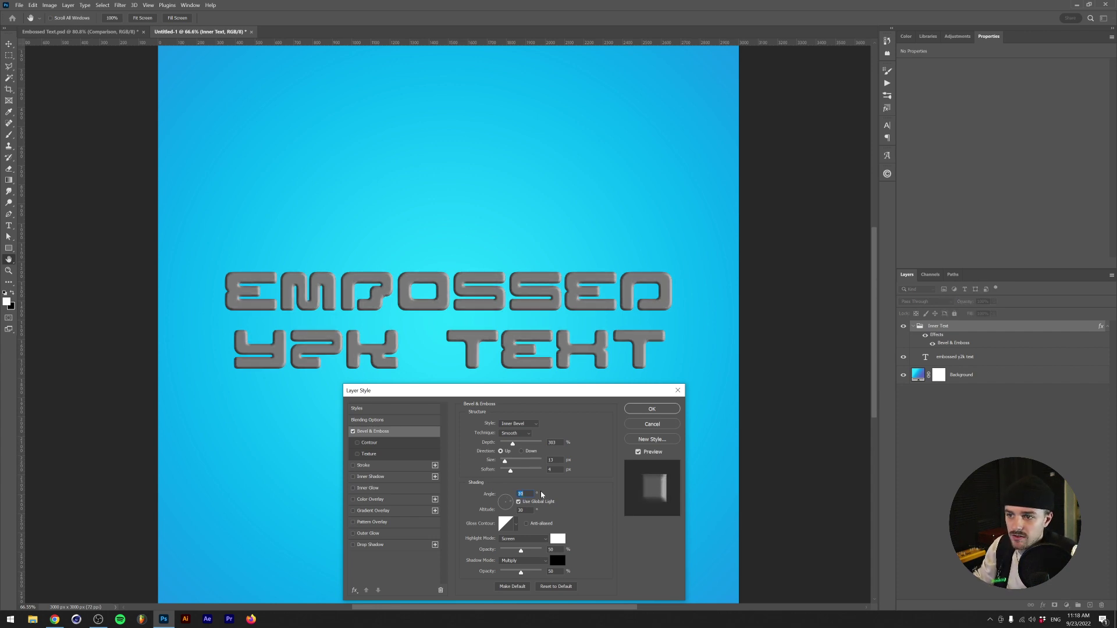
pyautogui.hotkey('shift', 'Down')
pyautogui.hotkey('shift', 'Down')
pyautogui.hotkey('shift', 'Down')
pyautogui.hotkey('shift', 'Down')
pyautogui.hotkey('shift', 'Down')
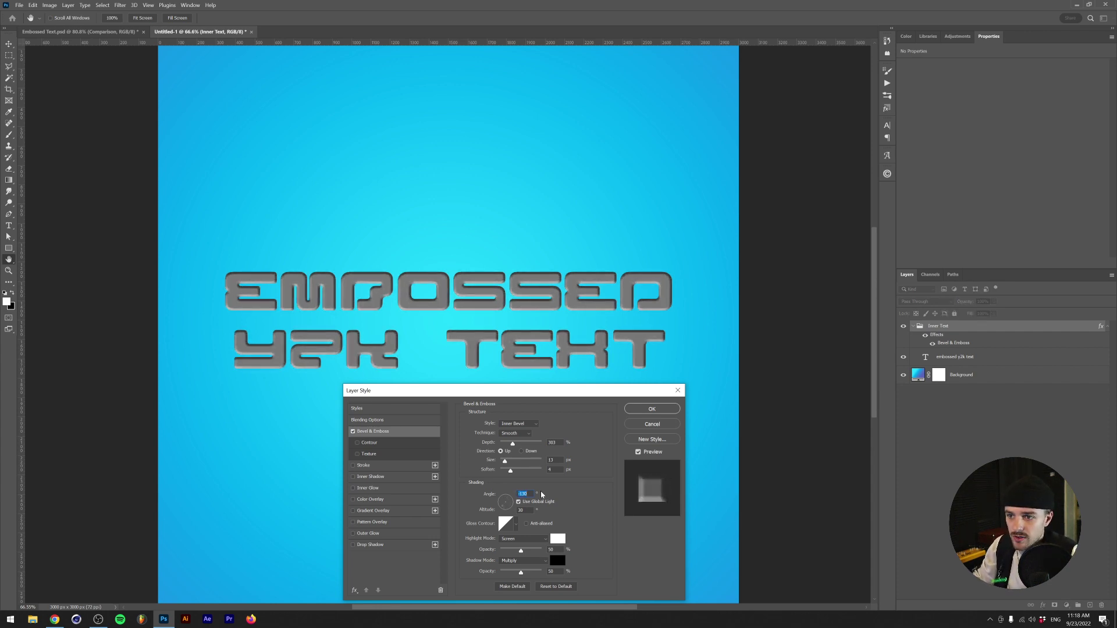
pyautogui.hotkey('shift', 'Down')
pyautogui.hotkey('shift', 'Down')
pyautogui.hotkey('shift', 'Down')
pyautogui.hotkey('shift', 'Down')
pyautogui.hotkey('shift', 'Down')
pyautogui.hotkey('shift', 'Down')
pyautogui.hotkey('shift', 'Down')
pyautogui.hotkey('shift', 'Down')
pyautogui.hotkey('shift', 'Down')
pyautogui.hotkey('shift', 'Down')
pyautogui.hotkey('shift', 'Down')
pyautogui.hotkey('shift', 'Down')
pyautogui.hotkey('shift', 'Down')
pyautogui.hotkey('shift', 'Down')
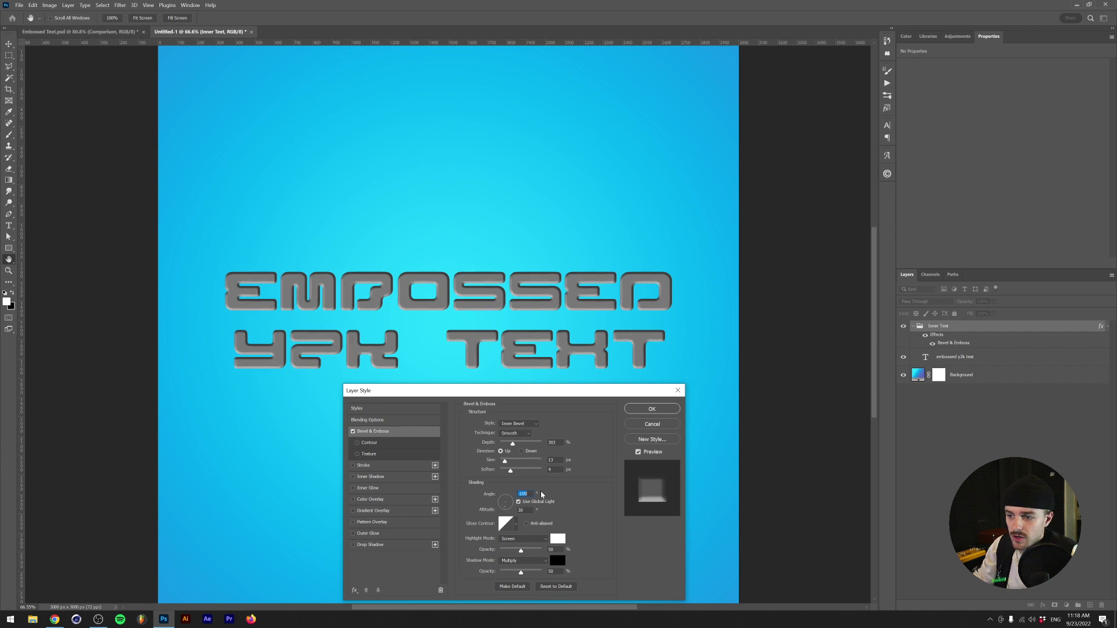
pyautogui.hotkey('shift', 'Up')
pyautogui.hotkey('shift', 'Up')
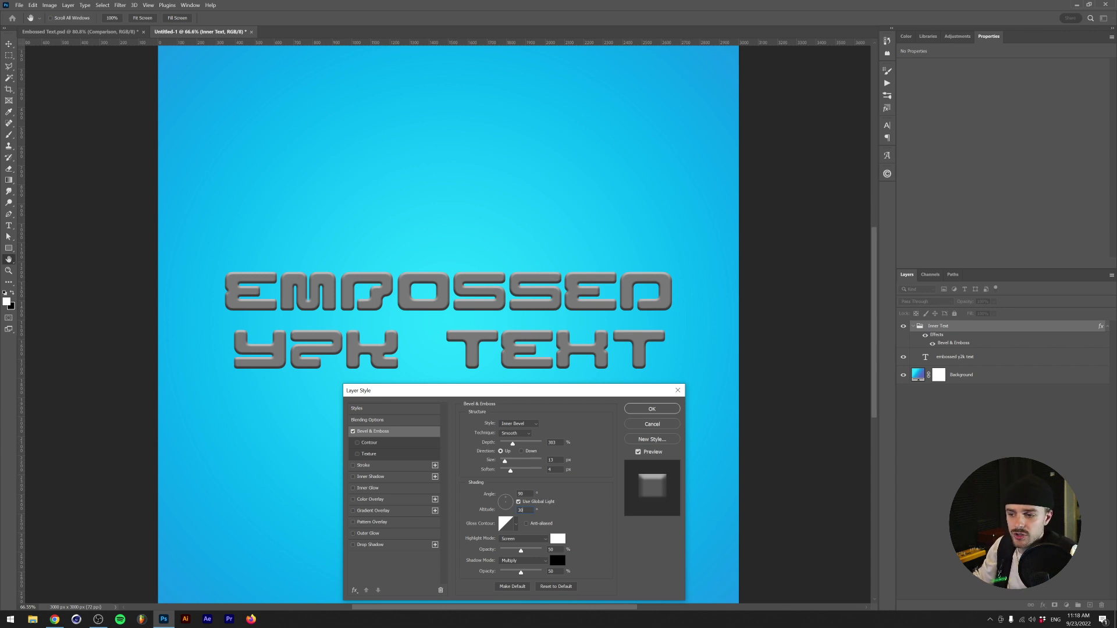
# Step: Try the bevel's lighting altitude from 0° up to nearly overhead and partway back down
pyautogui.write('0')
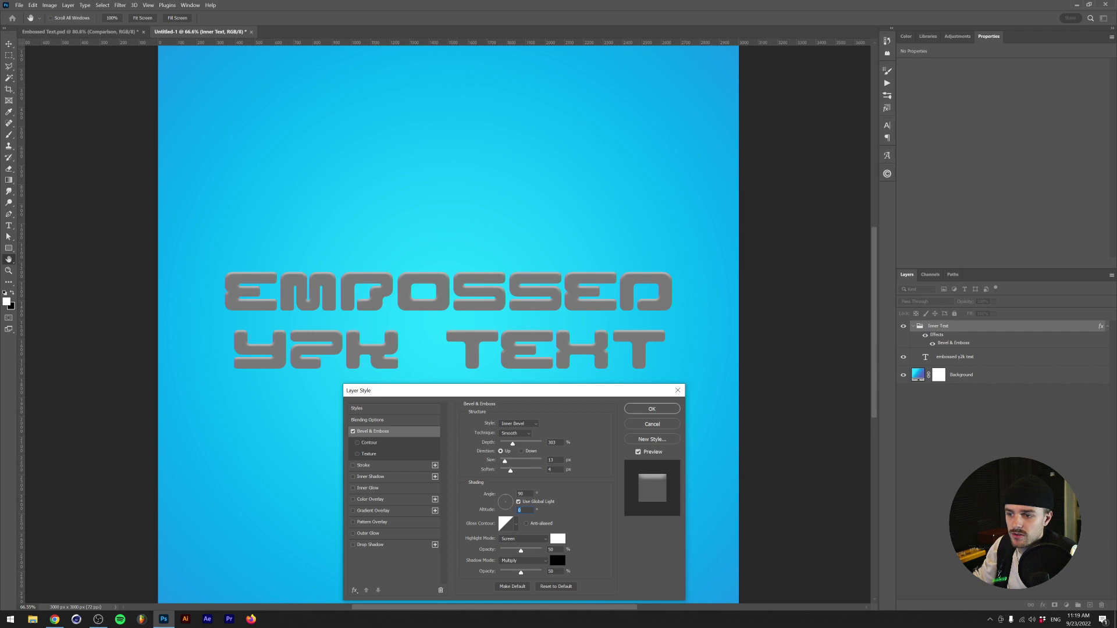
pyautogui.hotkey('shift', 'Up')
pyautogui.hotkey('shift', 'Up')
pyautogui.hotkey('shift', 'Up')
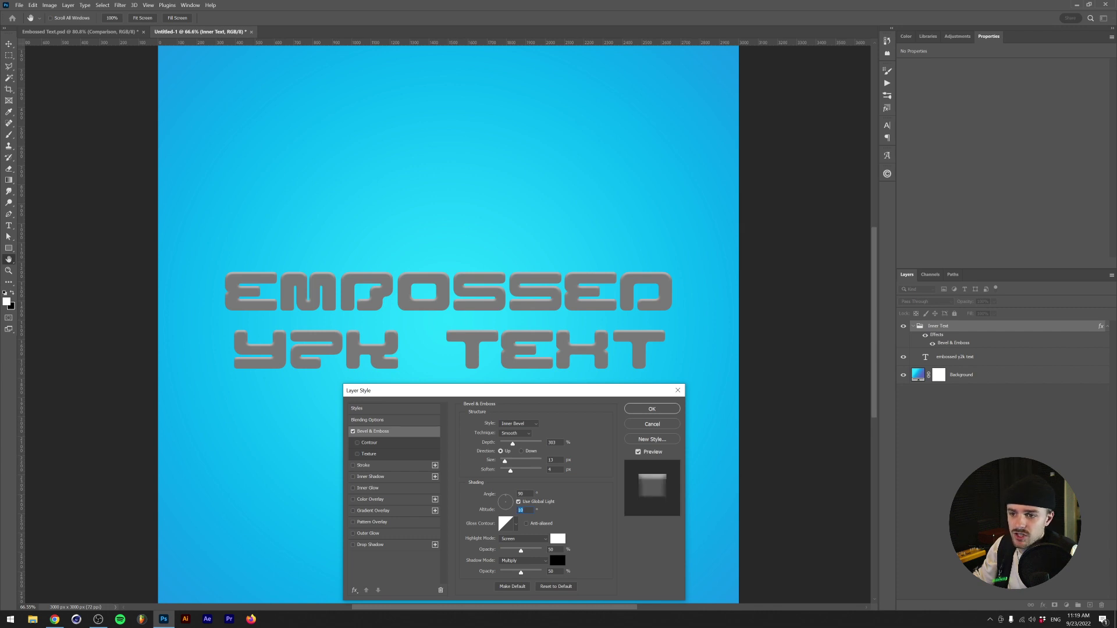
pyautogui.hotkey('shift', 'Up')
pyautogui.hotkey('shift', 'Up')
pyautogui.hotkey('shift', 'Up')
pyautogui.hotkey('shift', 'Up')
pyautogui.hotkey('shift', 'Up')
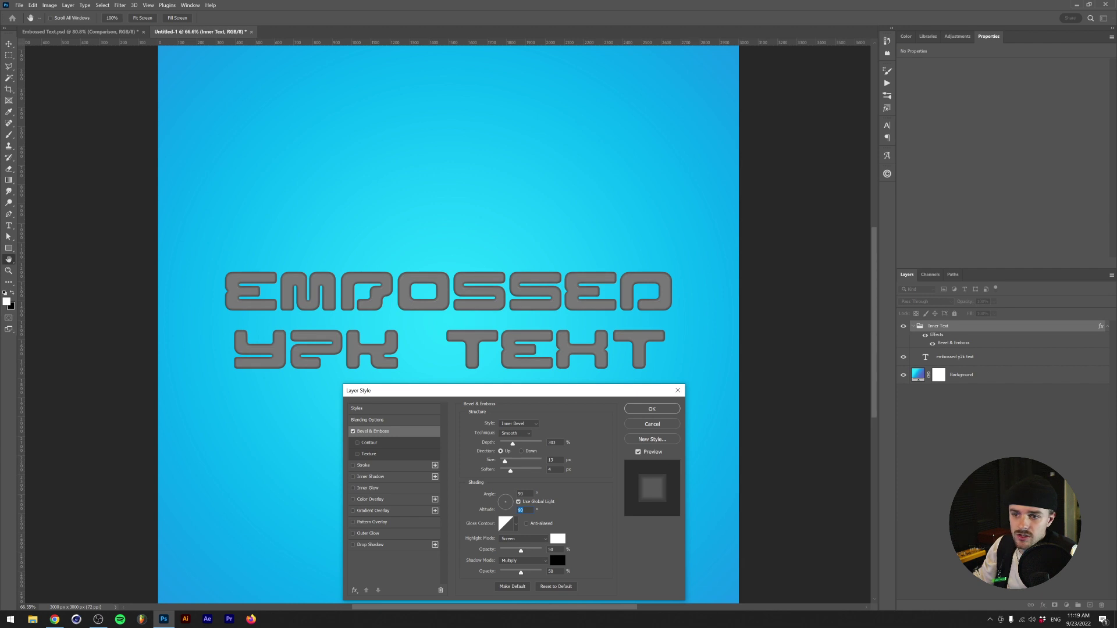
pyautogui.hotkey('shift', 'Down')
pyautogui.hotkey('shift', 'Down')
pyautogui.hotkey('shift', 'Down')
pyautogui.hotkey('shift', 'Down')
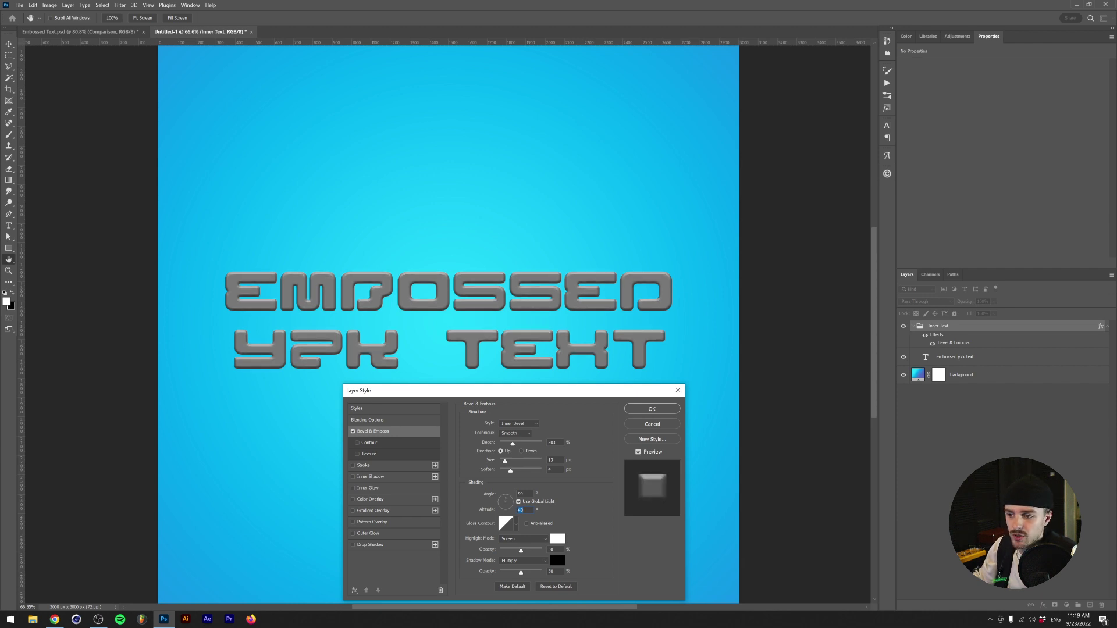
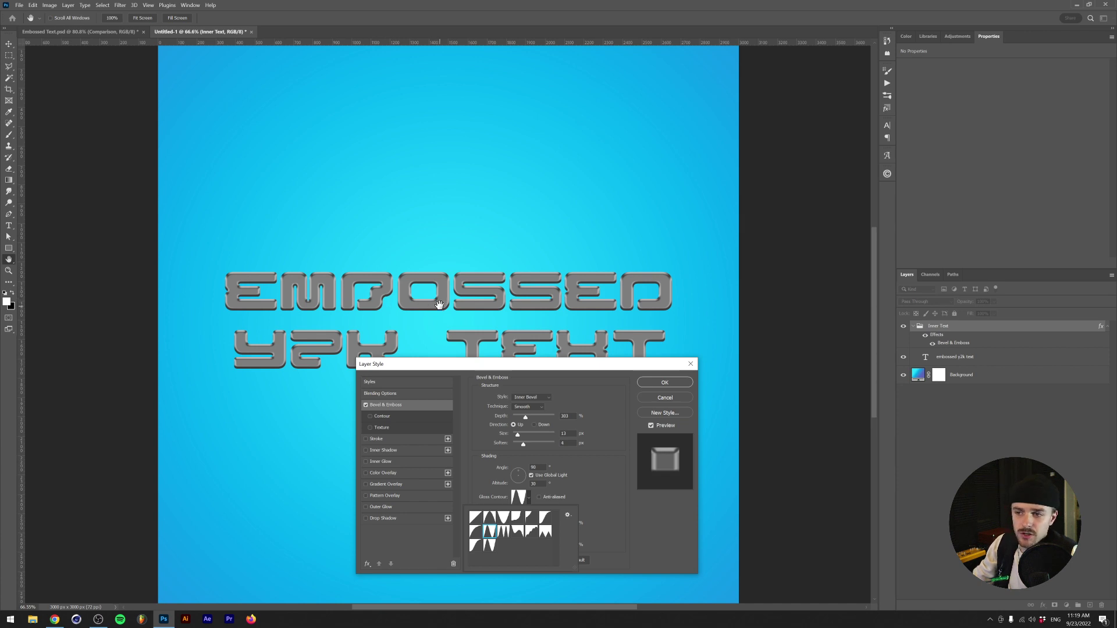
# Step: Switch the bevel's gloss contour back to the linear preset and set the highlight opacity to 80%
pyautogui.doubleClick(476, 520)
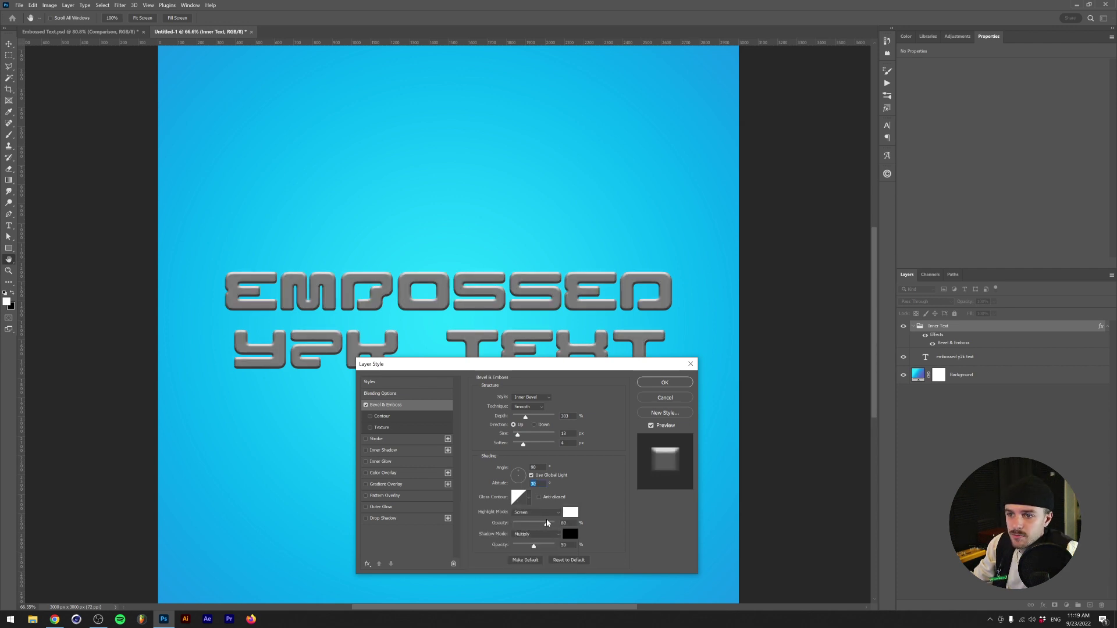
pyautogui.click(546, 521)
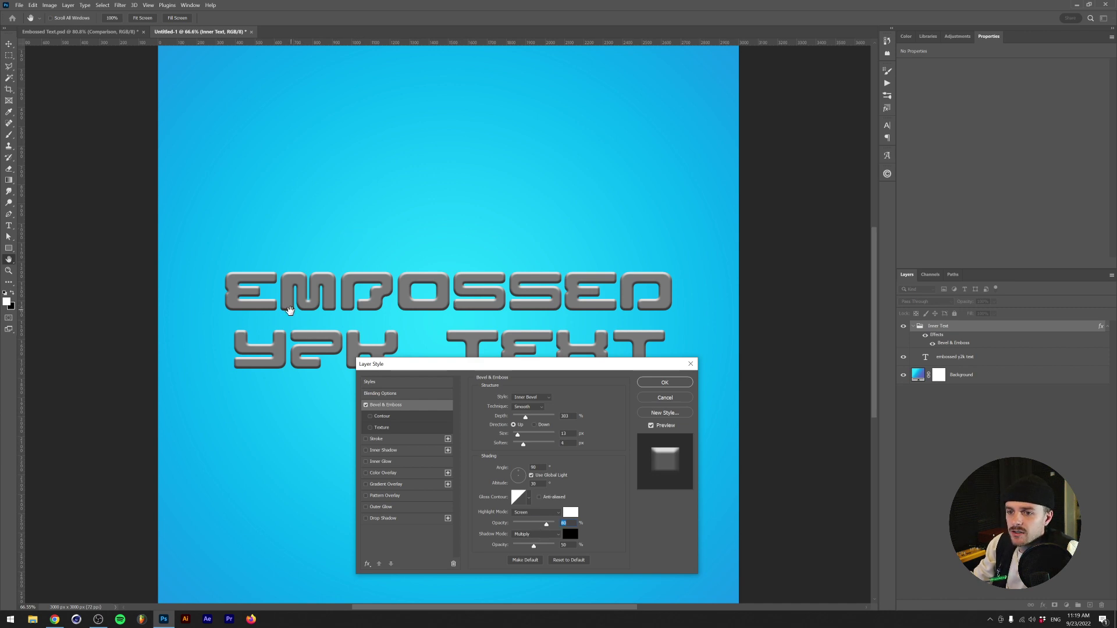
# Step: Change the bevel's shadow color to a bright, slightly softened blue, set the shadow opacity to 67% and apply the style
pyautogui.click(569, 539)
pyautogui.moveTo(675, 489); pyautogui.dragTo(662, 443)
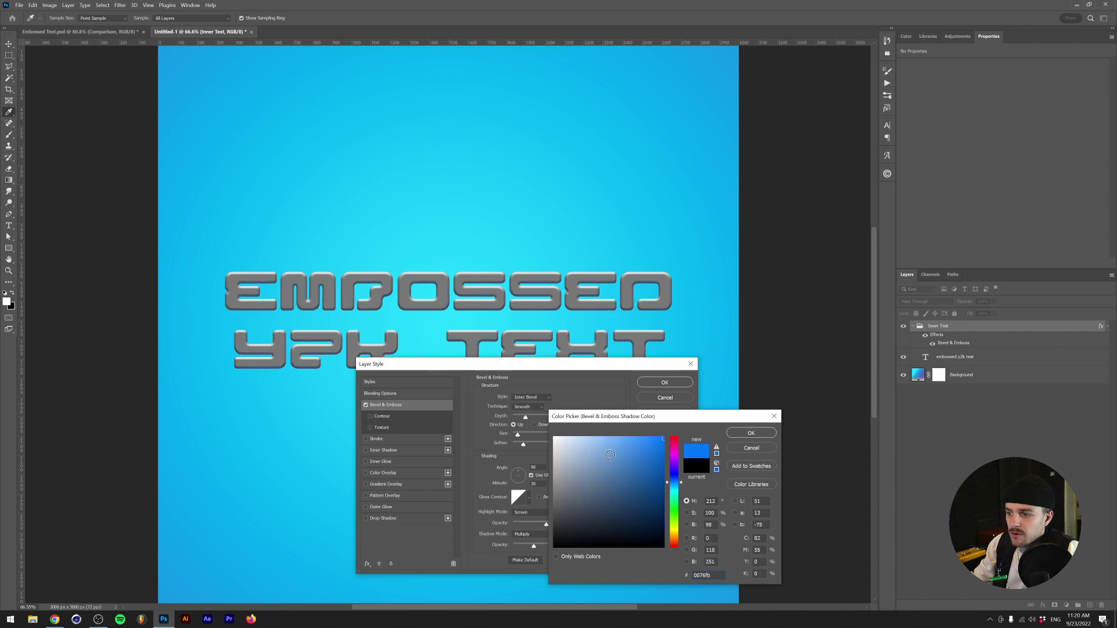
pyautogui.click(738, 435)
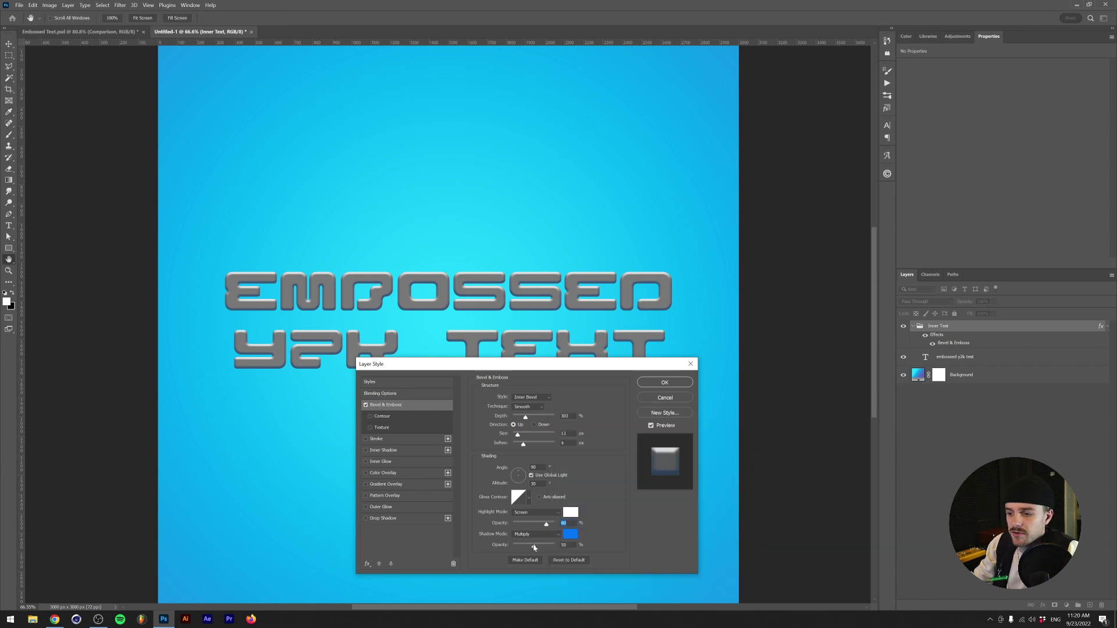
pyautogui.click(570, 534)
pyautogui.moveTo(675, 480); pyautogui.dragTo(676, 482)
pyautogui.click(640, 434)
pyautogui.click(751, 433)
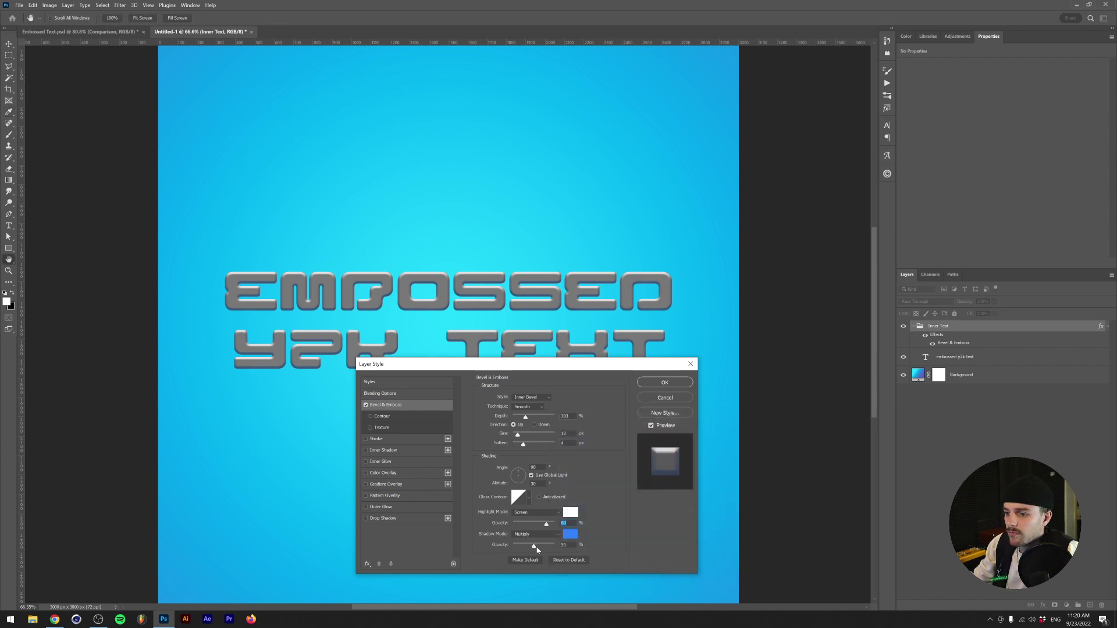
pyautogui.click(537, 547)
pyautogui.moveTo(538, 544); pyautogui.dragTo(539, 546)
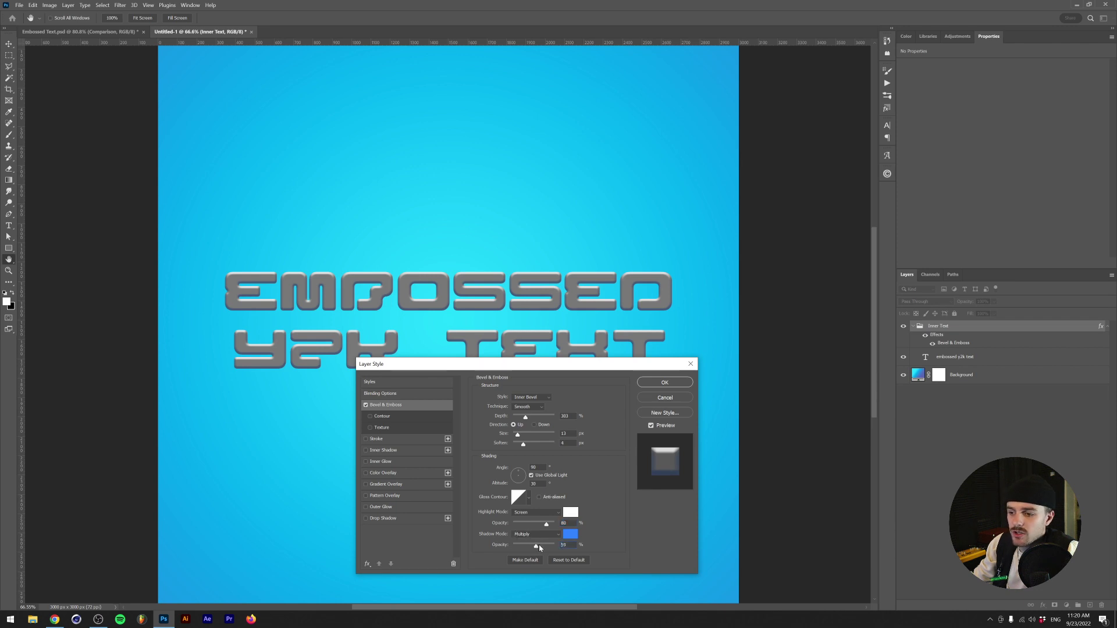
pyautogui.press('Return')
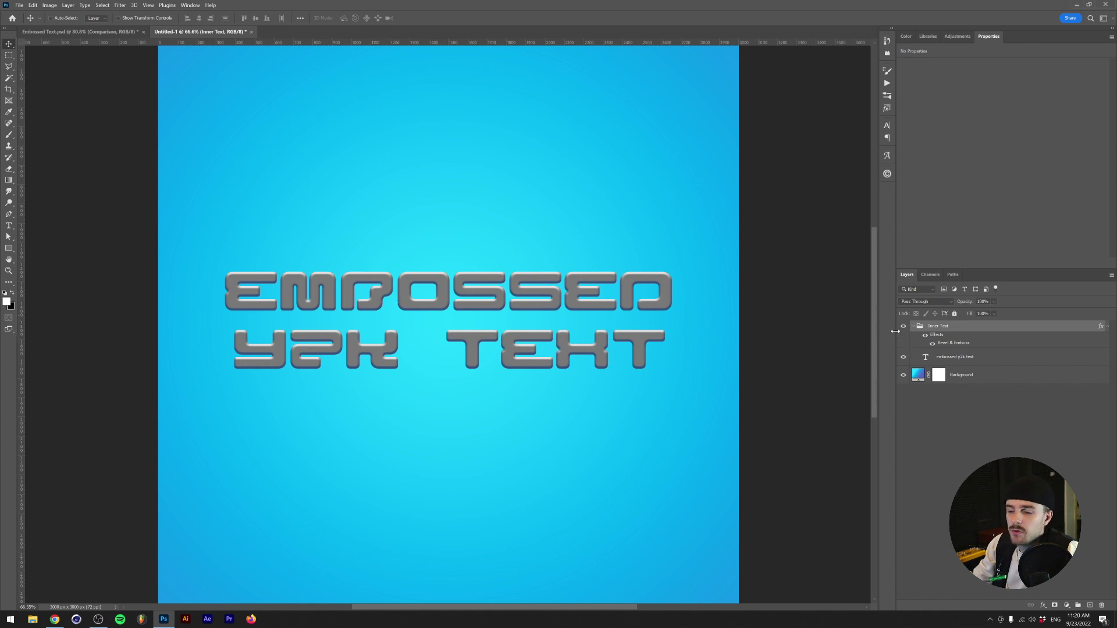
# Step: Lower the fill of the Inner Text group to 0% and keep the group selected
pyautogui.click(994, 314)
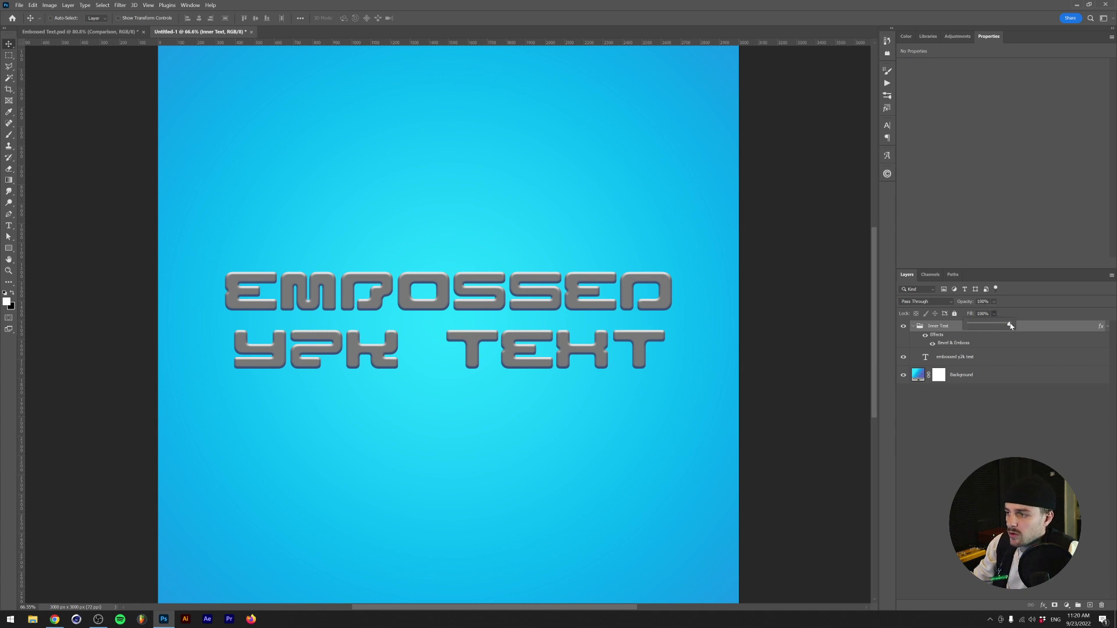
pyautogui.moveTo(1011, 327); pyautogui.dragTo(1006, 326)
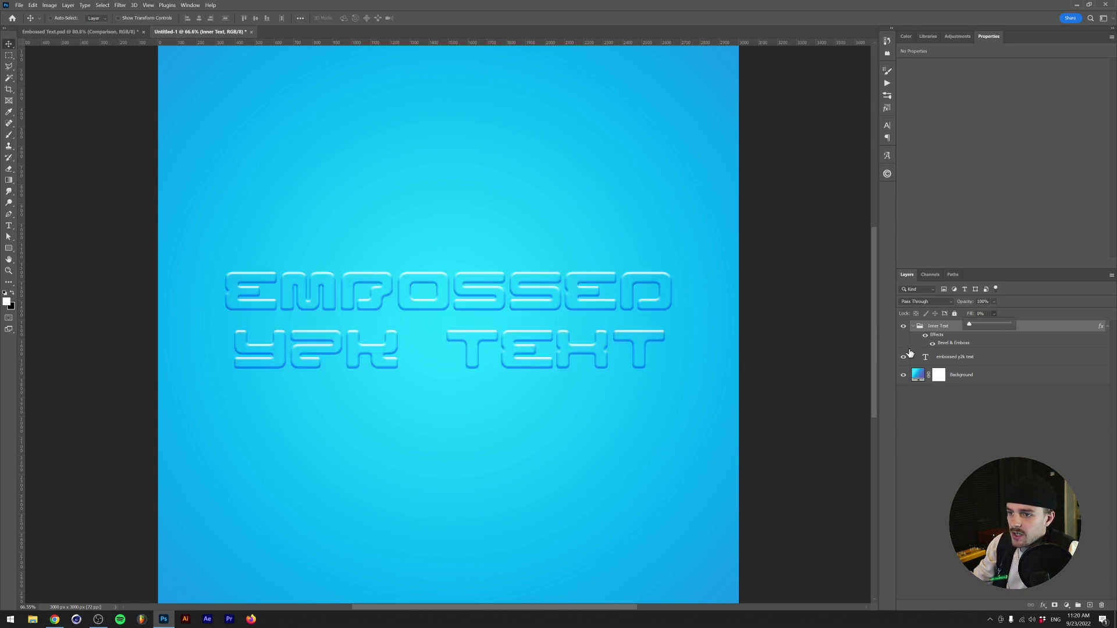
pyautogui.click(958, 365)
pyautogui.click(958, 365)
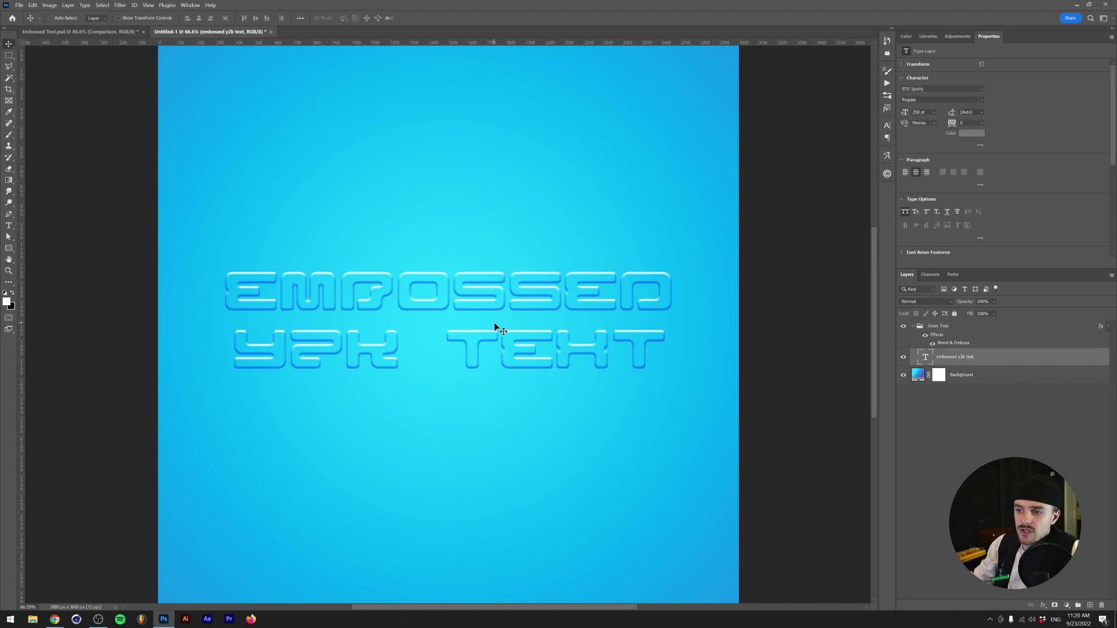
pyautogui.click(989, 329)
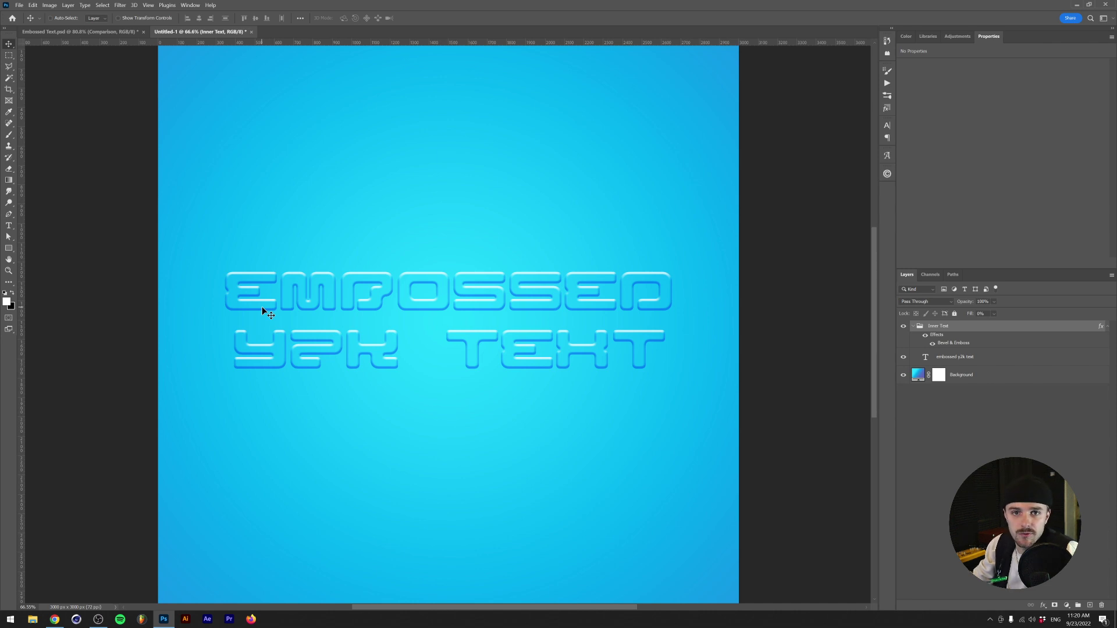
# Step: Add an Inner Shadow effect to the Inner Text group and reset its settings to the defaults
pyautogui.doubleClick(936, 344)
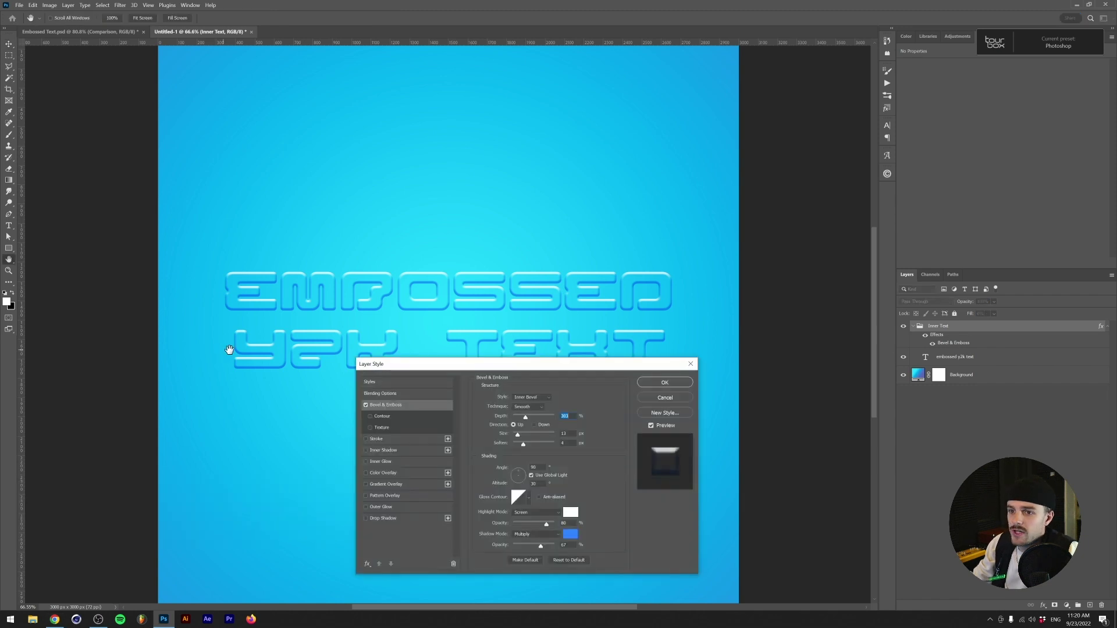
pyautogui.click(366, 451)
pyautogui.click(376, 451)
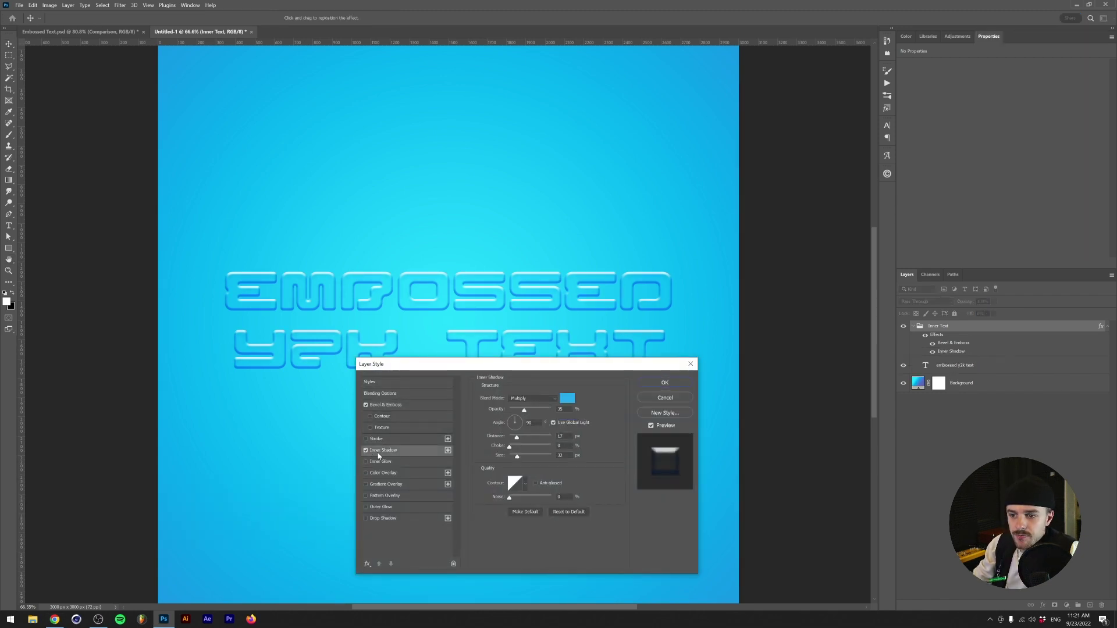
pyautogui.click(562, 512)
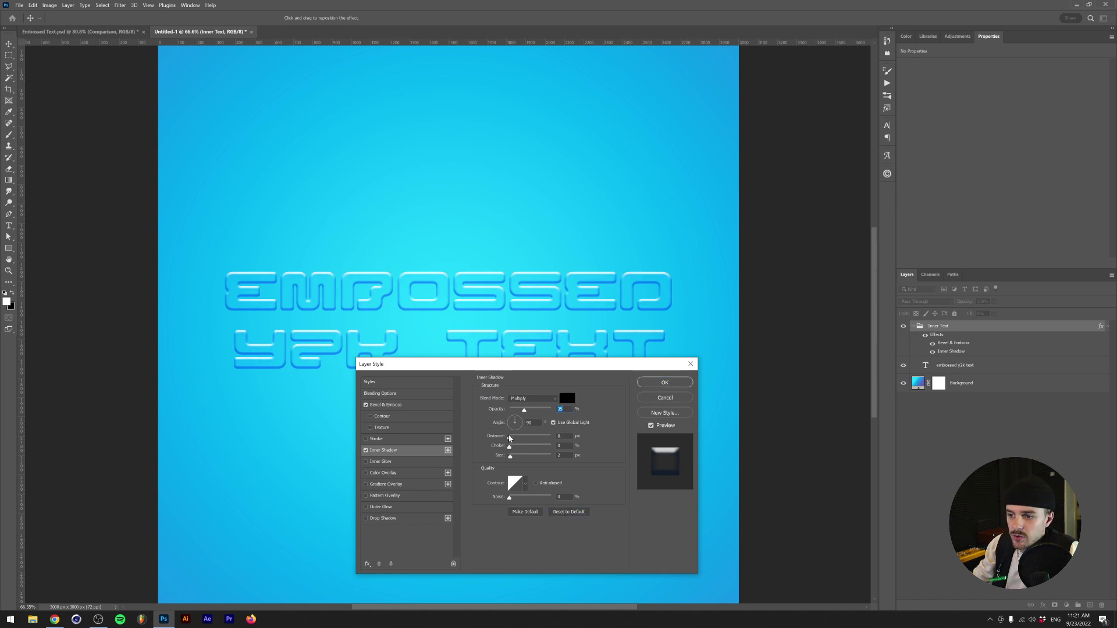
# Step: Set the inner shadow's distance to 37 px, turn off its global light and set its own angle to 122°
pyautogui.moveTo(509, 438); pyautogui.dragTo(526, 438)
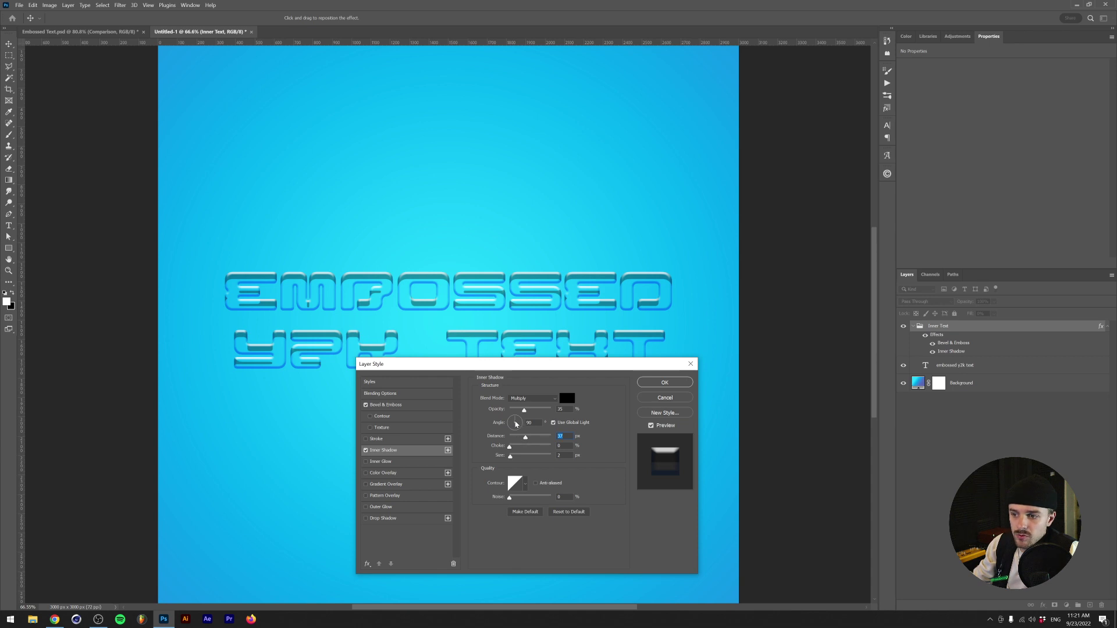
pyautogui.moveTo(516, 424); pyautogui.dragTo(512, 416)
pyautogui.click(512, 415)
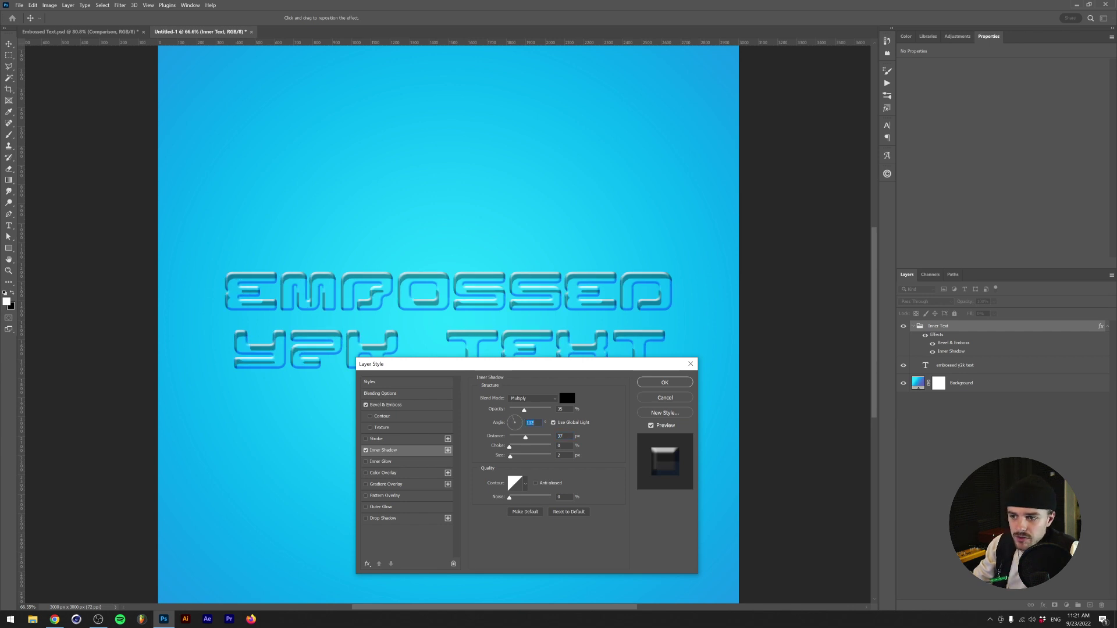
pyautogui.click(553, 422)
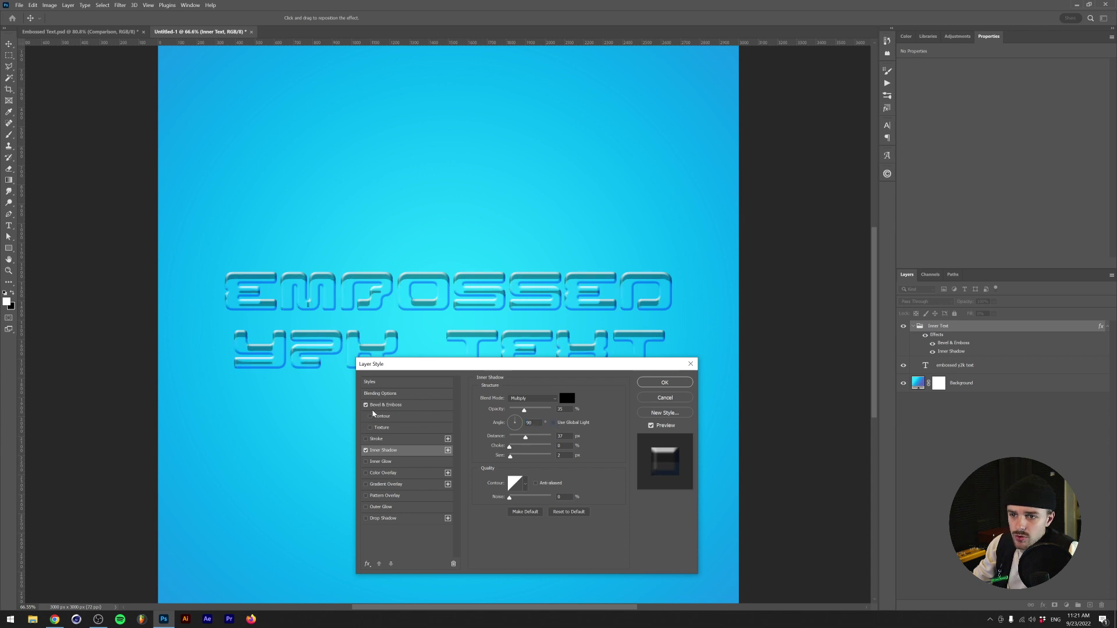
pyautogui.click(512, 419)
# Step: Set the inner shadow's size to 27 px, distance to 21 px and opacity to 50%
pyautogui.moveTo(513, 457); pyautogui.dragTo(517, 438)
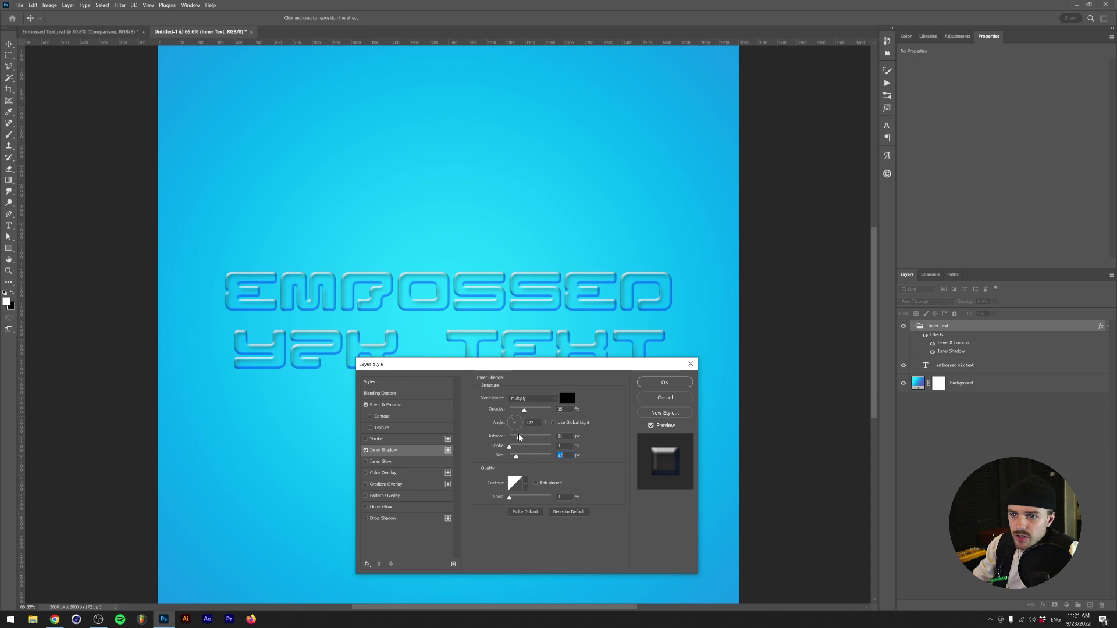
pyautogui.click(520, 437)
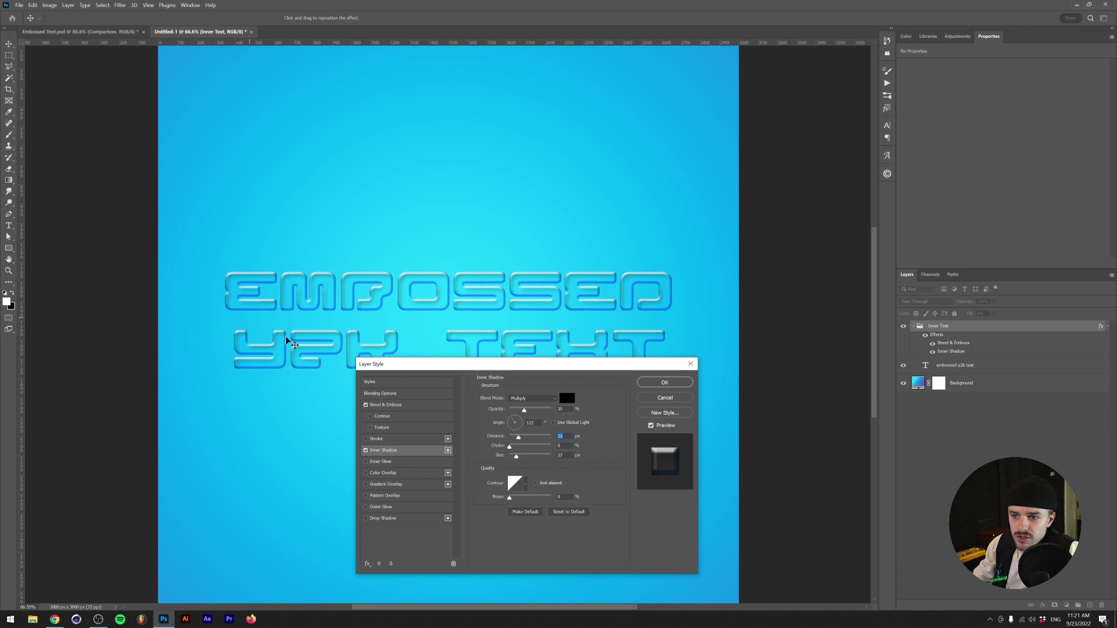
pyautogui.moveTo(526, 411); pyautogui.dragTo(536, 412)
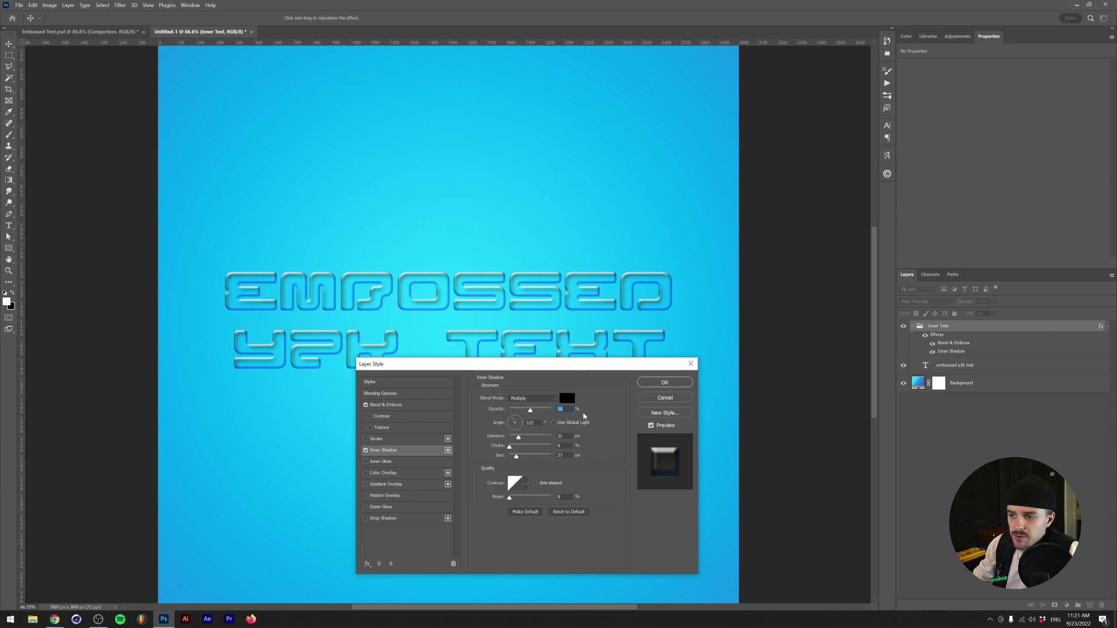
# Step: Change the inner shadow's color to blue 0069ea, compare with the effect off and on, and apply the style
pyautogui.click(567, 398)
pyautogui.click(673, 483)
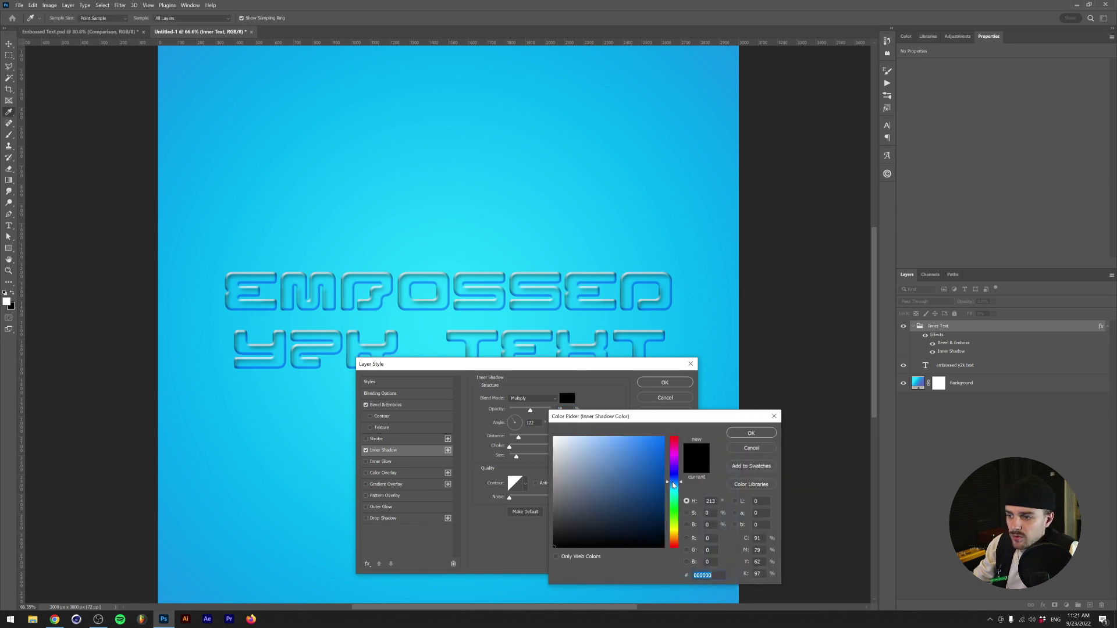
pyautogui.click(662, 449)
pyautogui.click(749, 433)
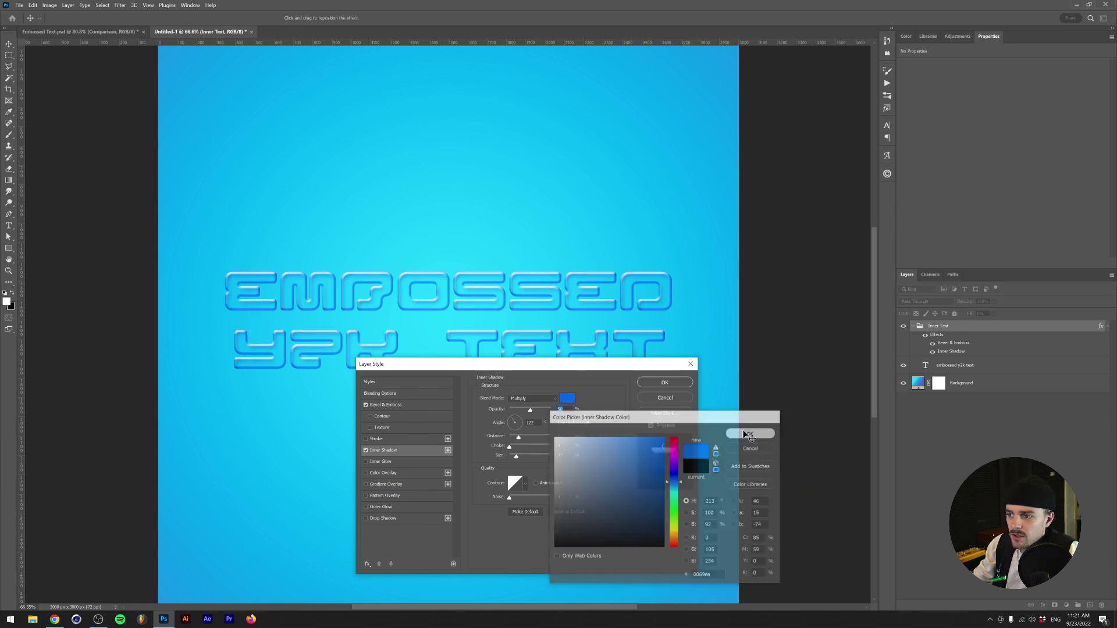
pyautogui.click(366, 450)
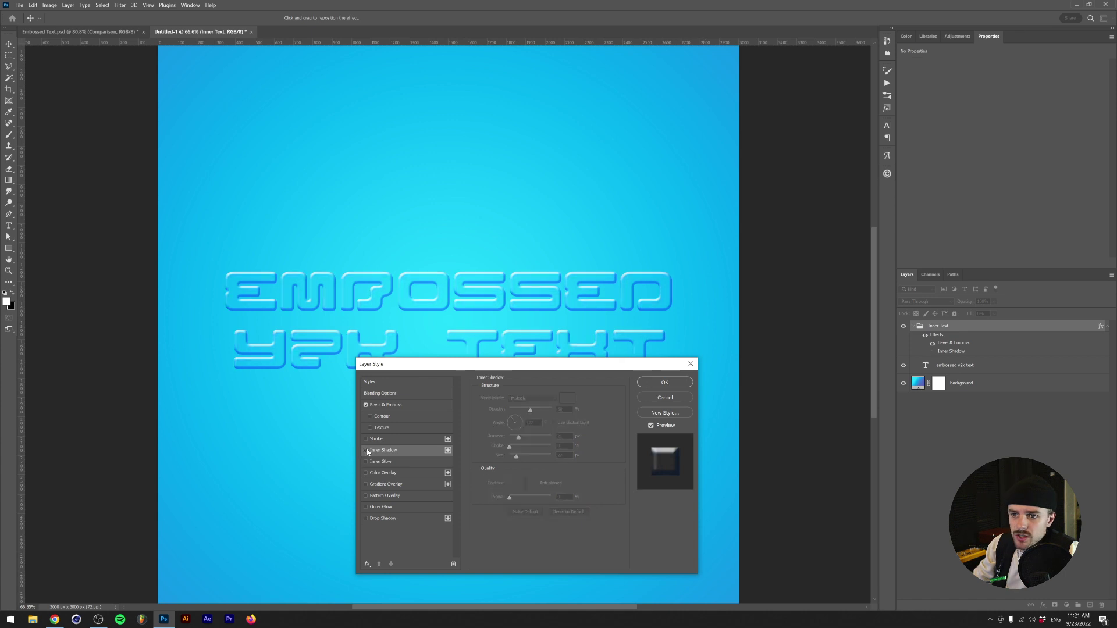
pyautogui.click(365, 450)
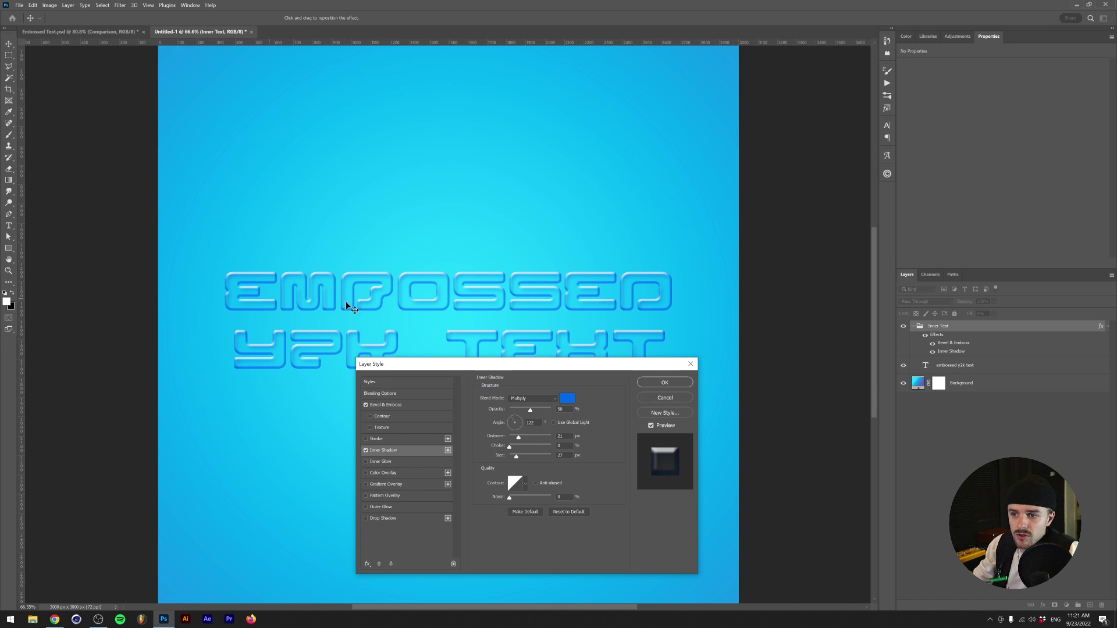
pyautogui.click(664, 382)
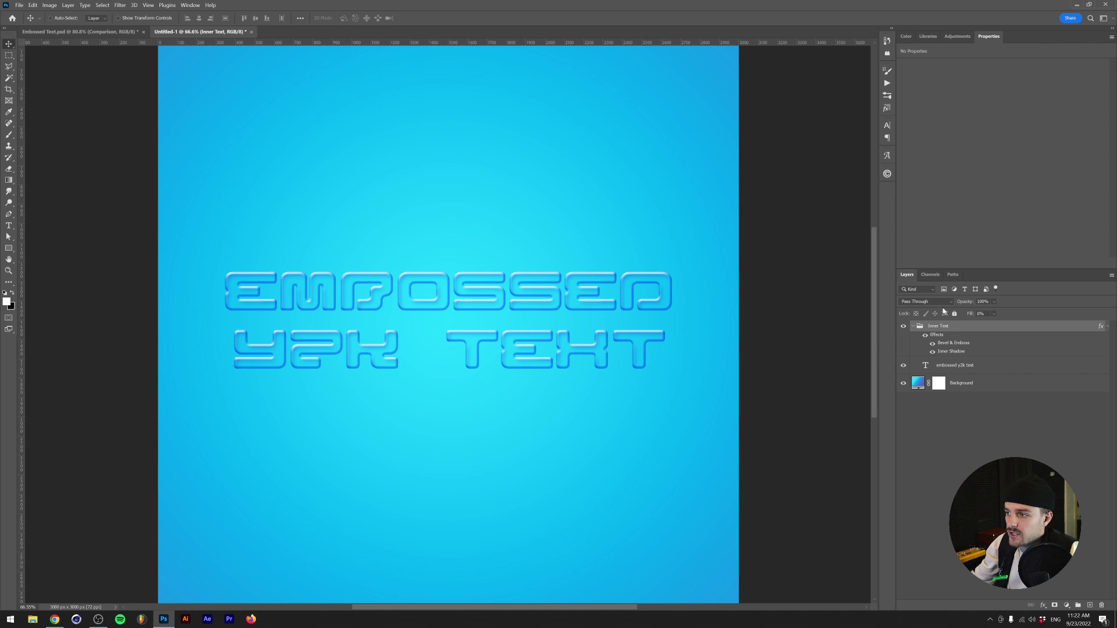
# Step: Add a Drop Shadow effect to the embossed y2k text layer and reset its settings to the defaults
pyautogui.moveTo(957, 369); pyautogui.dragTo(924, 327)
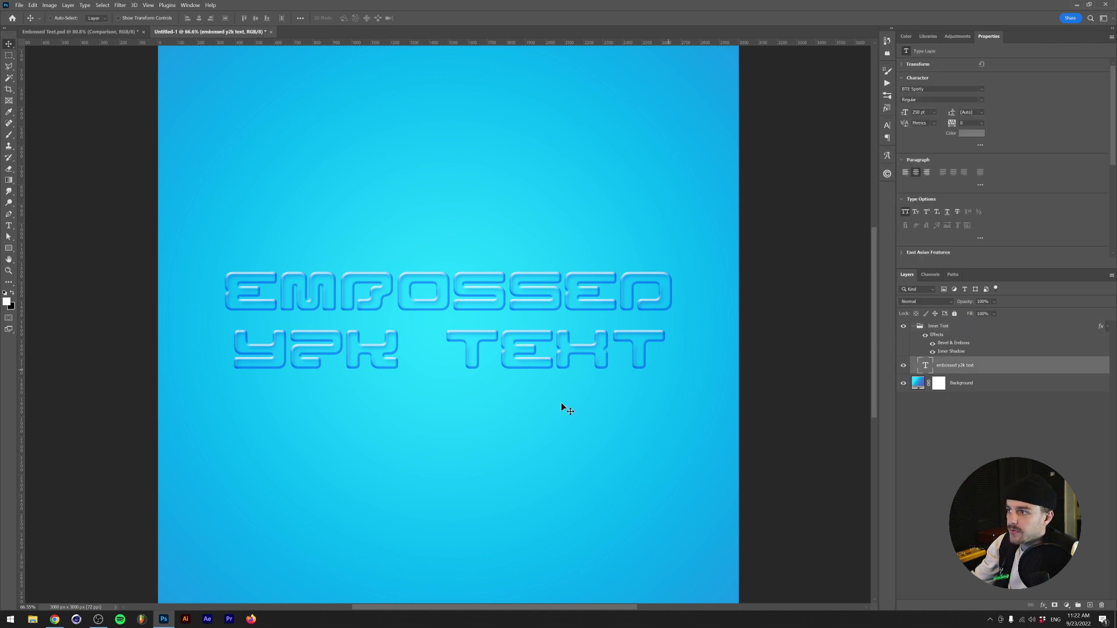
pyautogui.scroll(4, 372, 370)
pyautogui.scroll(8, 365, 369)
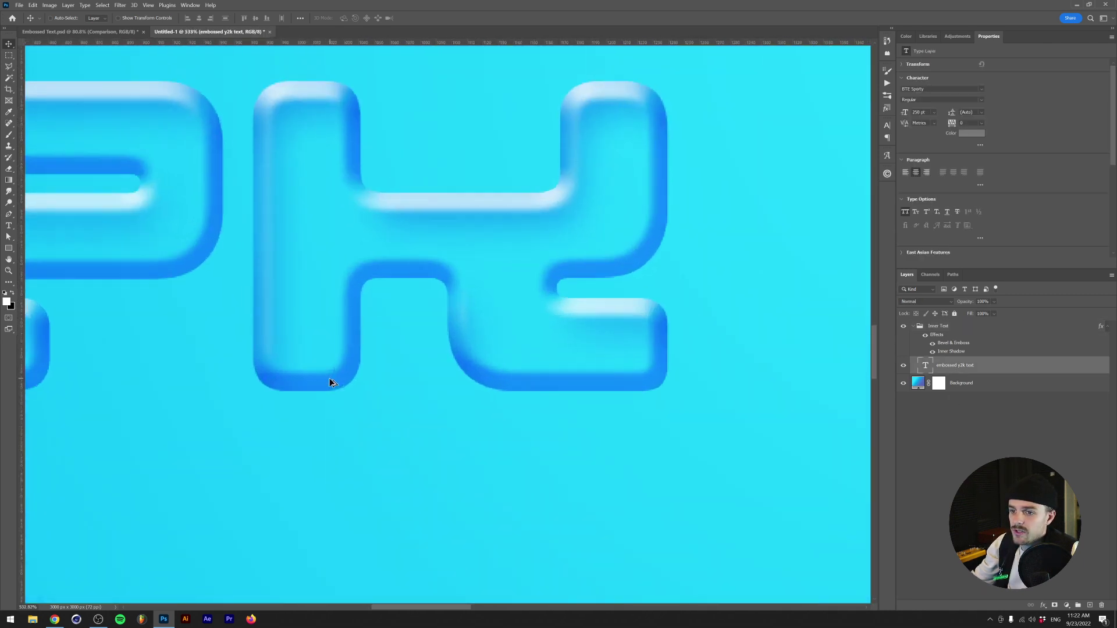
pyautogui.scroll(-3, 423, 353)
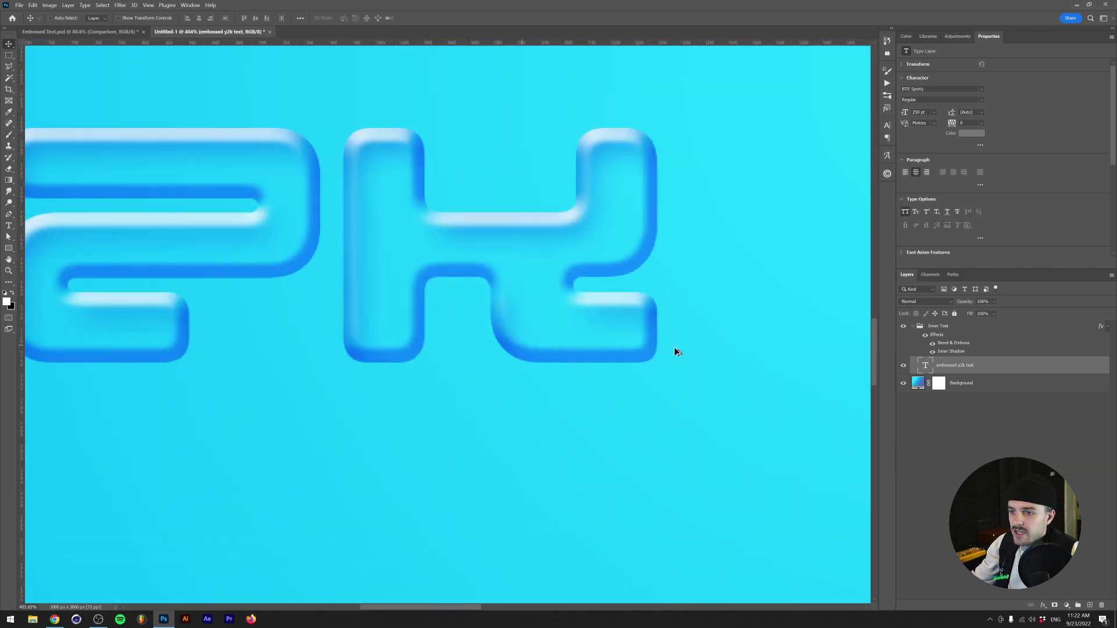
pyautogui.click(1042, 605)
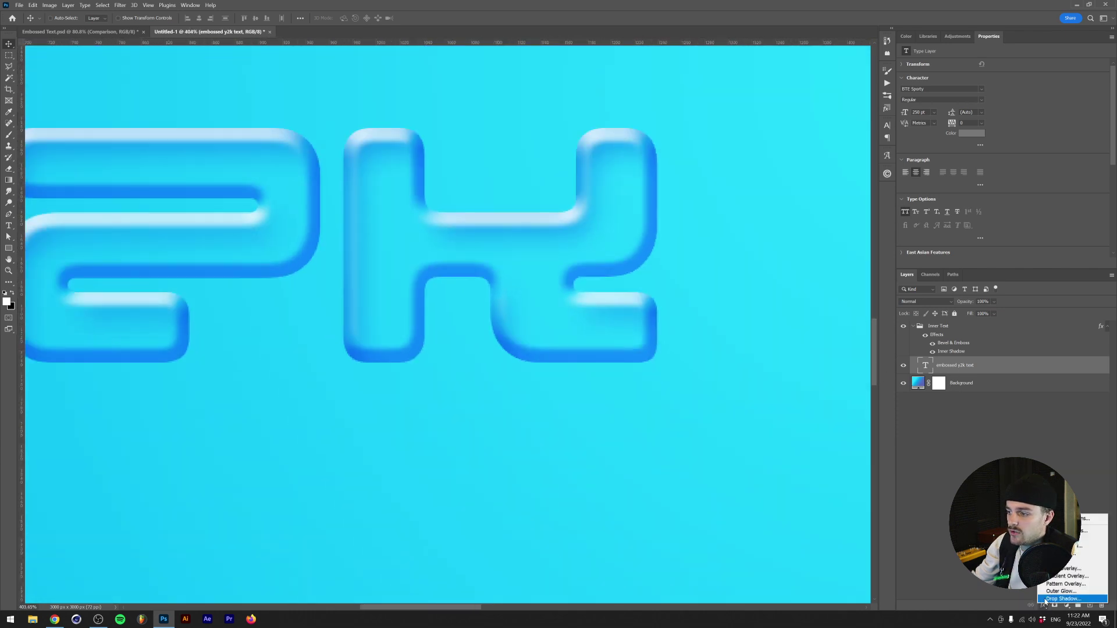
pyautogui.click(1046, 599)
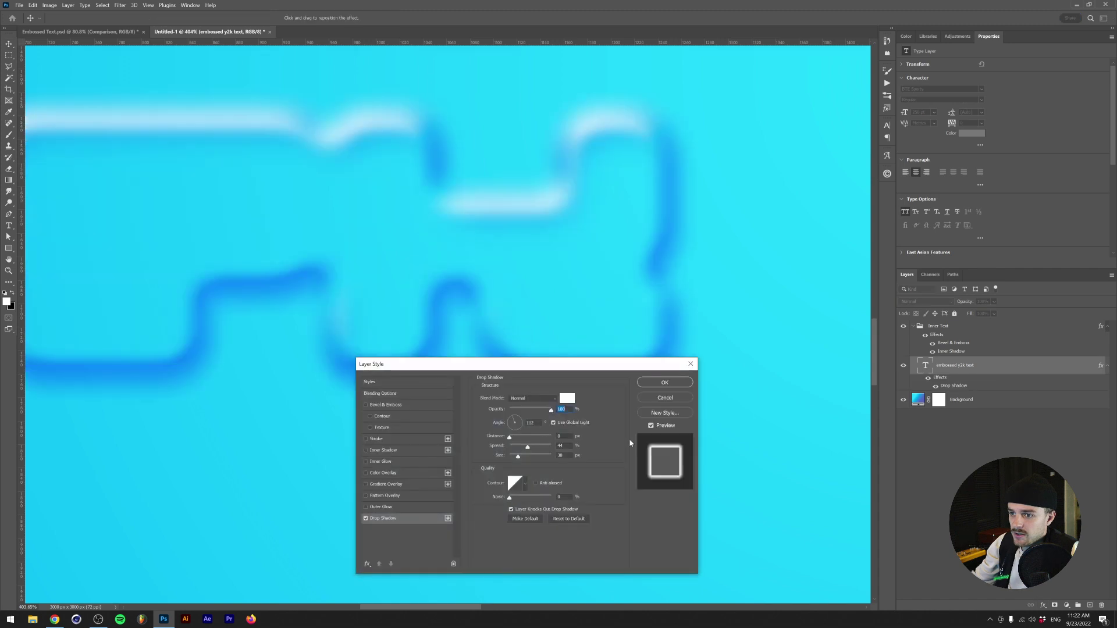
pyautogui.click(557, 518)
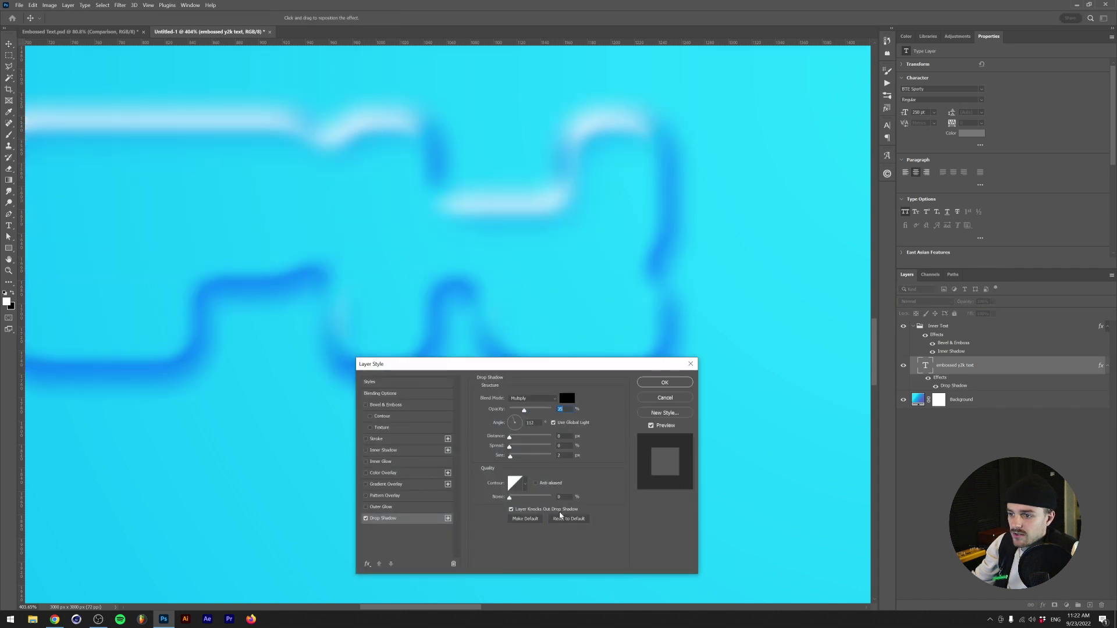
# Step: Set the drop shadow's blend mode to Normal and its opacity to 100%, and apply the style
pyautogui.click(533, 398)
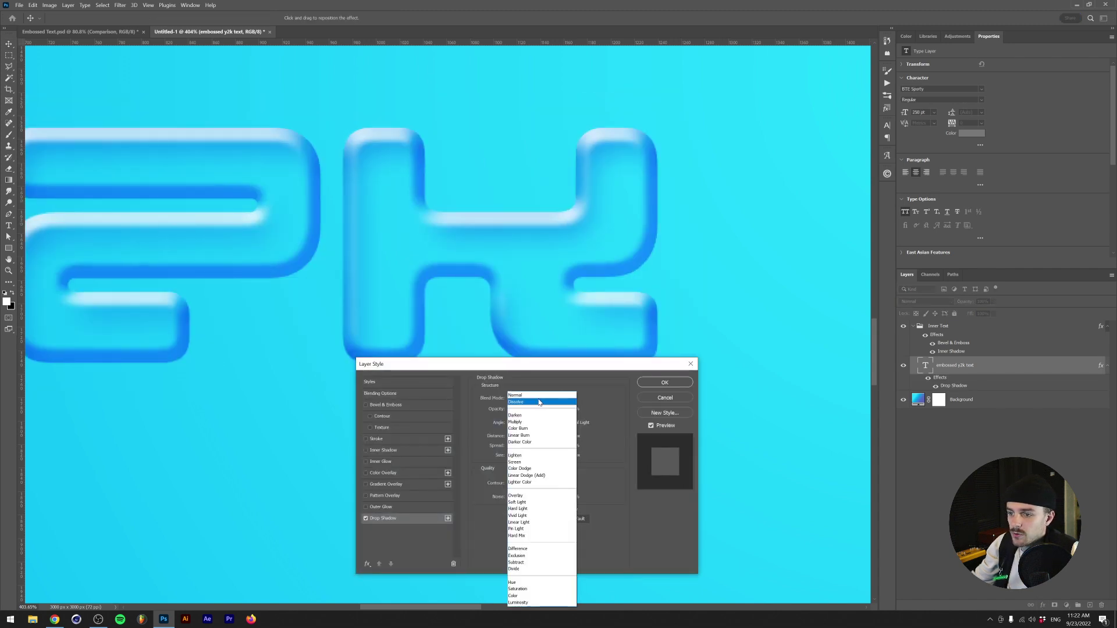
pyautogui.click(524, 405)
pyautogui.click(559, 409)
pyautogui.write('60')
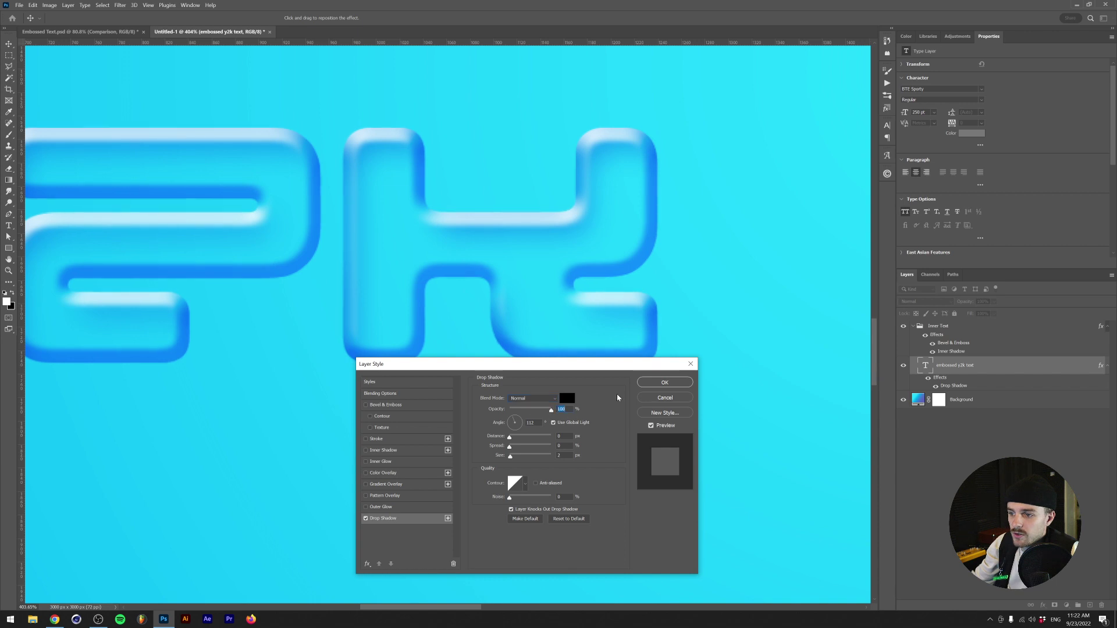
pyautogui.click(665, 382)
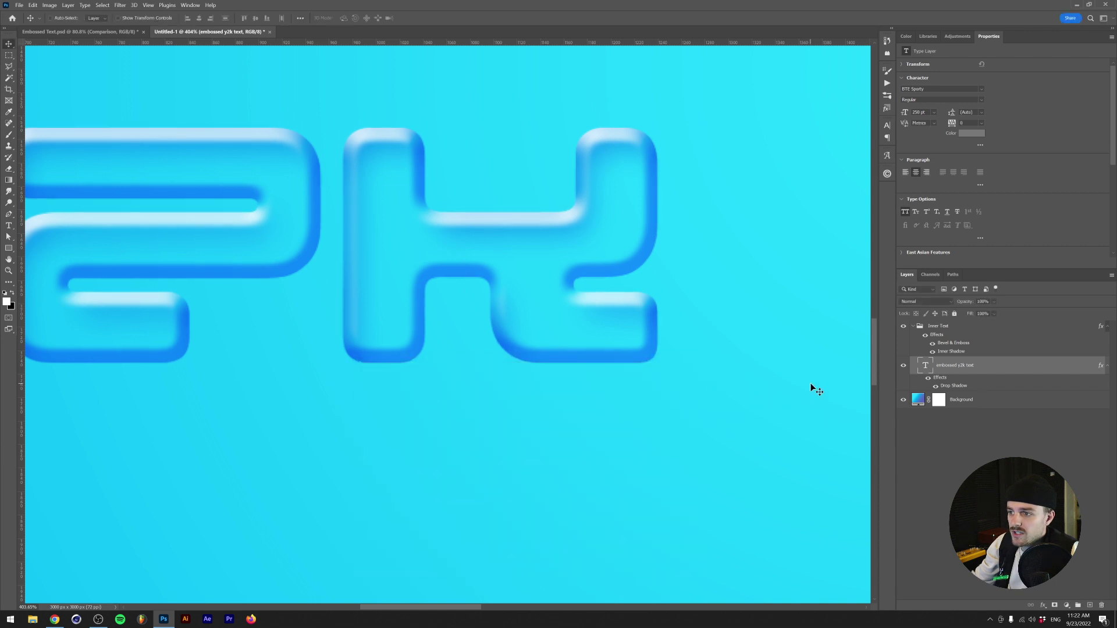
# Step: Raise the Inner Text group's fill to 100% and hide the group's effects to expose the plain gray text
pyautogui.click(961, 327)
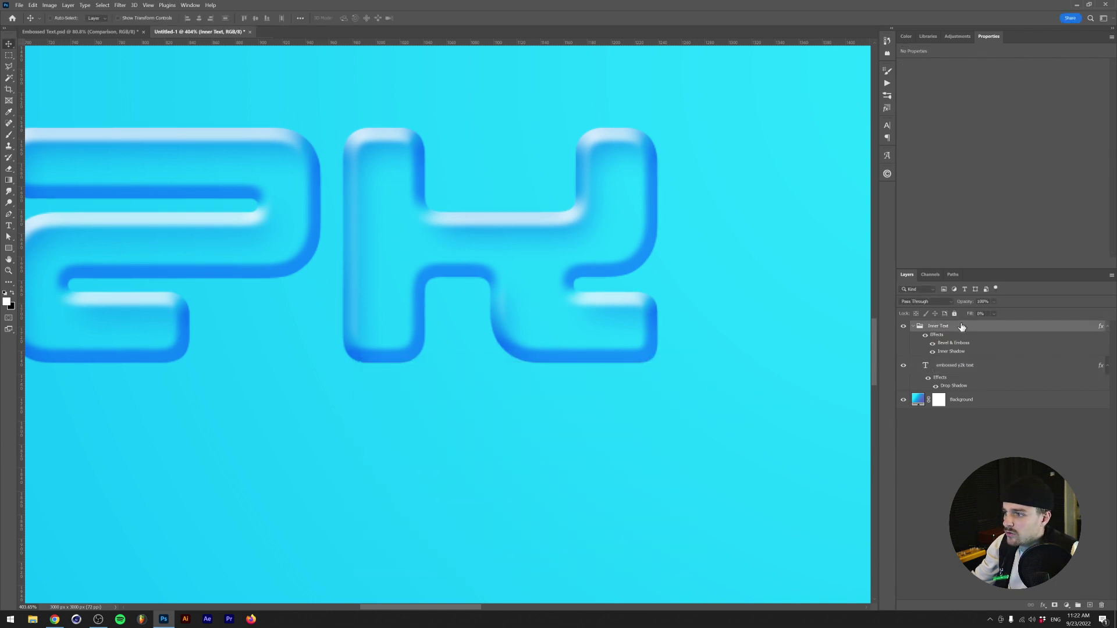
pyautogui.click(994, 314)
pyautogui.moveTo(1015, 328); pyautogui.dragTo(1061, 330)
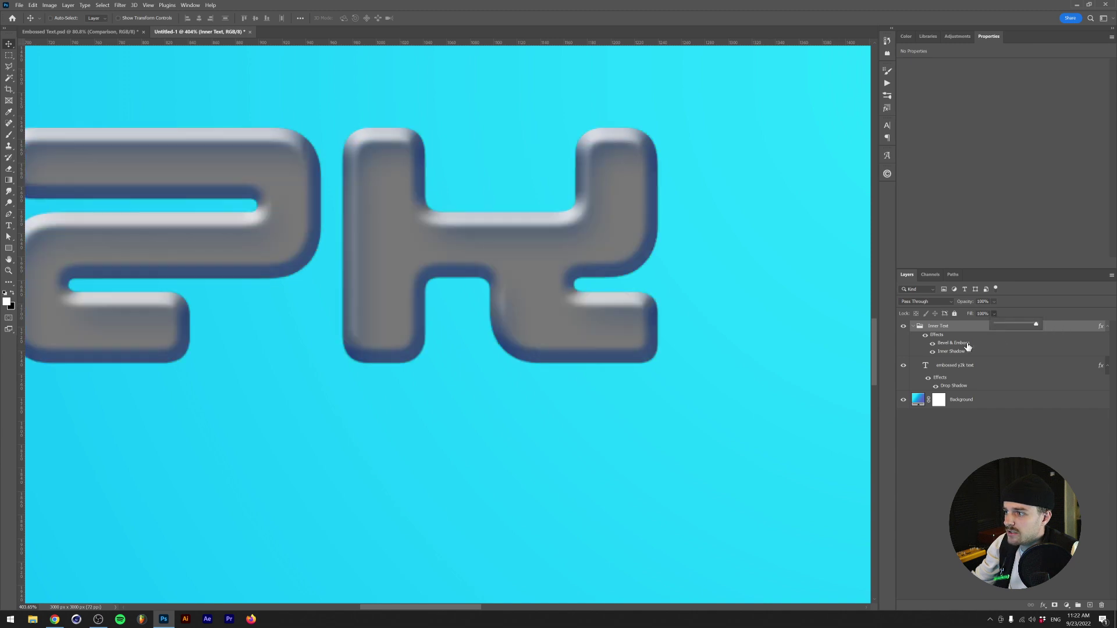
pyautogui.click(926, 337)
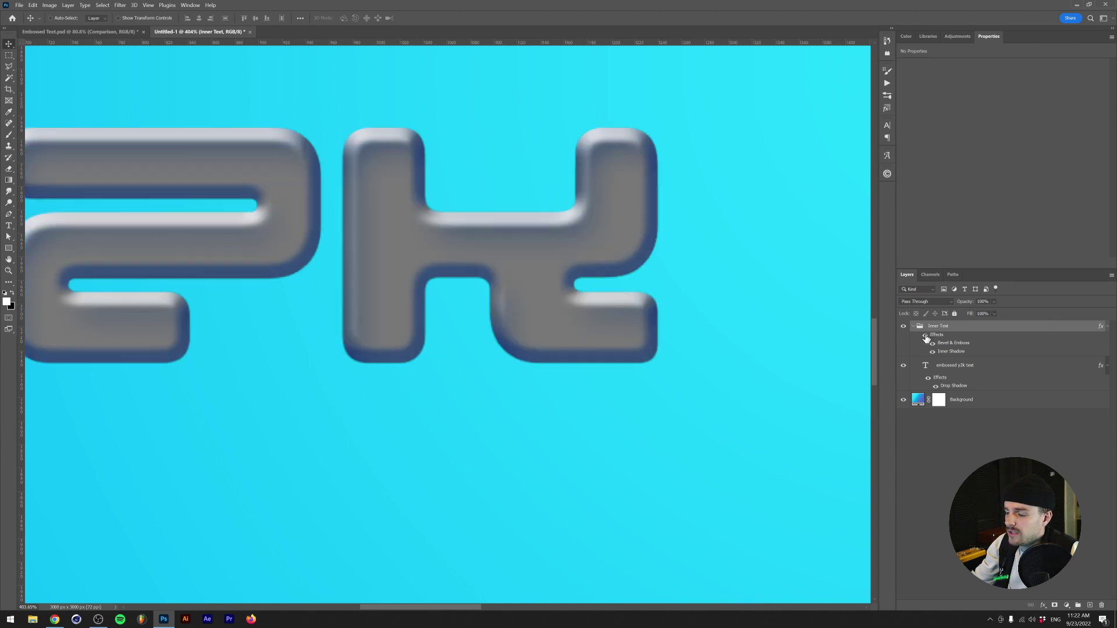
# Step: Enlarge the text layer's drop shadow and match its color to the gray of the letters, 787878
pyautogui.click(954, 388)
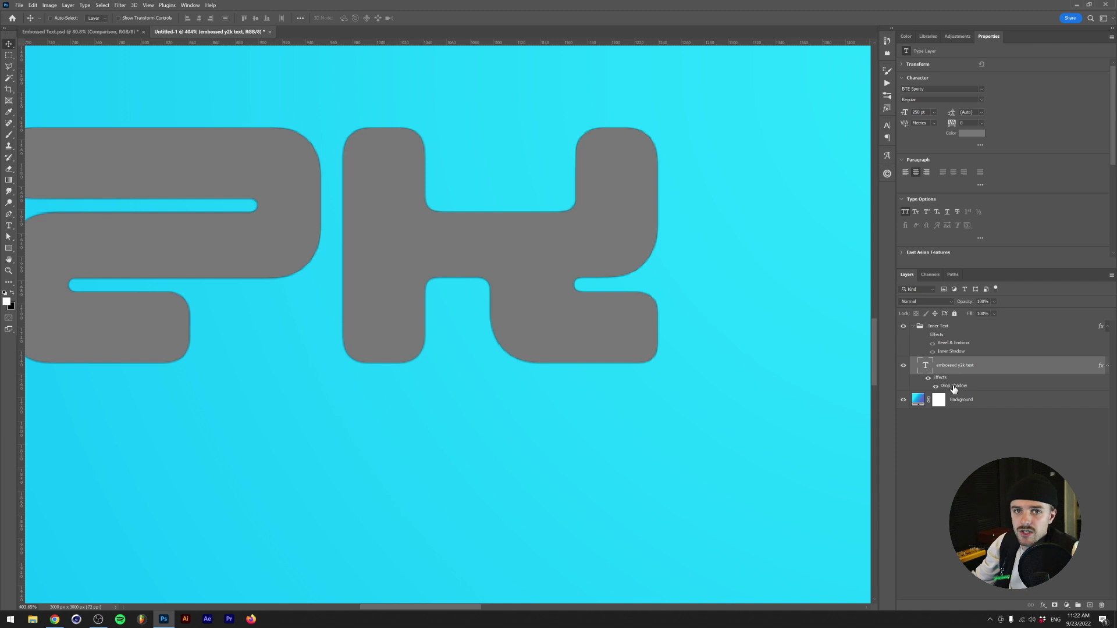
pyautogui.doubleClick(954, 386)
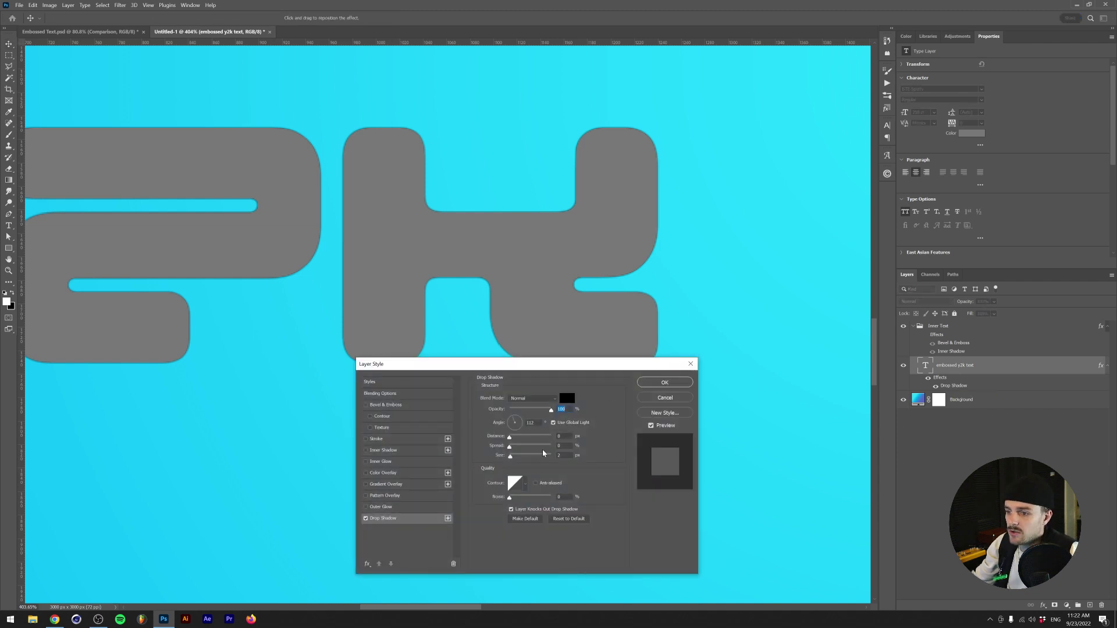
pyautogui.moveTo(510, 460); pyautogui.dragTo(513, 458)
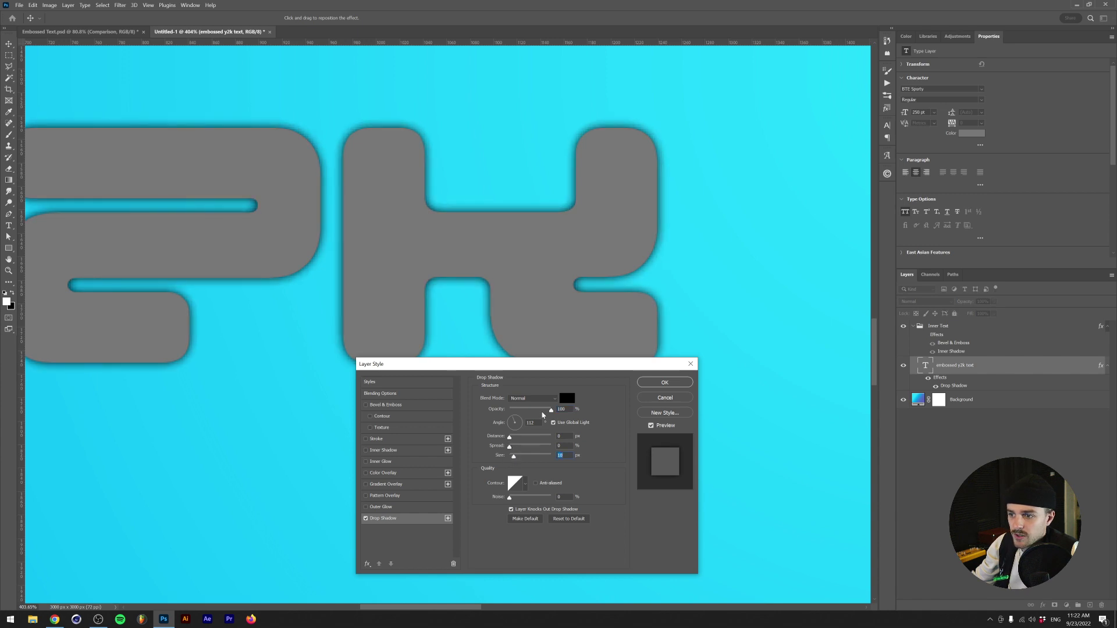
pyautogui.click(567, 398)
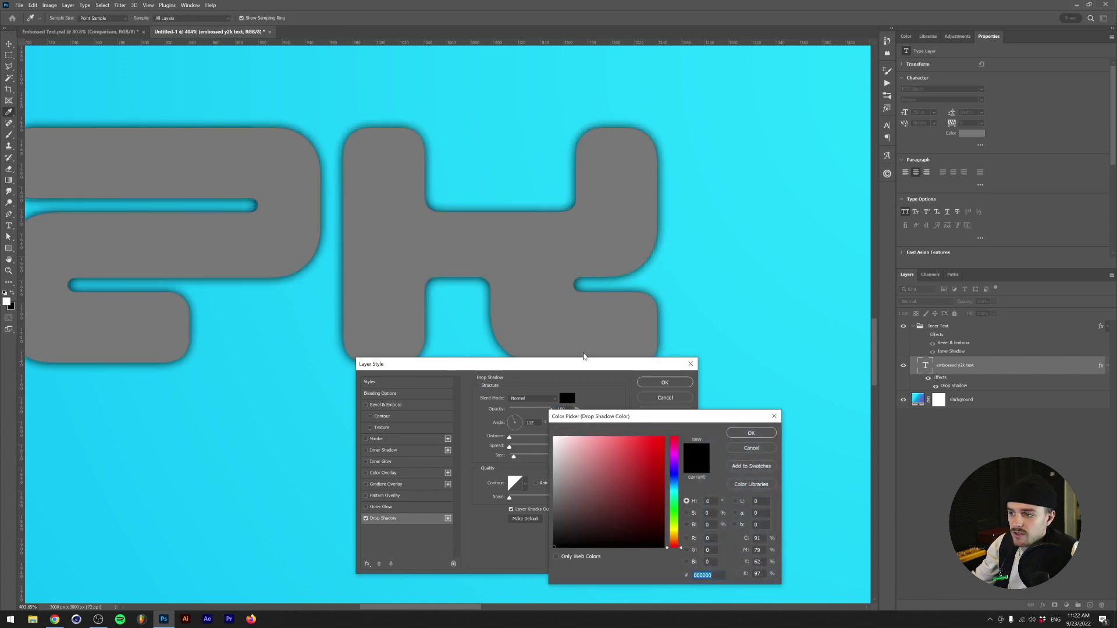
pyautogui.click(522, 319)
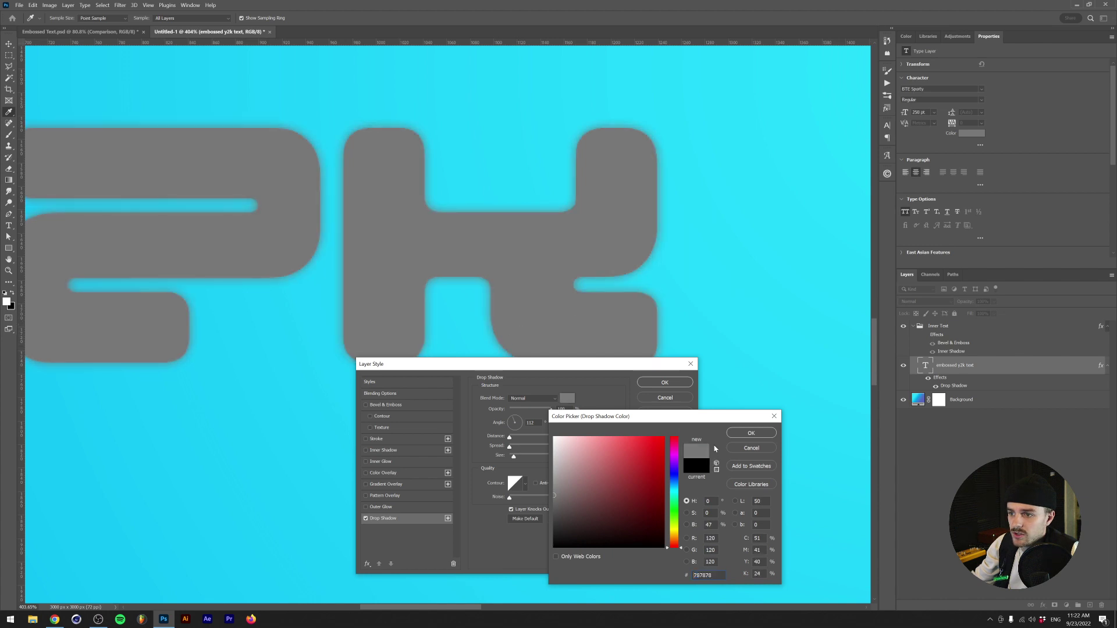
pyautogui.click(742, 434)
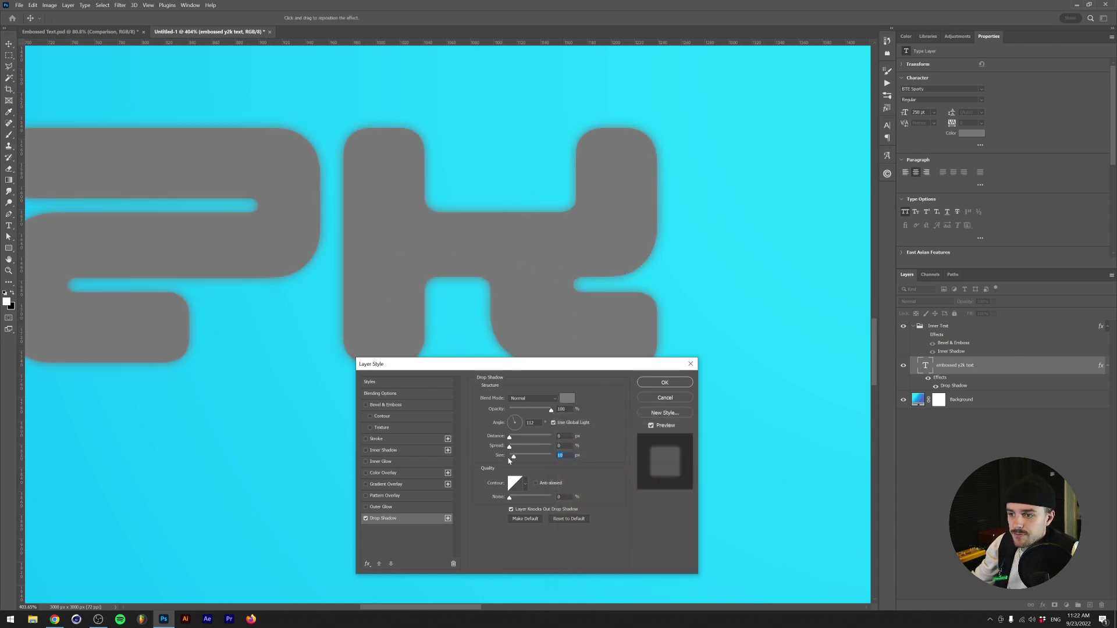
# Step: Set the drop shadow's spread to 44% and size to about 10 px, apply it, and compare the text without and with it
pyautogui.moveTo(514, 457); pyautogui.dragTo(518, 456)
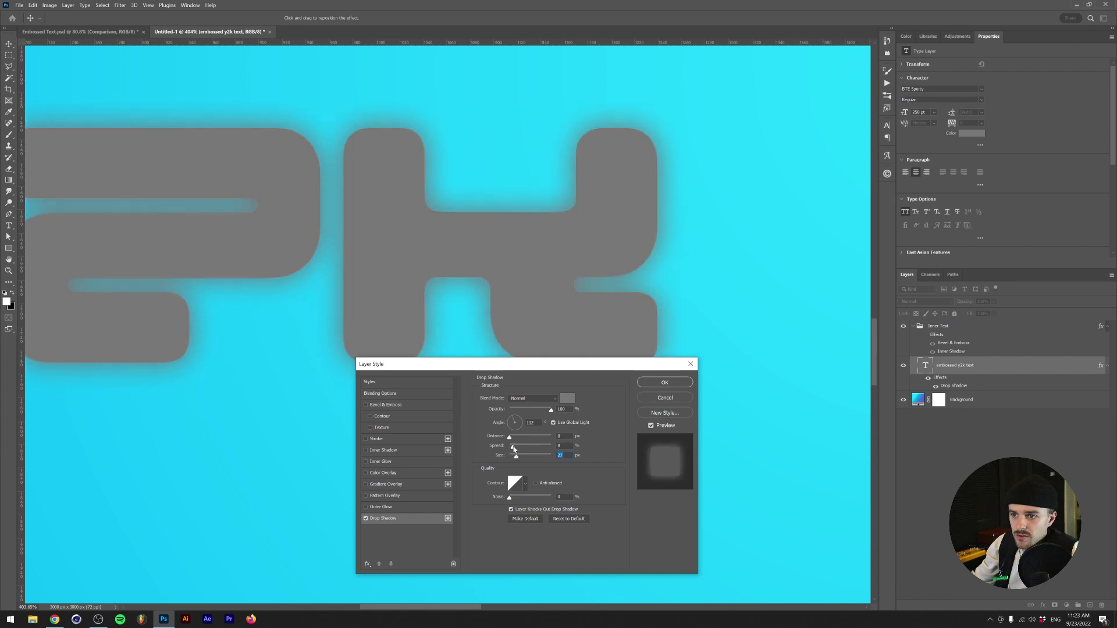
pyautogui.moveTo(516, 459); pyautogui.dragTo(528, 448)
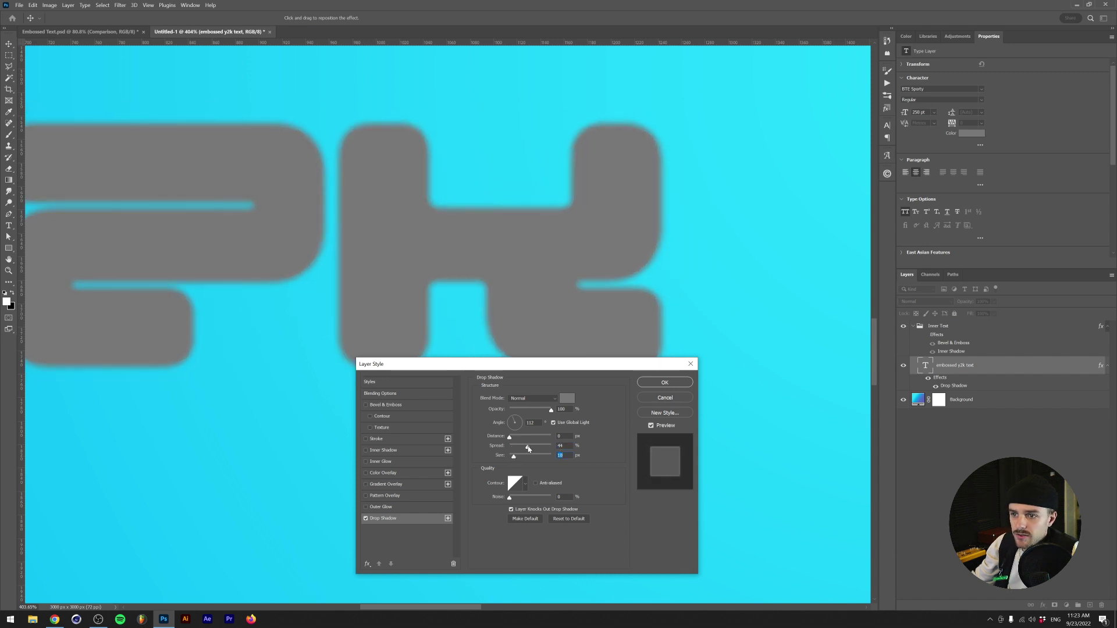
pyautogui.click(528, 446)
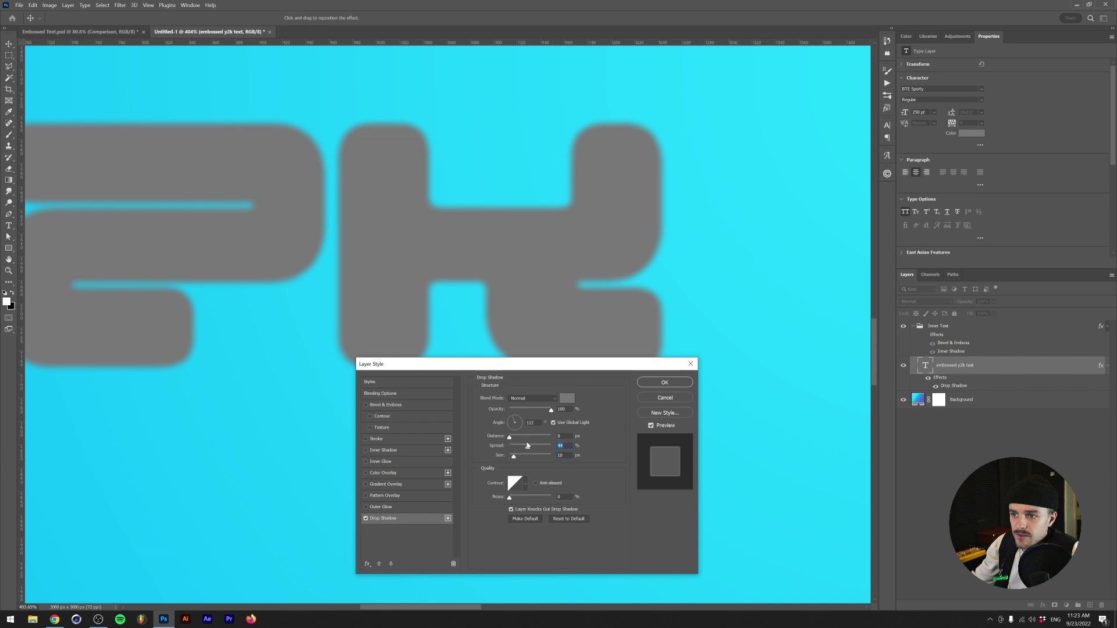
pyautogui.click(670, 382)
pyautogui.click(935, 387)
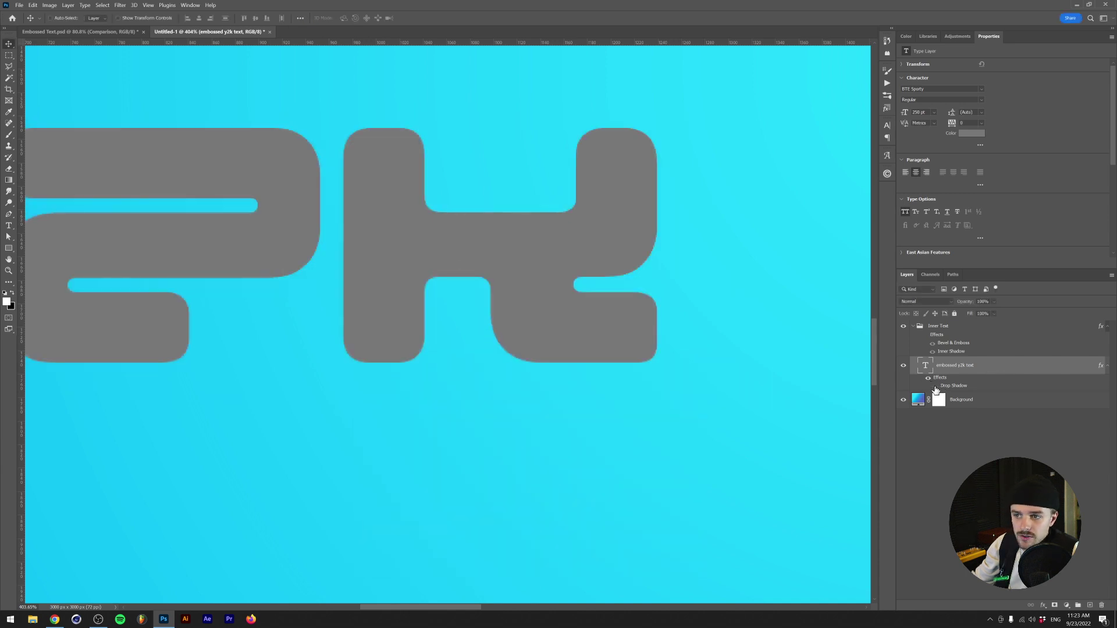
pyautogui.click(935, 386)
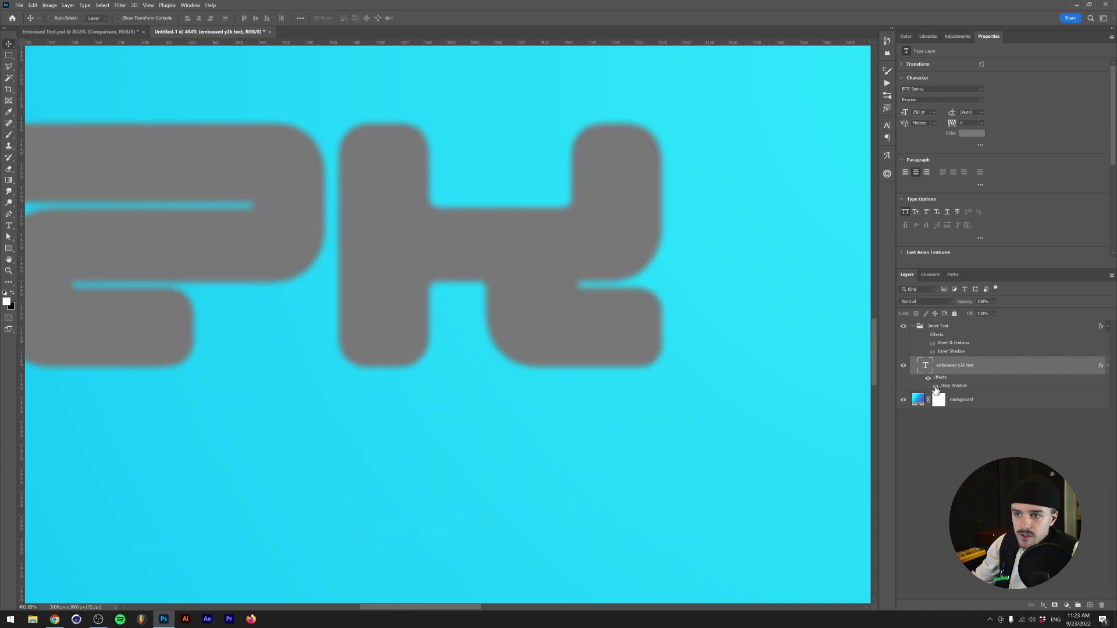
# Step: Show the Inner Text group's effects again, lower the group's fill to 0% and deselect all layers
pyautogui.click(945, 328)
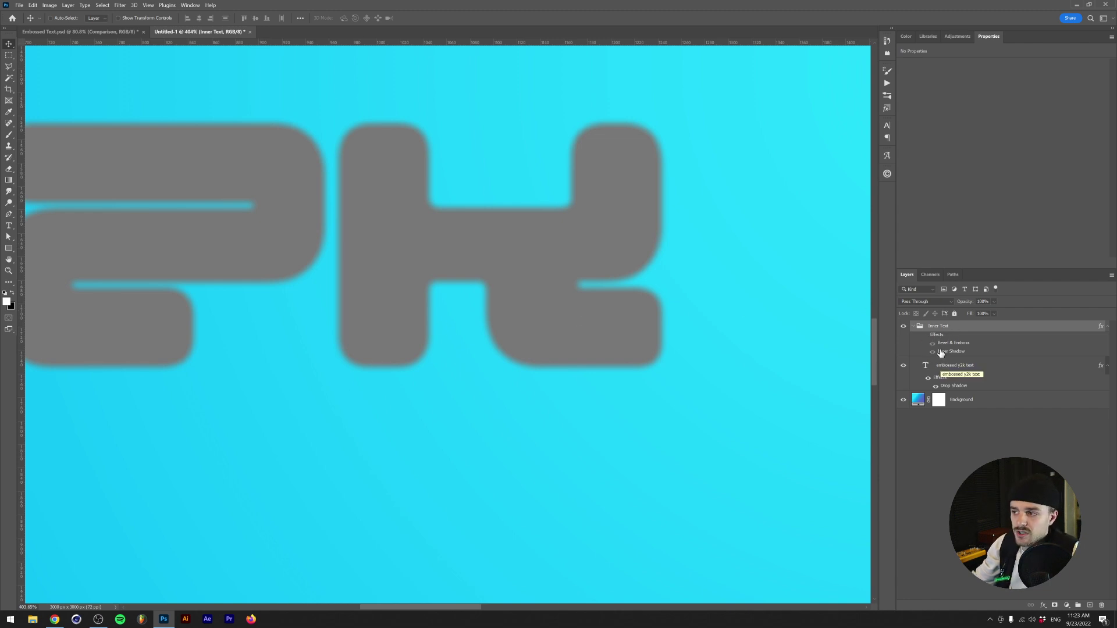
pyautogui.click(925, 336)
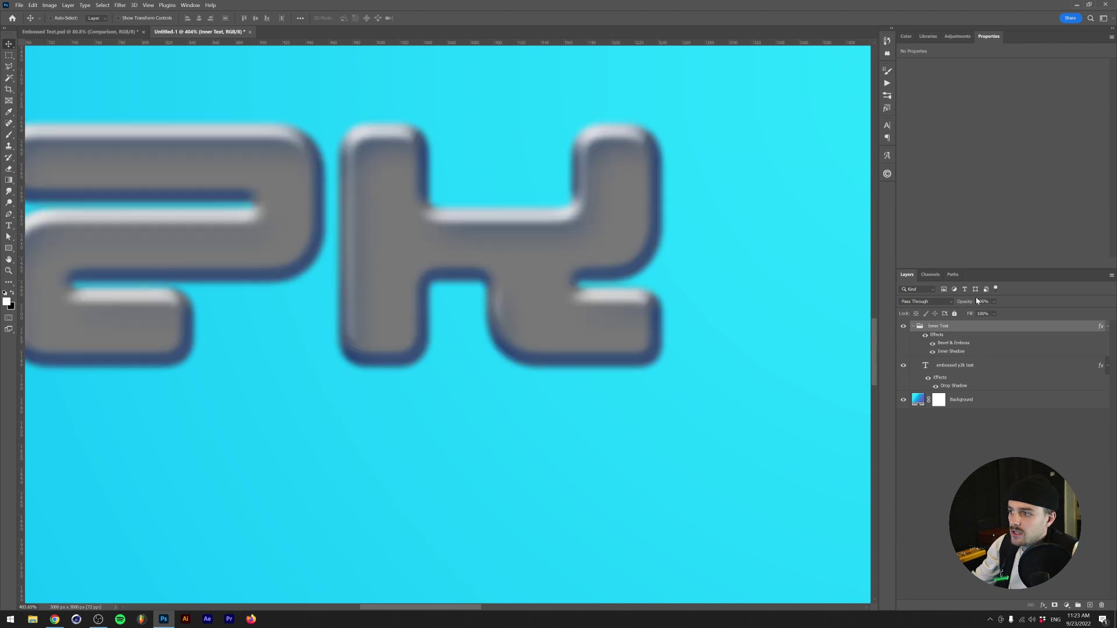
pyautogui.click(993, 314)
pyautogui.moveTo(997, 324); pyautogui.dragTo(583, 363)
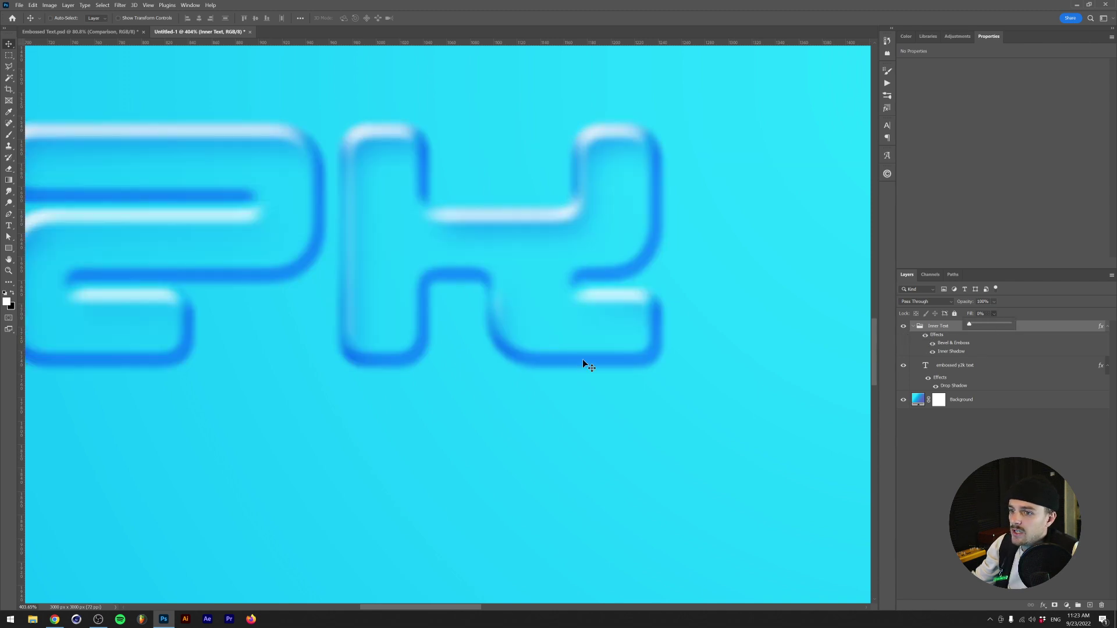
pyautogui.click(976, 412)
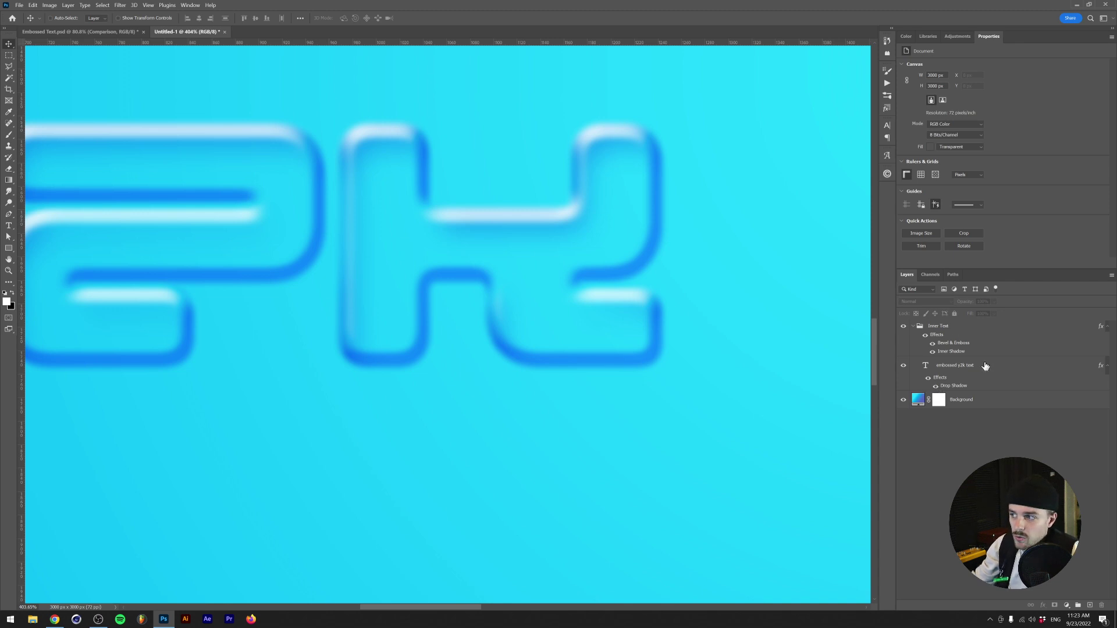
# Step: Reduce the size of the text layer's drop shadow to 6 px and apply it
pyautogui.click(937, 387)
pyautogui.click(937, 386)
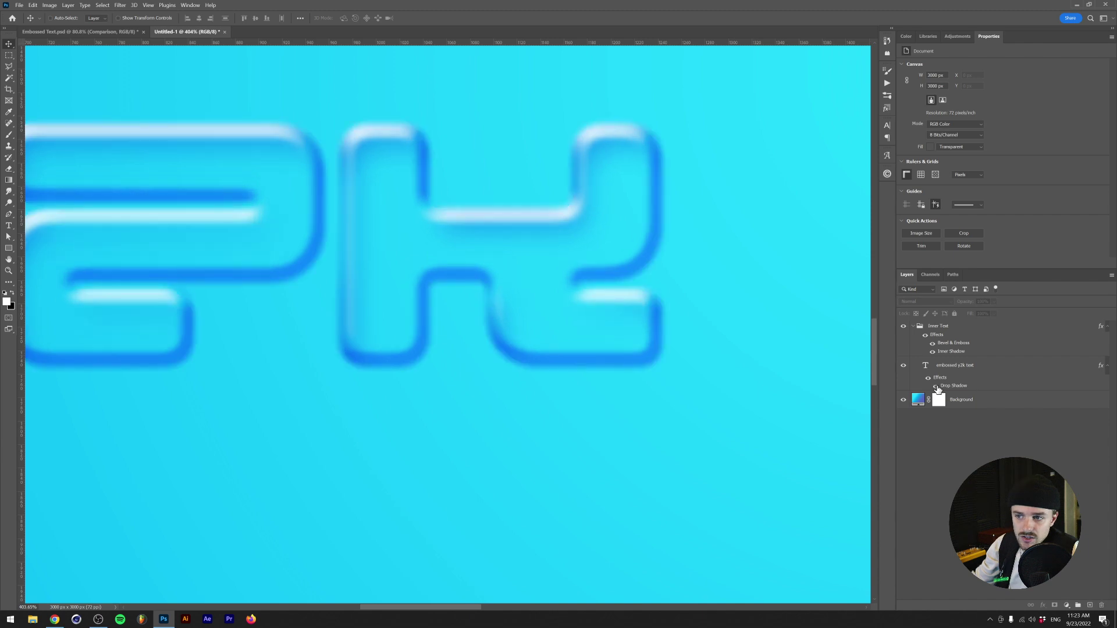
pyautogui.click(912, 392)
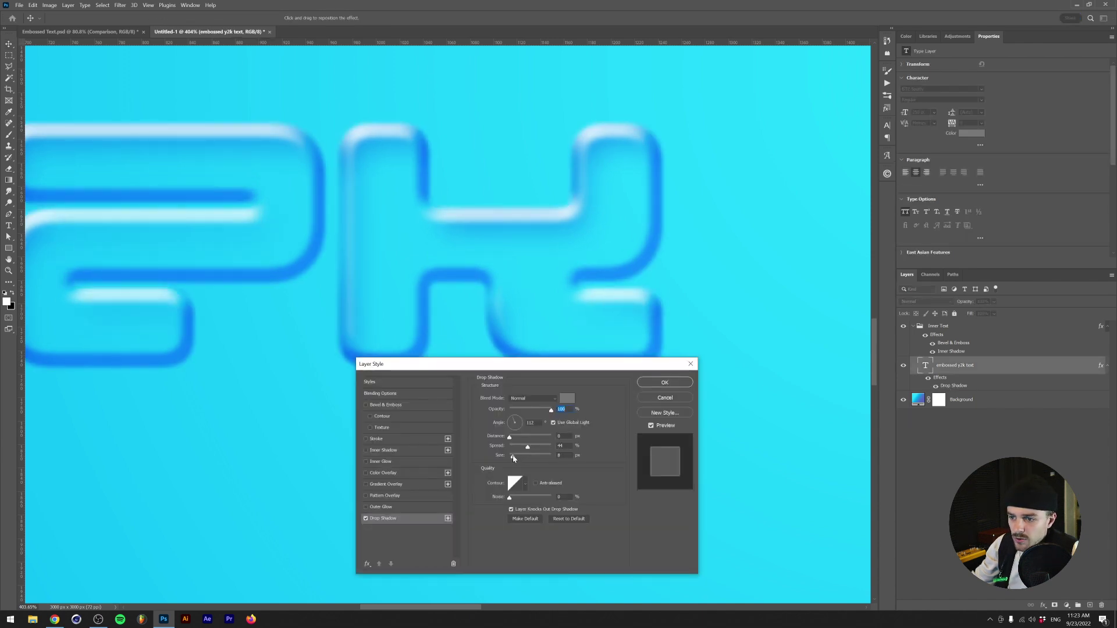
pyautogui.moveTo(513, 457); pyautogui.dragTo(510, 456)
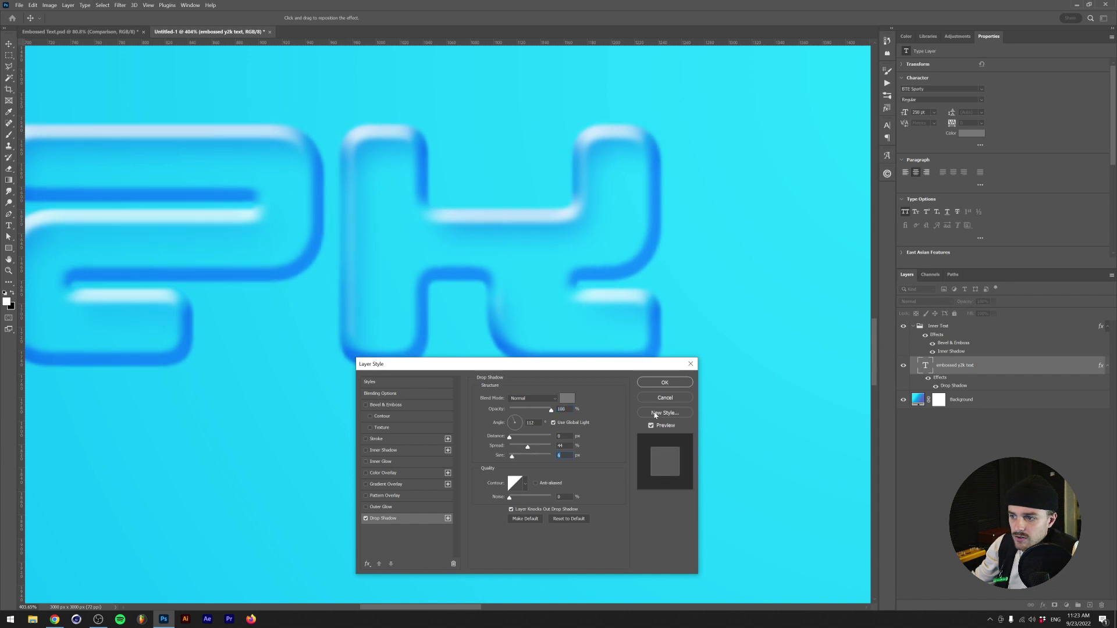
pyautogui.click(664, 382)
pyautogui.scroll(-10, 581, 379)
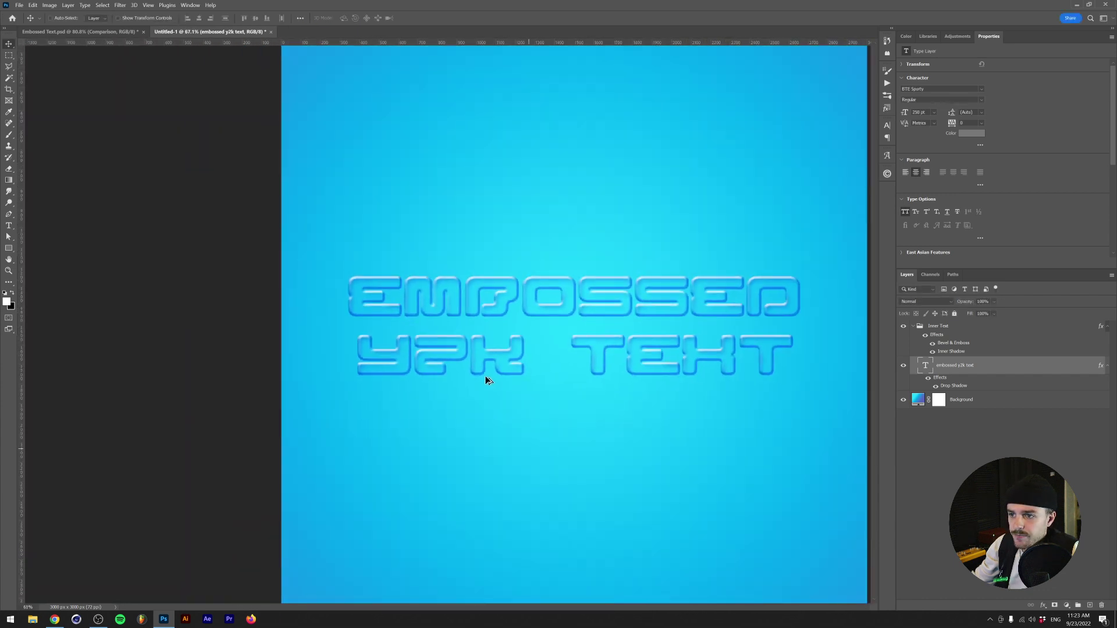
pyautogui.scroll(5, 420, 319)
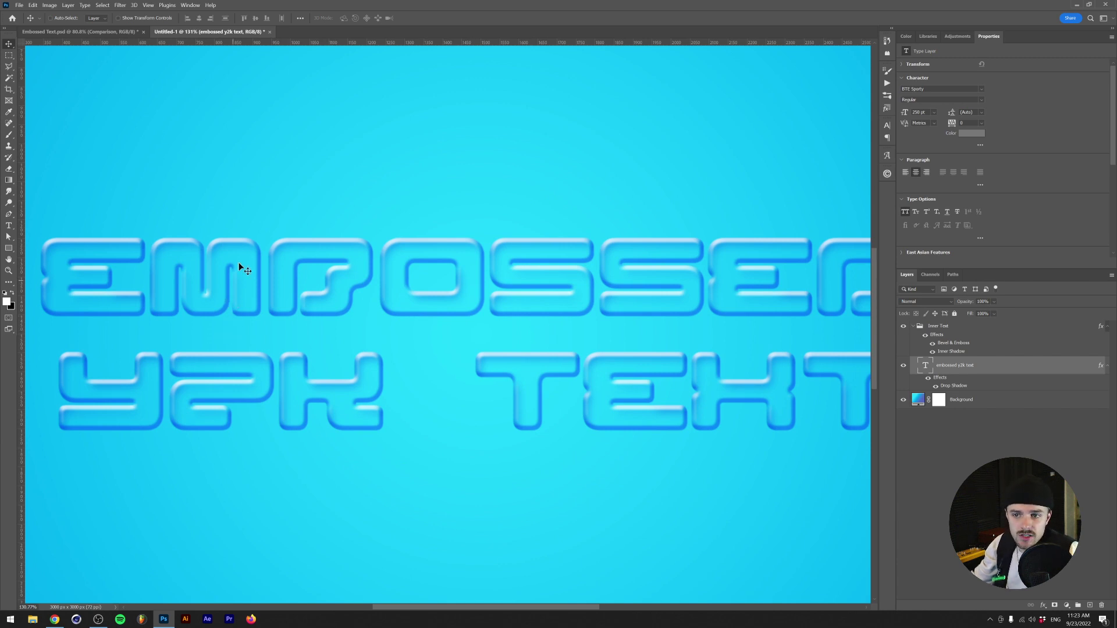
# Step: Compare the text with the finished version in Embossed Text.psd and return to Untitled-1
pyautogui.click(105, 32)
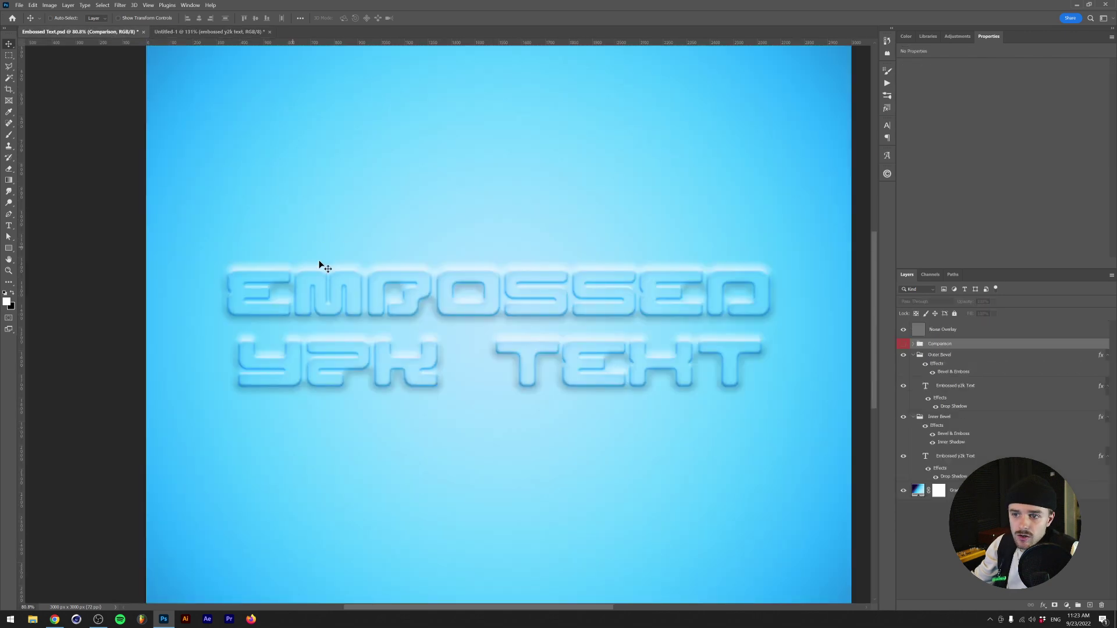
pyautogui.scroll(2, 301, 258)
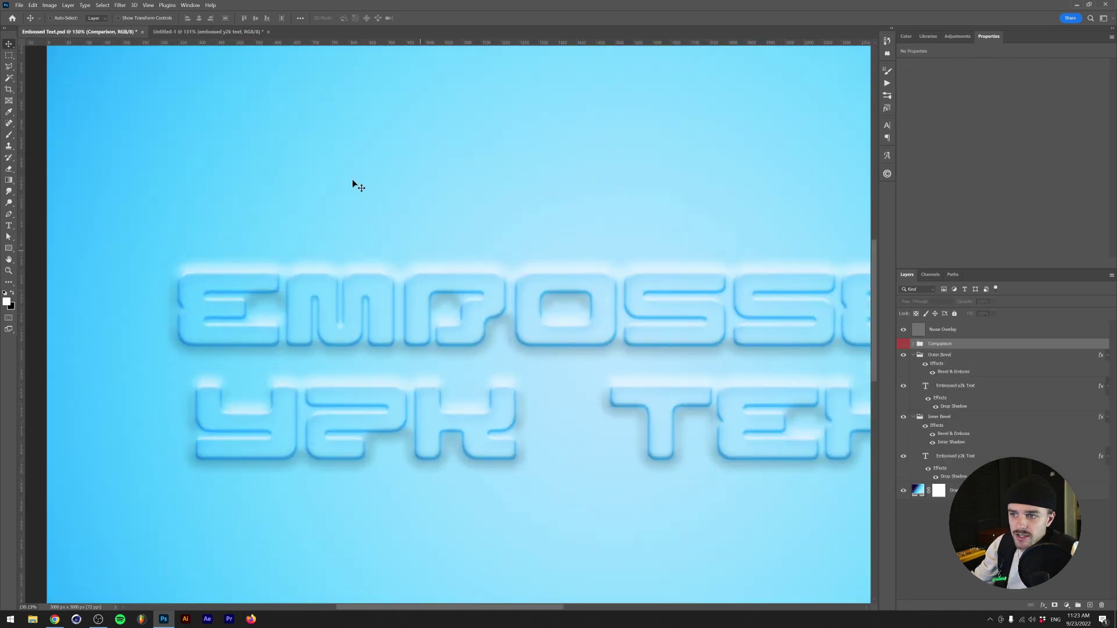
pyautogui.click(191, 30)
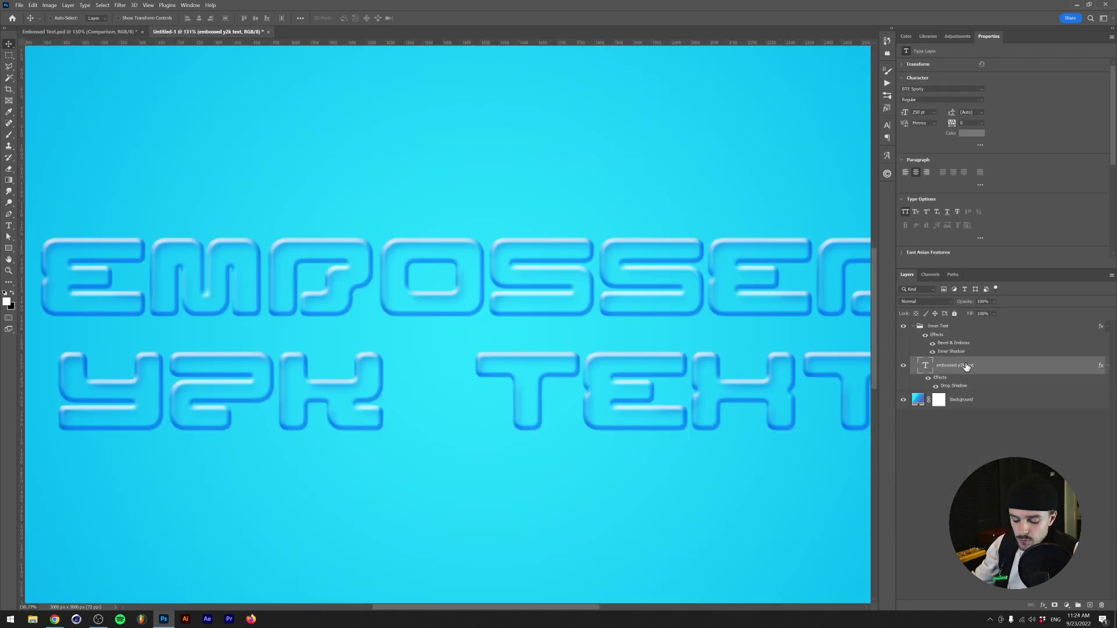
# Step: Duplicate the text layer above the Inner Text group, group the copy and name the new group Outer Text
pyautogui.moveTo(966, 366); pyautogui.dragTo(969, 328)
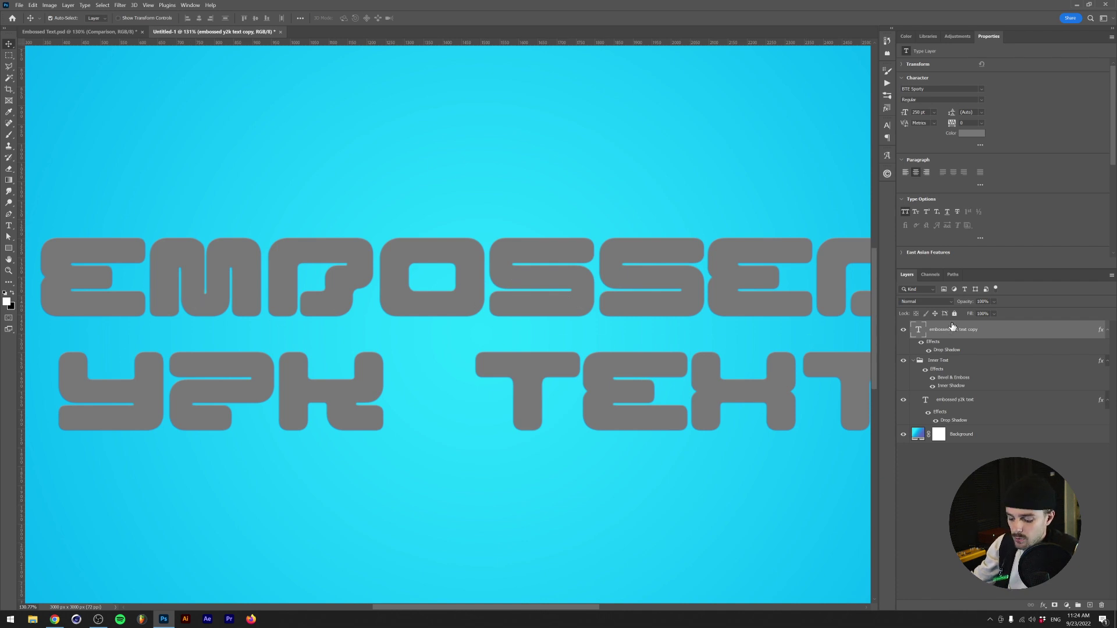
pyautogui.hotkey('ctrl', 'g')
pyautogui.doubleClick(934, 326)
pyautogui.write('Ou')
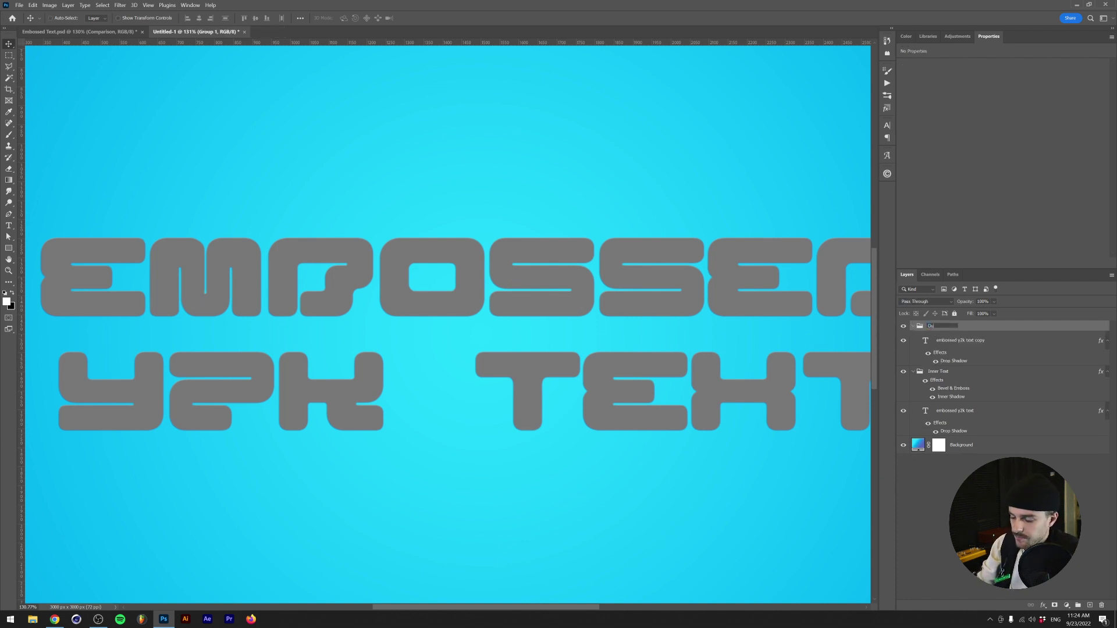
pyautogui.write('ter Text')
pyautogui.press('Return')
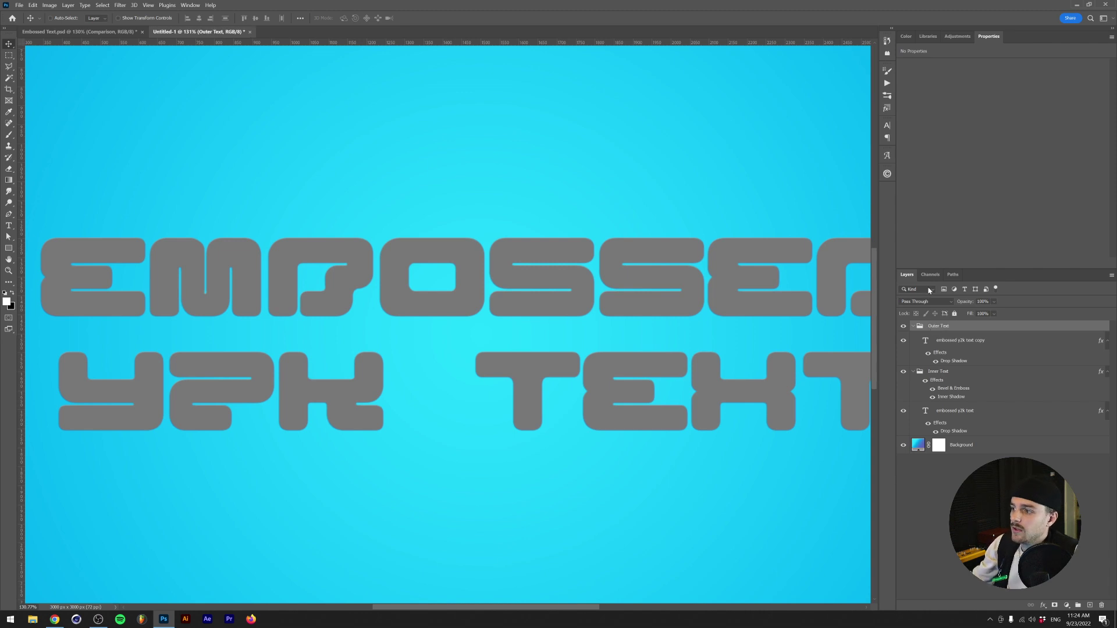
# Step: Hide the copied text layer's drop shadow, lower the Outer Text group's fill to 0% and deselect all layers
pyautogui.click(935, 364)
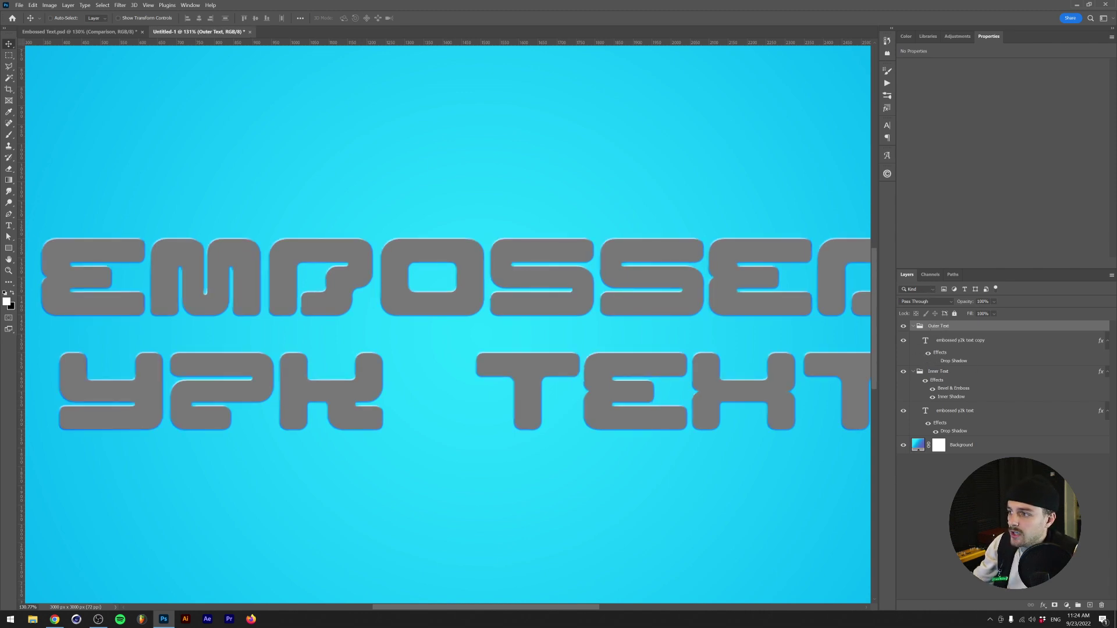
pyautogui.click(994, 314)
pyautogui.moveTo(999, 326); pyautogui.dragTo(943, 611)
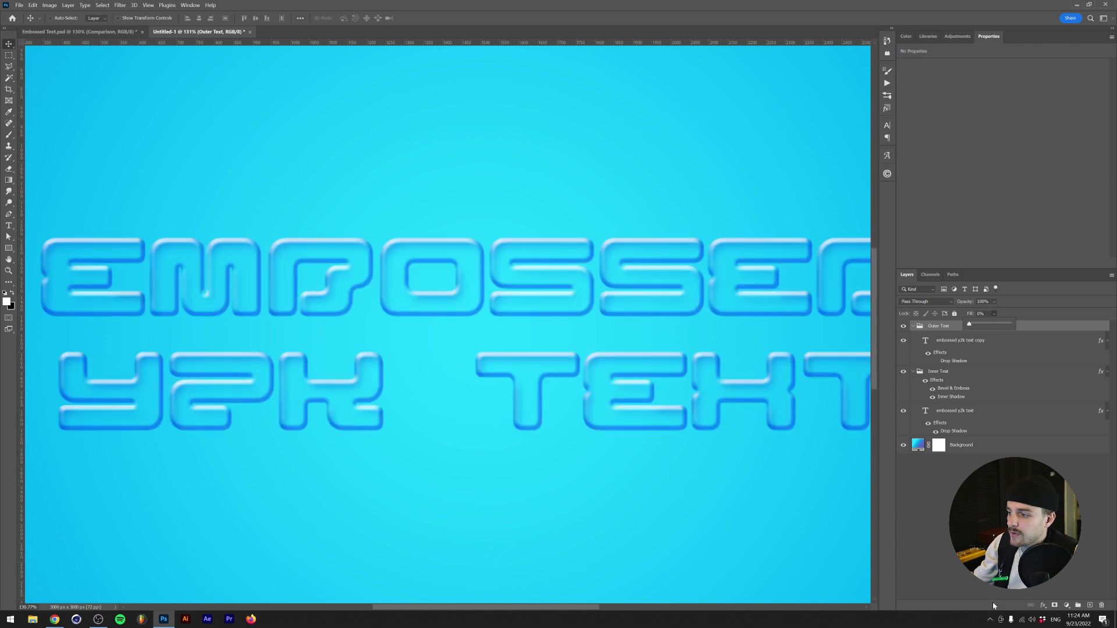
pyautogui.click(953, 588)
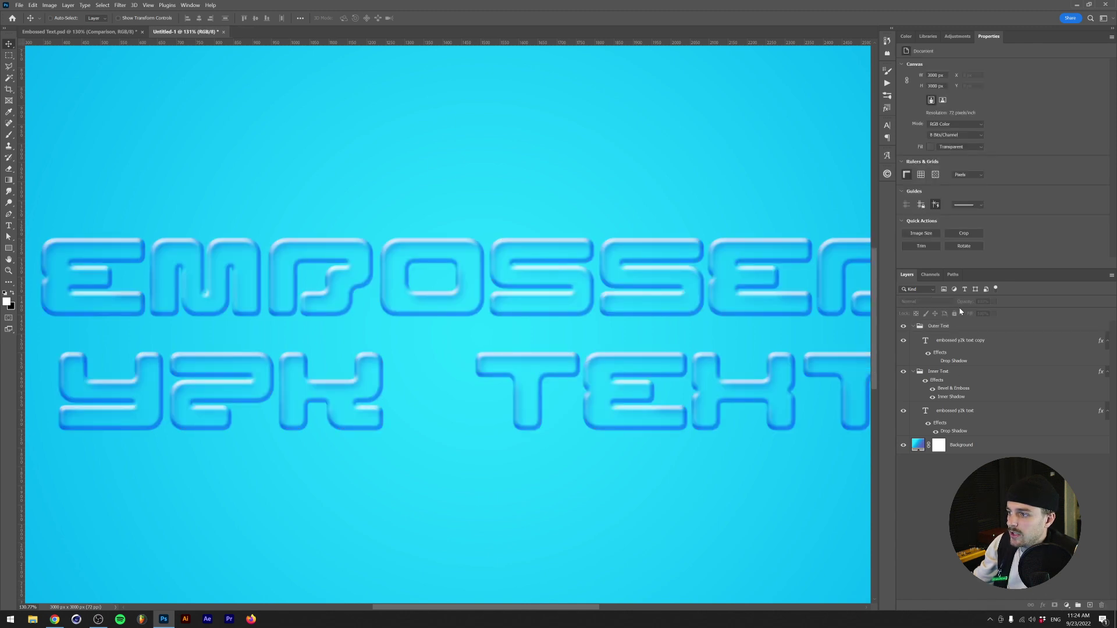
# Step: Add a Bevel & Emboss effect to the Outer Text group, keeping the Inner Bevel style and Smooth technique
pyautogui.click(953, 328)
pyautogui.click(1043, 605)
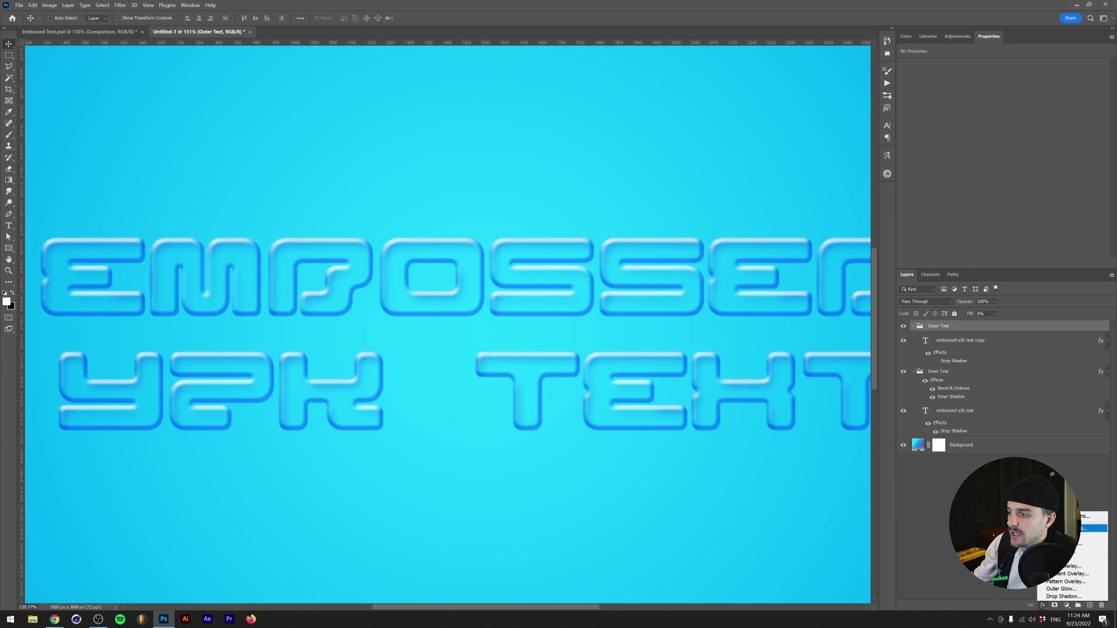
pyautogui.click(1088, 528)
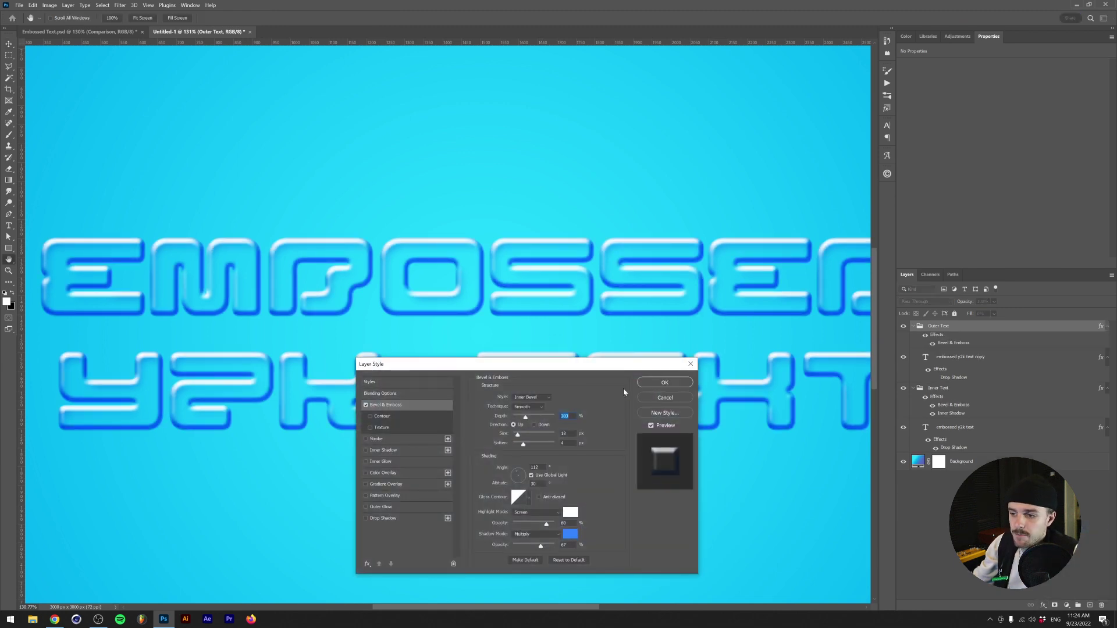
pyautogui.click(652, 382)
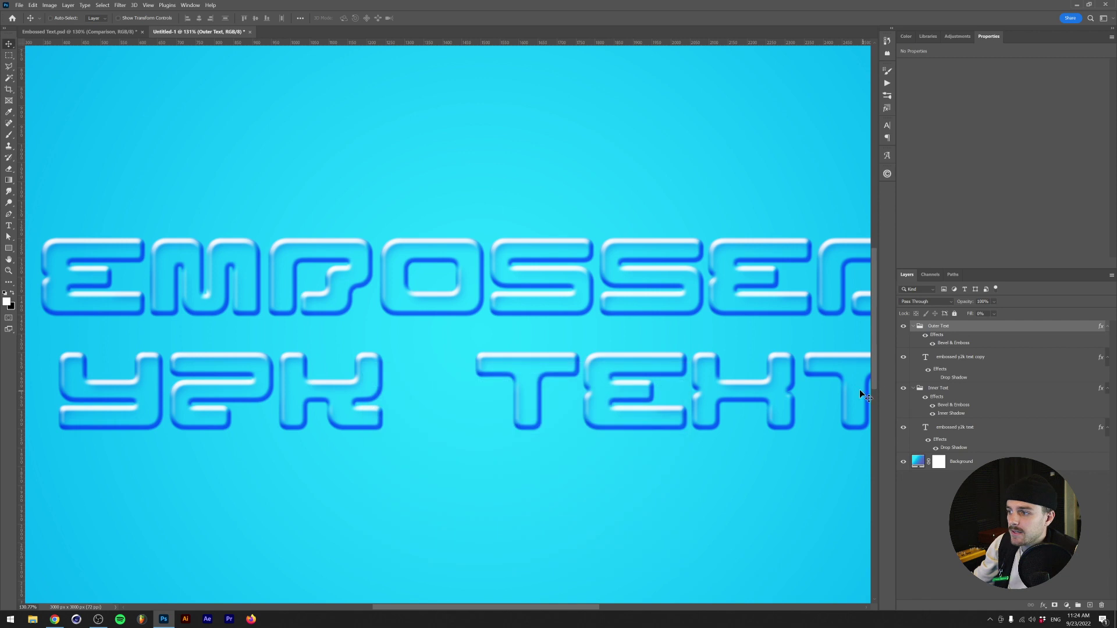
# Step: In Embossed Text.psd, collapse and hide the Outer Bevel and Inner Bevel groups and show the Comparison group to examine the shadow softness
pyautogui.click(84, 32)
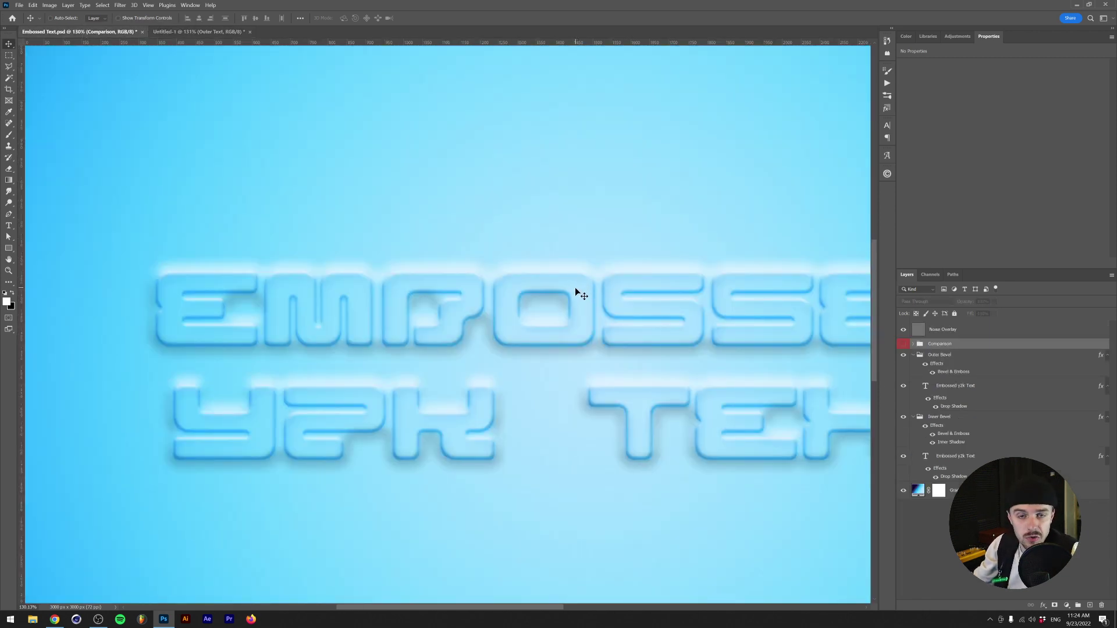
pyautogui.click(912, 355)
pyautogui.click(912, 382)
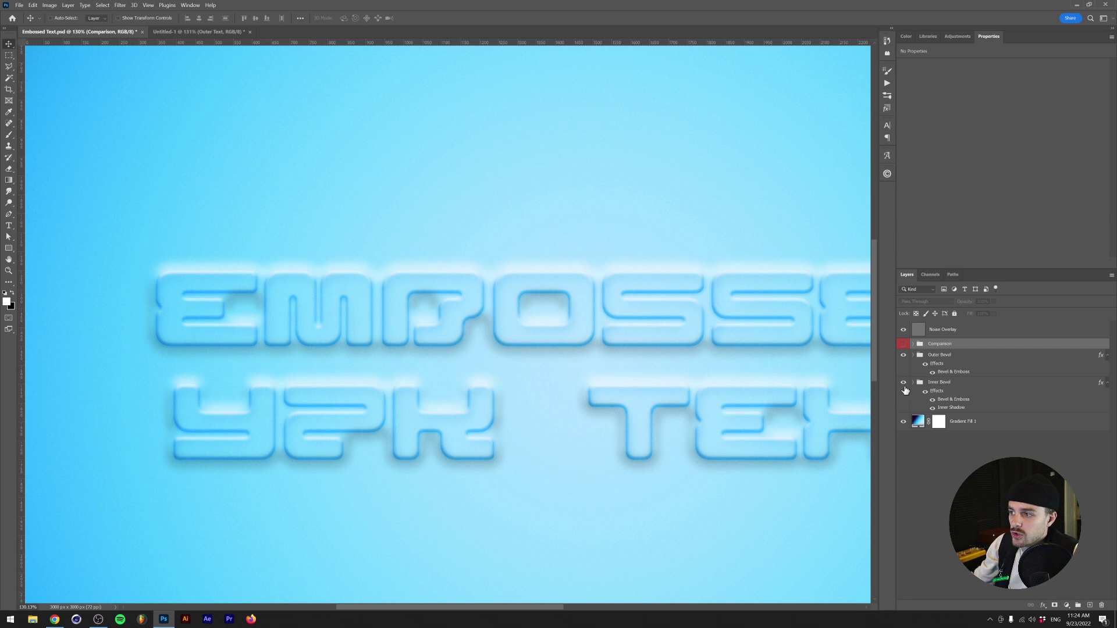
pyautogui.click(903, 382)
pyautogui.click(904, 355)
pyautogui.click(903, 343)
pyautogui.scroll(-3, 532, 342)
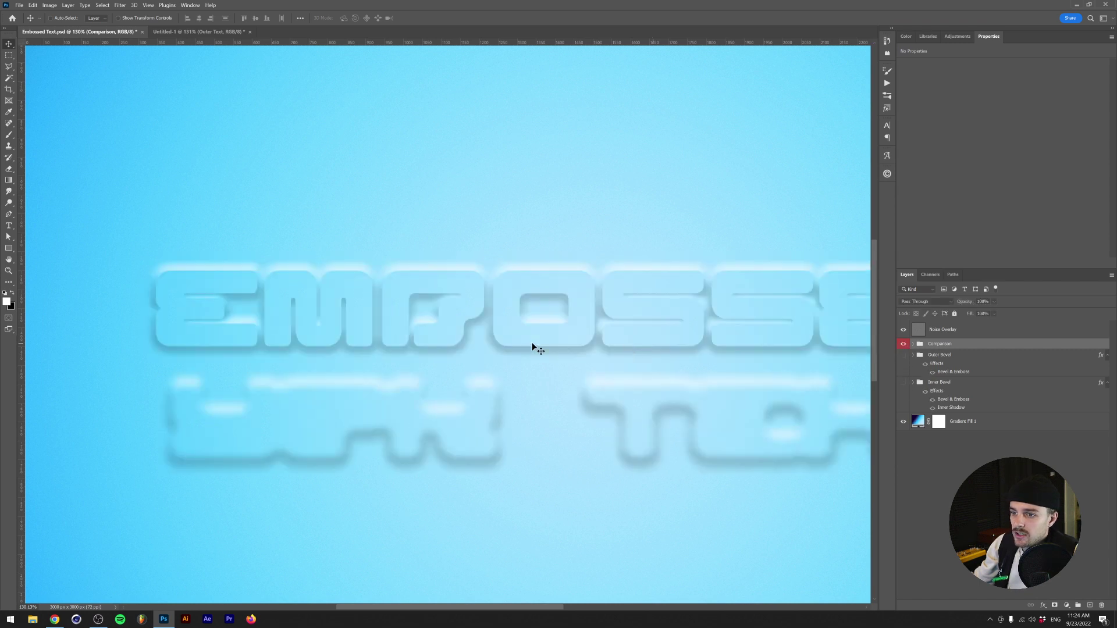
pyautogui.scroll(-2, 495, 342)
pyautogui.scroll(3, 495, 340)
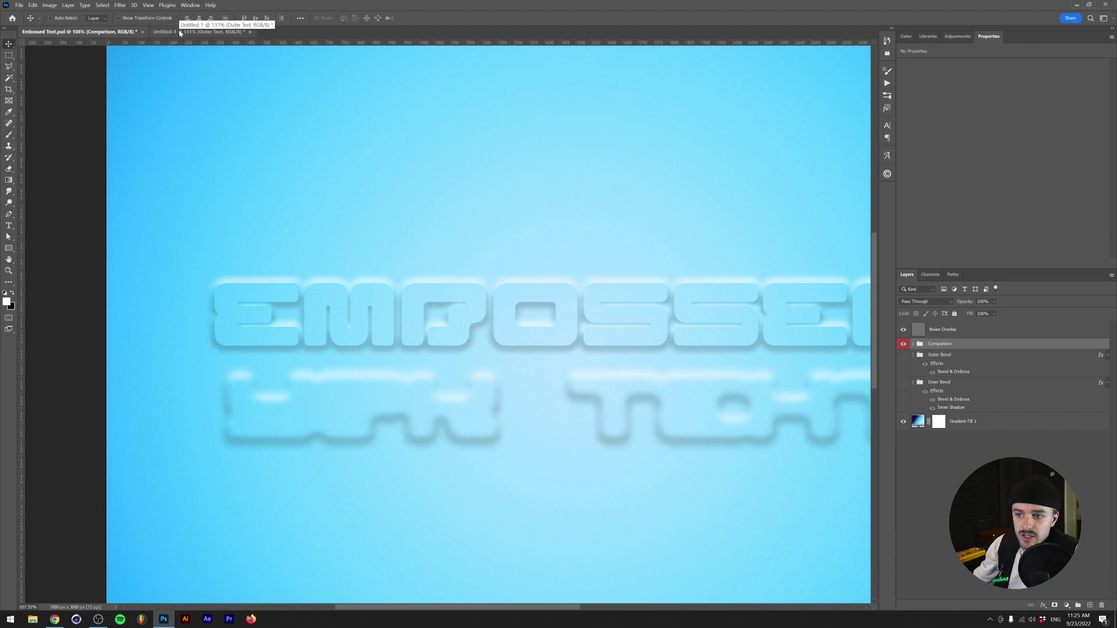
# Step: Check the style options in the Inner Bevel group's Bevel & Emboss settings and close them without changes
pyautogui.doubleClick(946, 402)
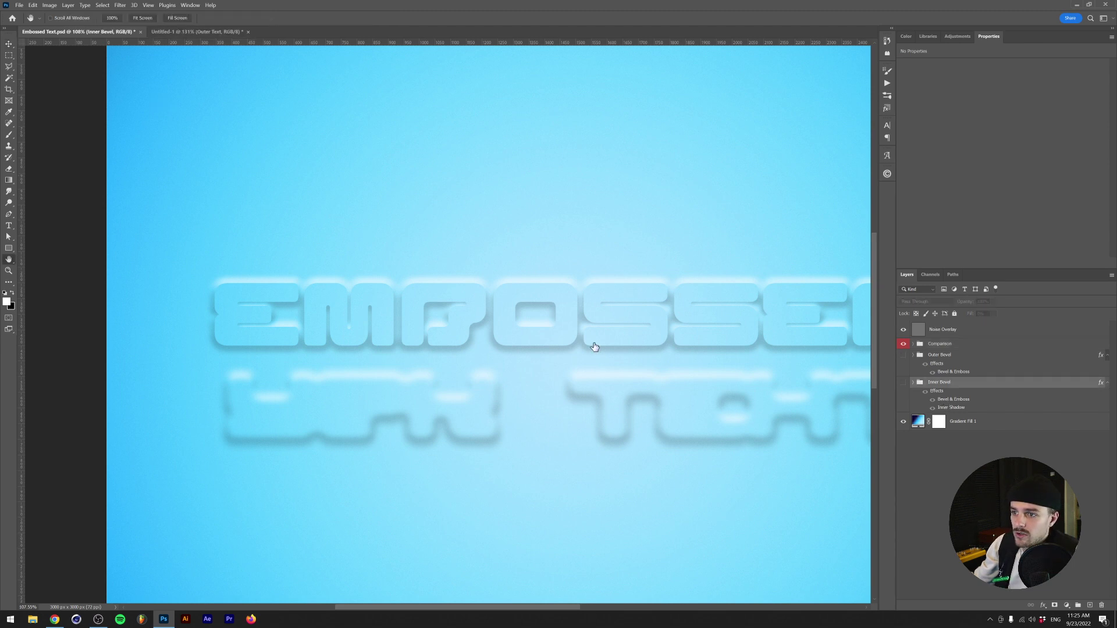
pyautogui.click(528, 400)
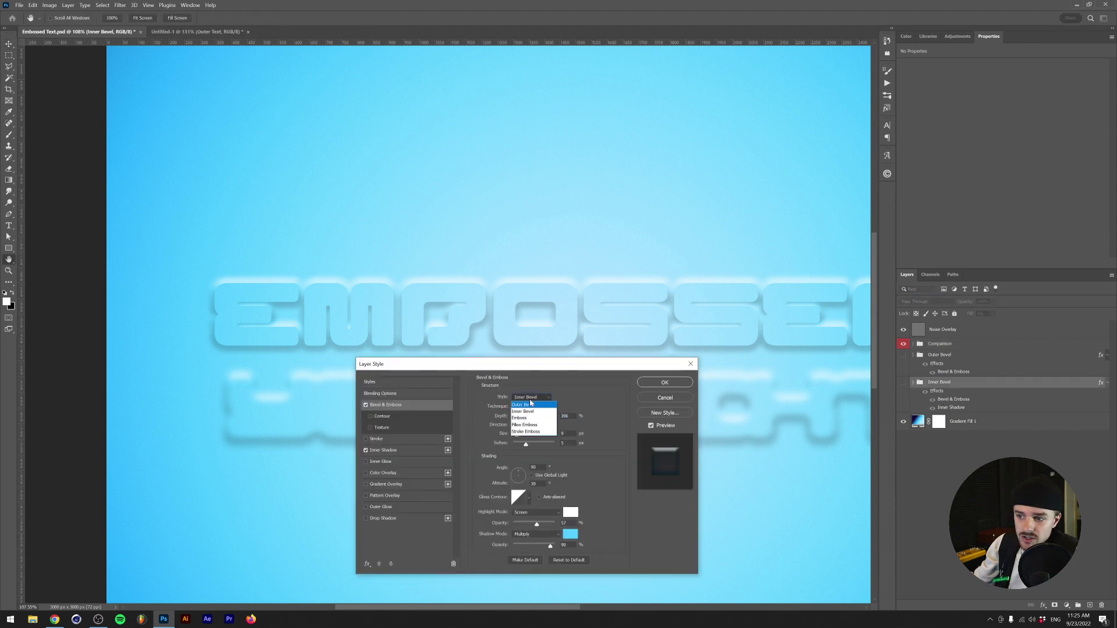
pyautogui.click(663, 384)
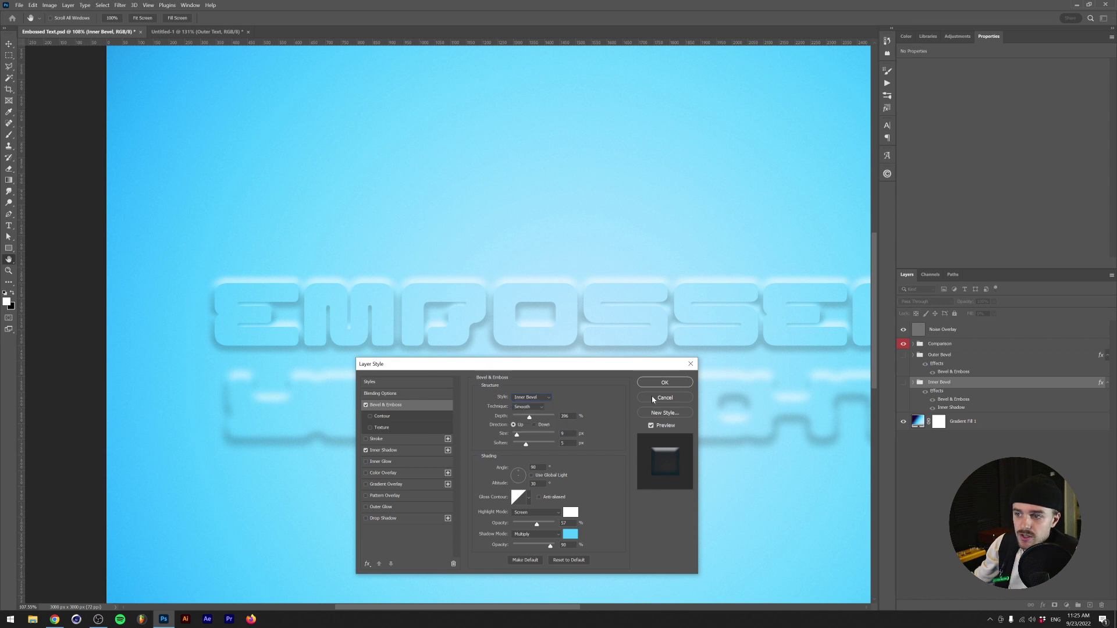
pyautogui.click(651, 397)
pyautogui.scroll(-3, 407, 384)
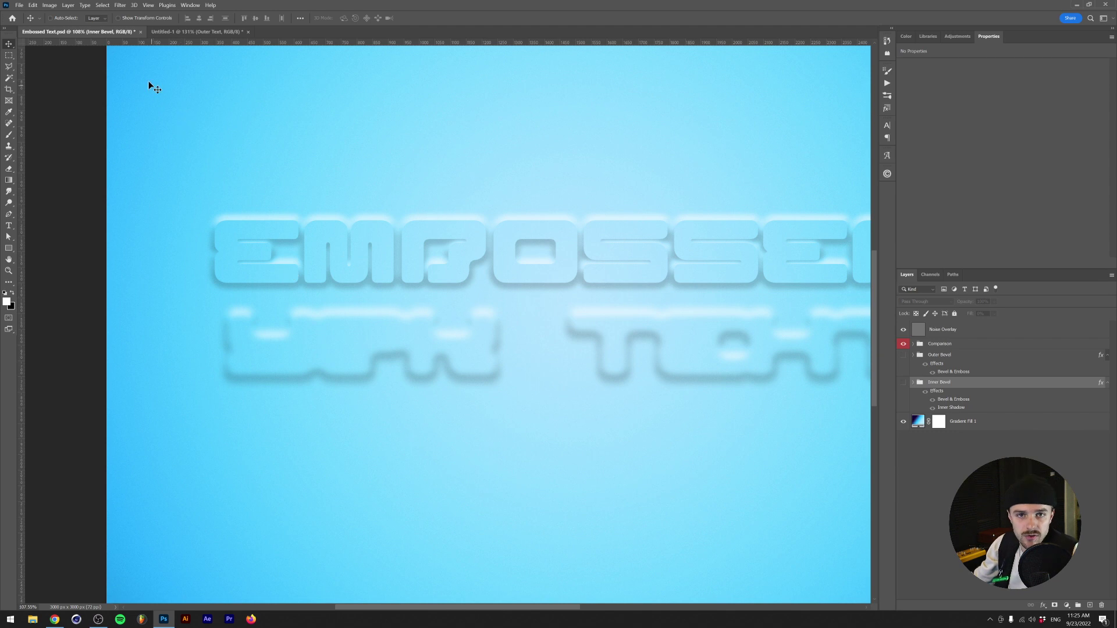
pyautogui.scroll(1, 431, 347)
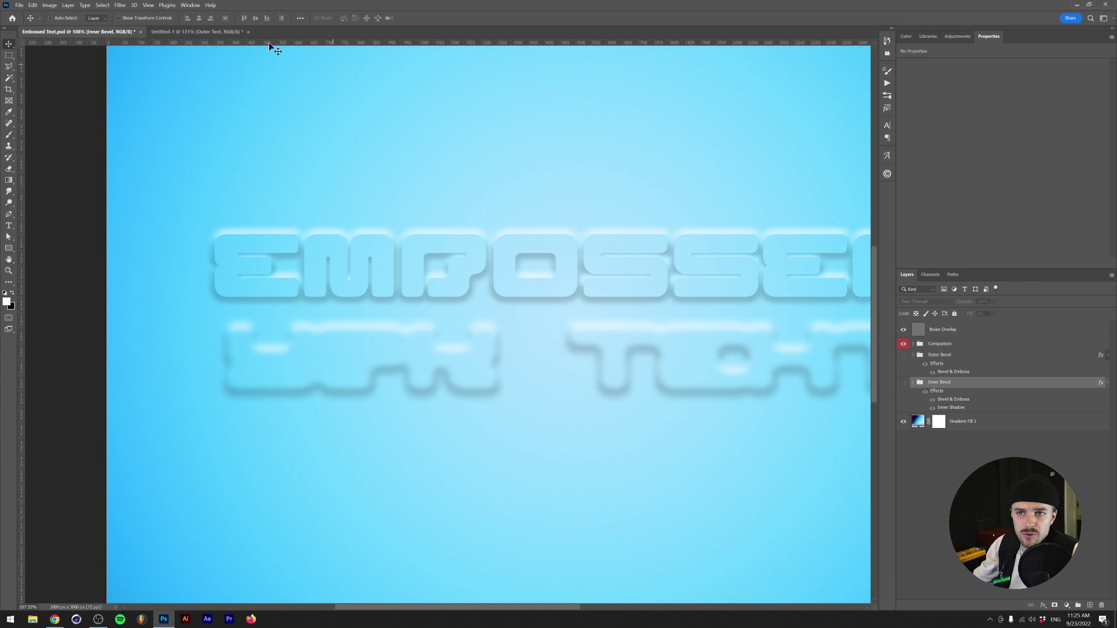
# Step: In Untitled-1, enable the copied text layer's drop shadow with spread 54% and size about 70 px, and apply it
pyautogui.click(169, 33)
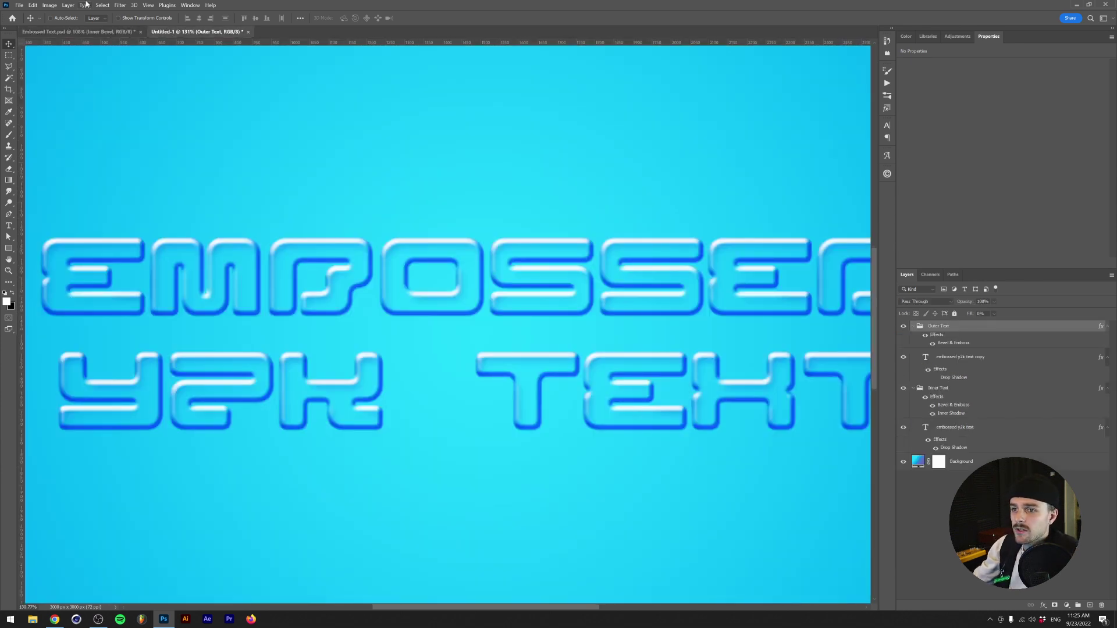
pyautogui.doubleClick(952, 379)
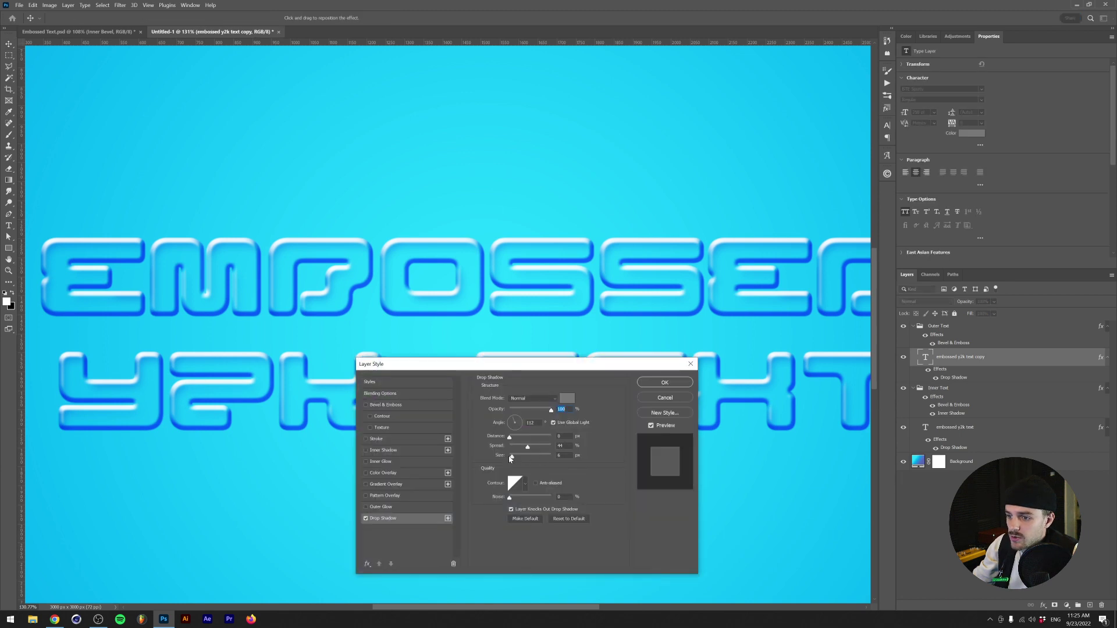
pyautogui.moveTo(513, 456); pyautogui.dragTo(532, 448)
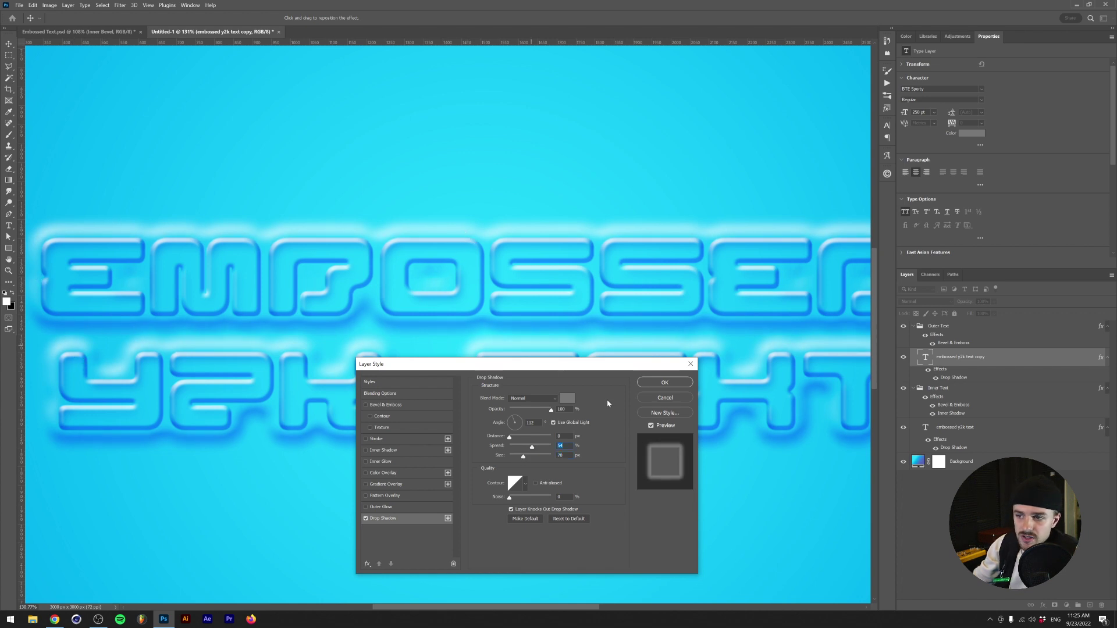
pyautogui.click(675, 384)
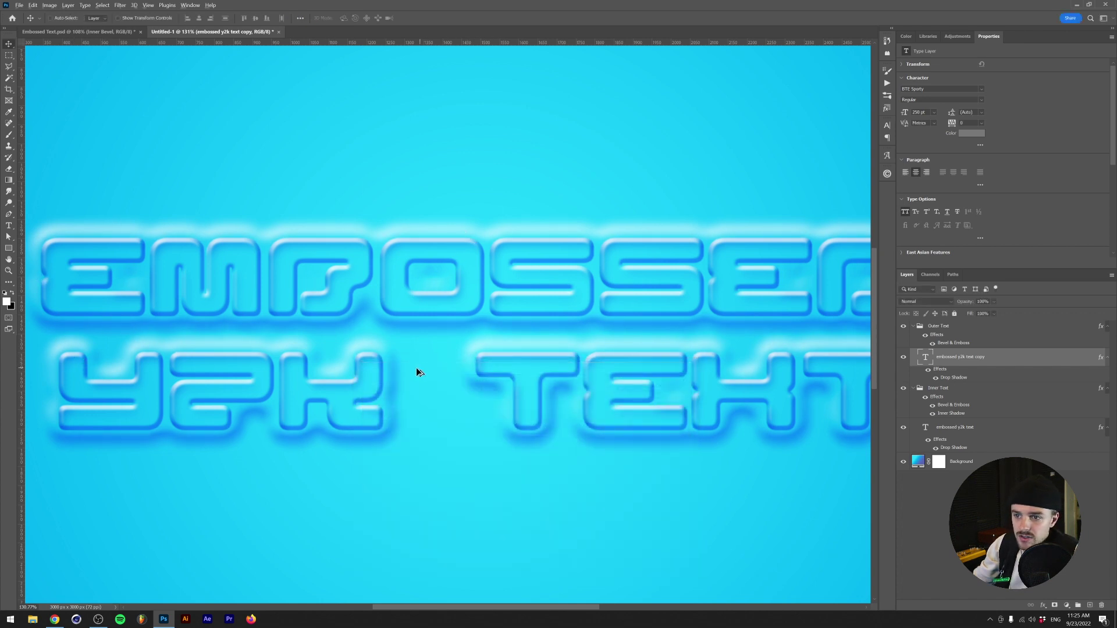
pyautogui.scroll(-3, 416, 368)
pyautogui.scroll(2, 516, 357)
# Step: Try the Down direction for the Outer Text group's Bevel & Emboss, switch back to Up and close the settings
pyautogui.doubleClick(954, 343)
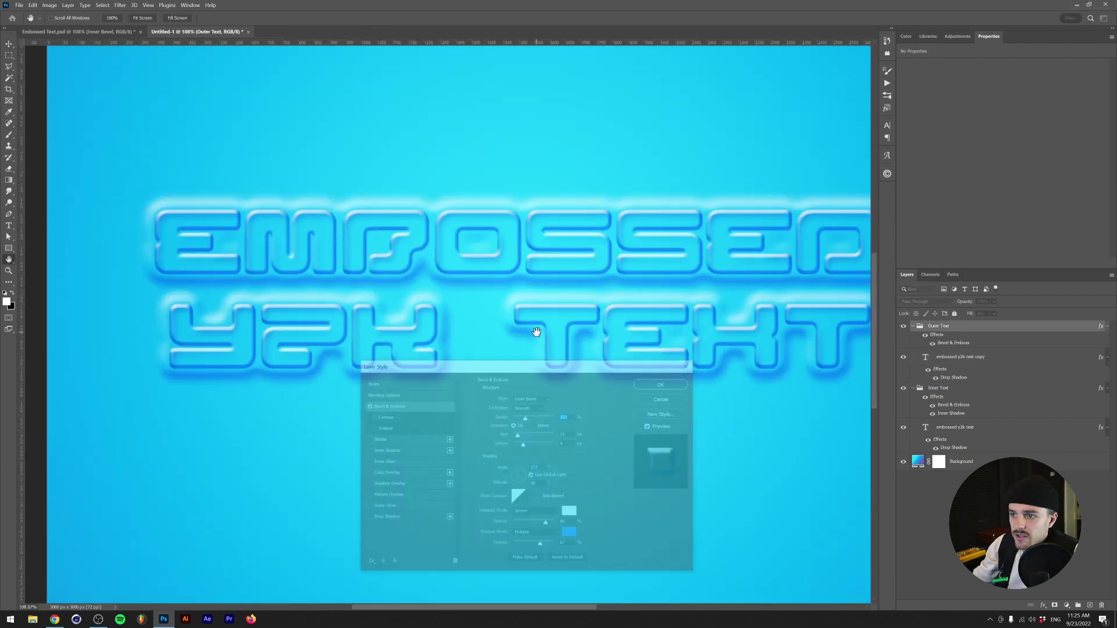
pyautogui.moveTo(537, 356); pyautogui.dragTo(478, 397)
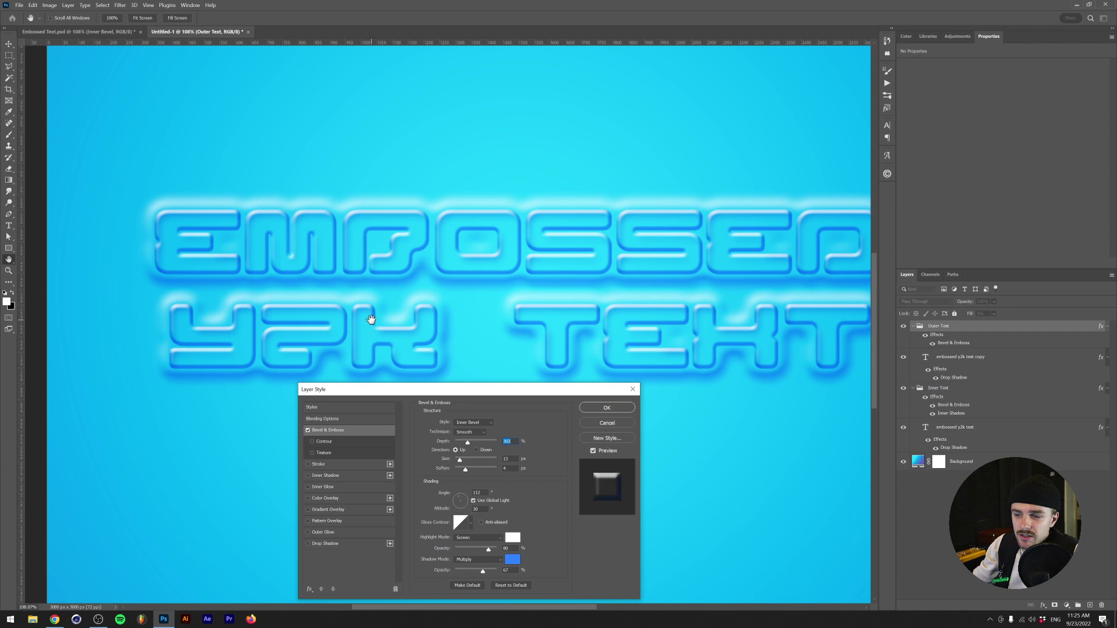
pyautogui.click(476, 450)
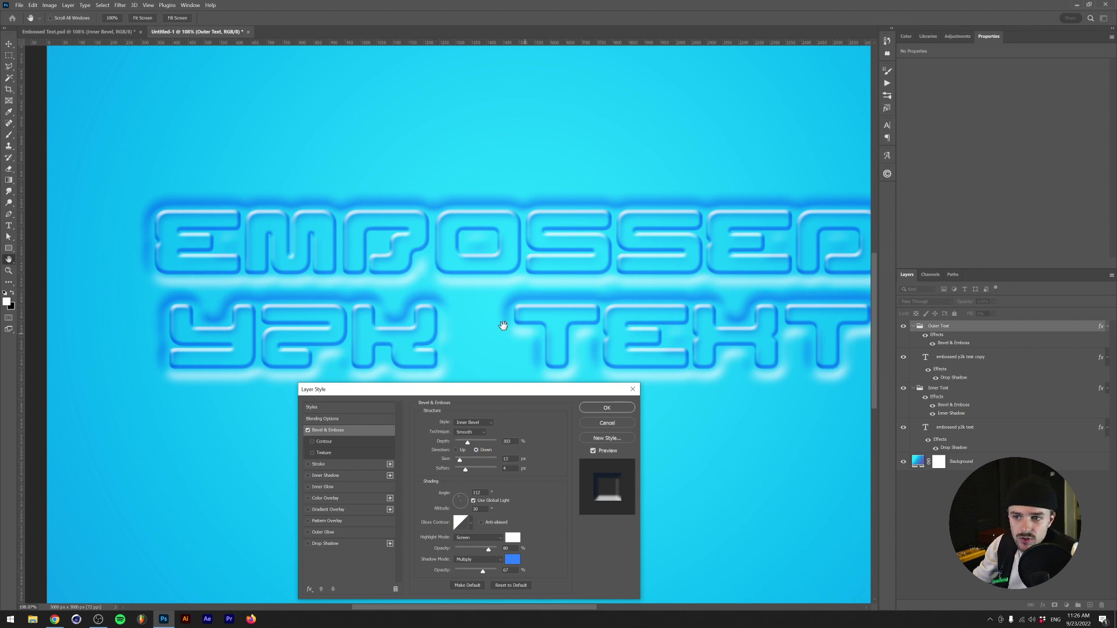
pyautogui.click(457, 450)
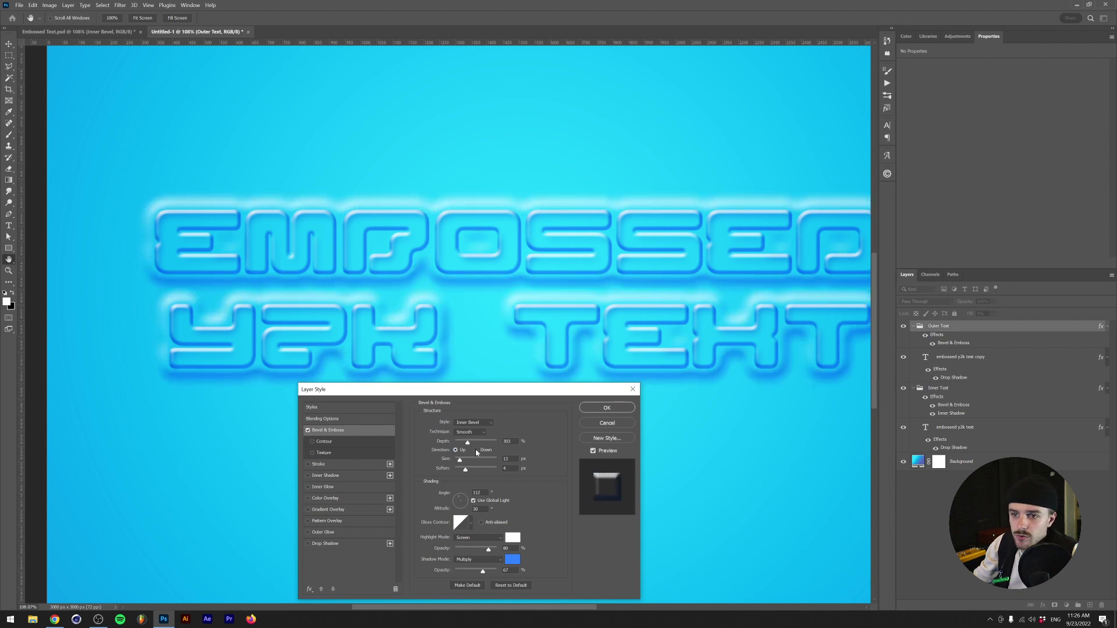
pyautogui.click(606, 408)
pyautogui.press('v')
pyautogui.scroll(-5, 417, 332)
pyautogui.scroll(6, 380, 337)
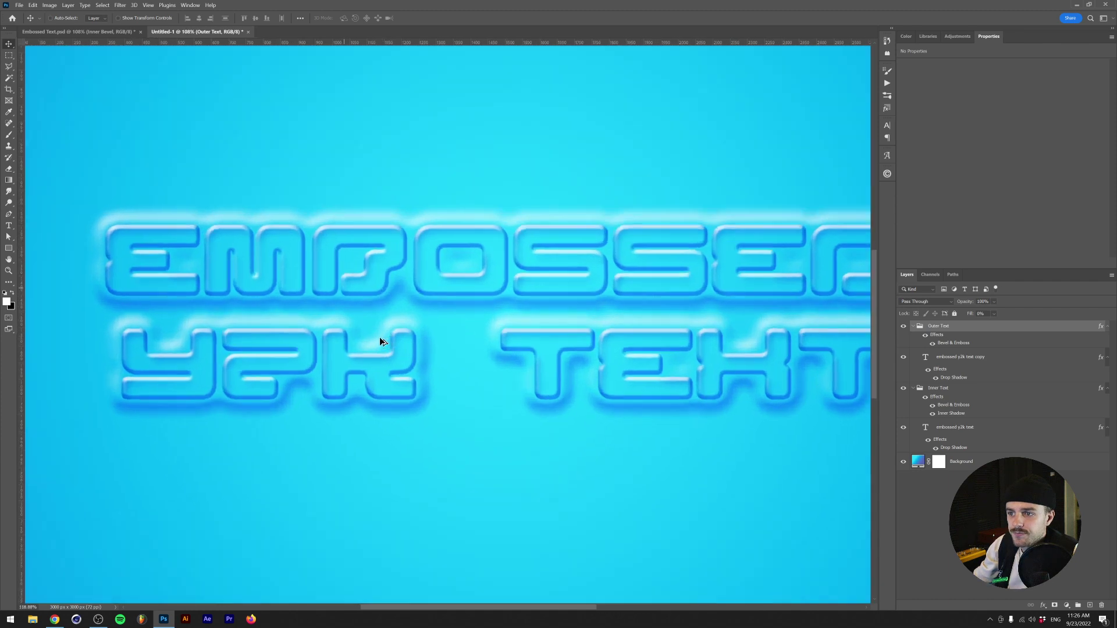
# Step: Set the drop shadow of the text layer in the Inner Text group to about 36% spread and 10 px size, and apply it
pyautogui.scroll(2, 379, 337)
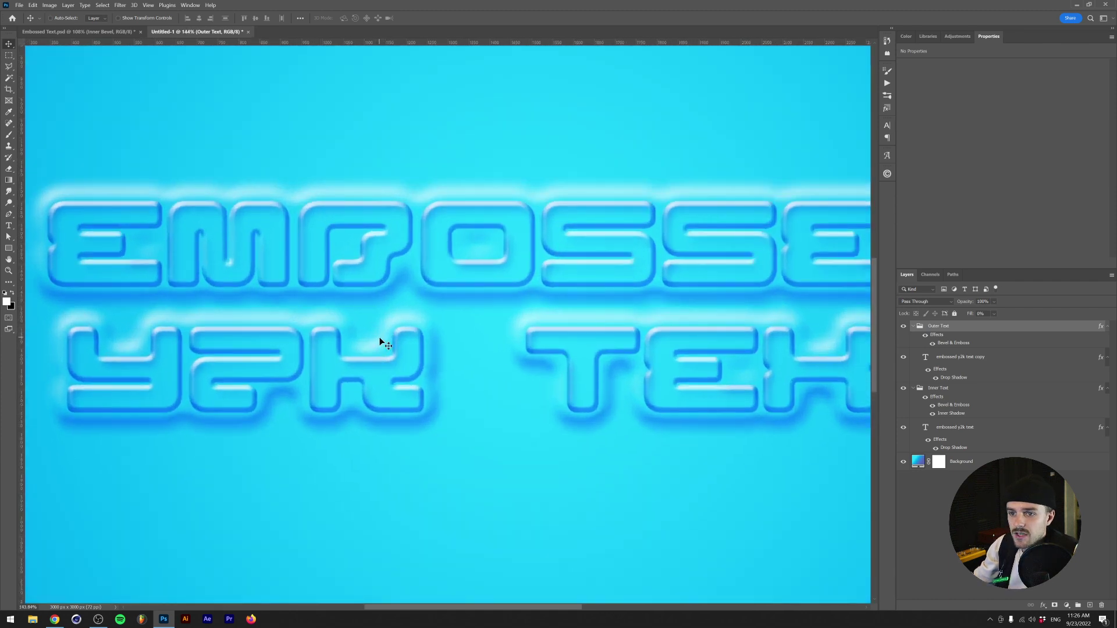
pyautogui.doubleClick(953, 447)
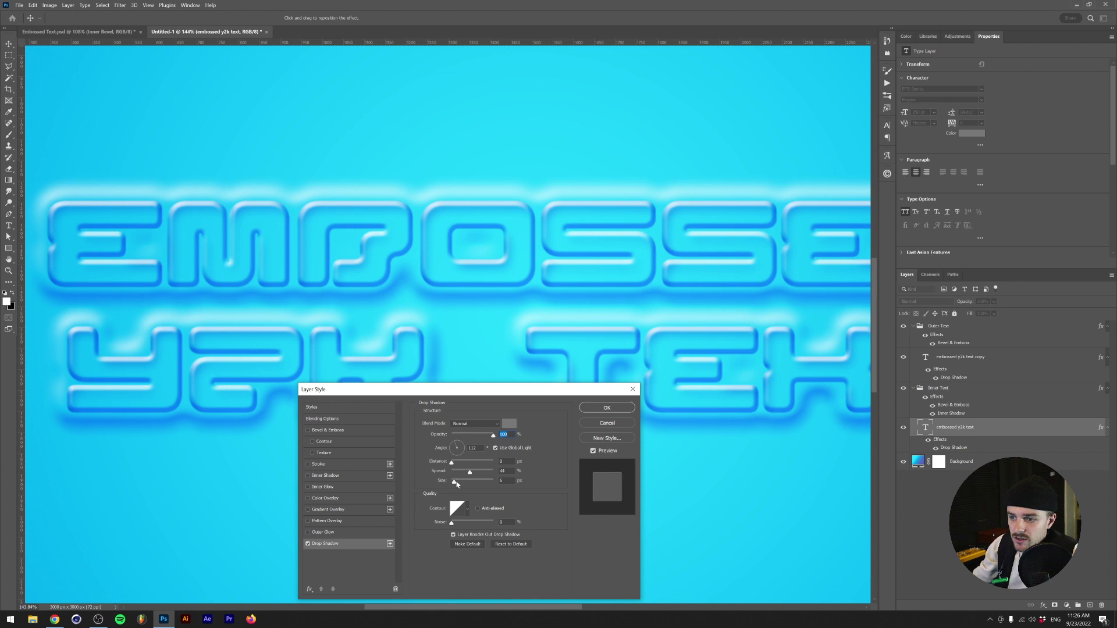
pyautogui.moveTo(454, 482); pyautogui.dragTo(467, 472)
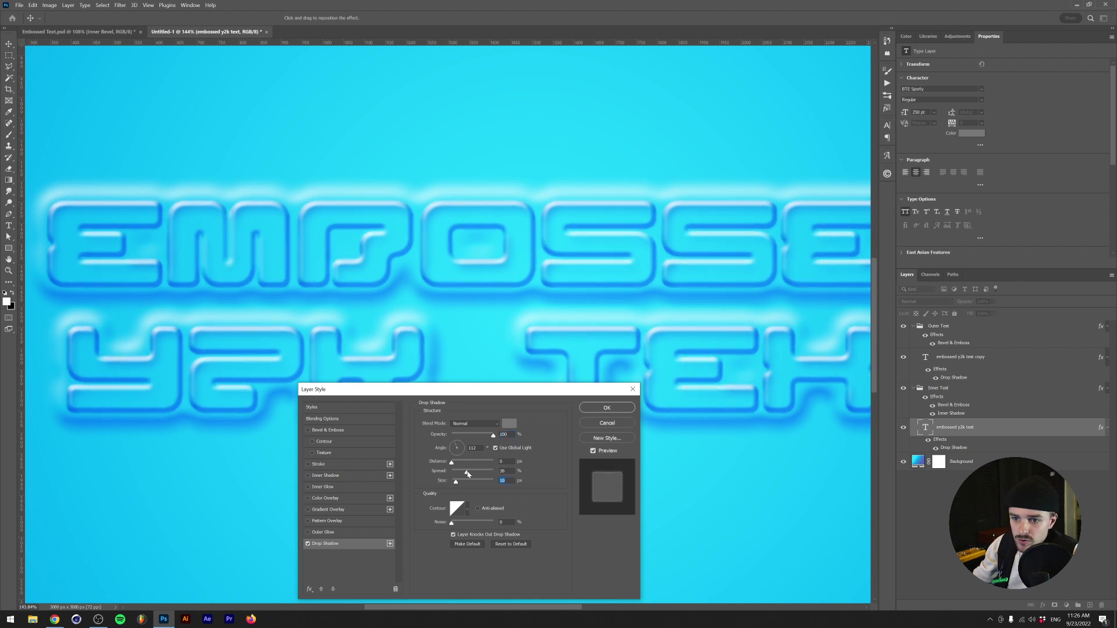
pyautogui.click(606, 407)
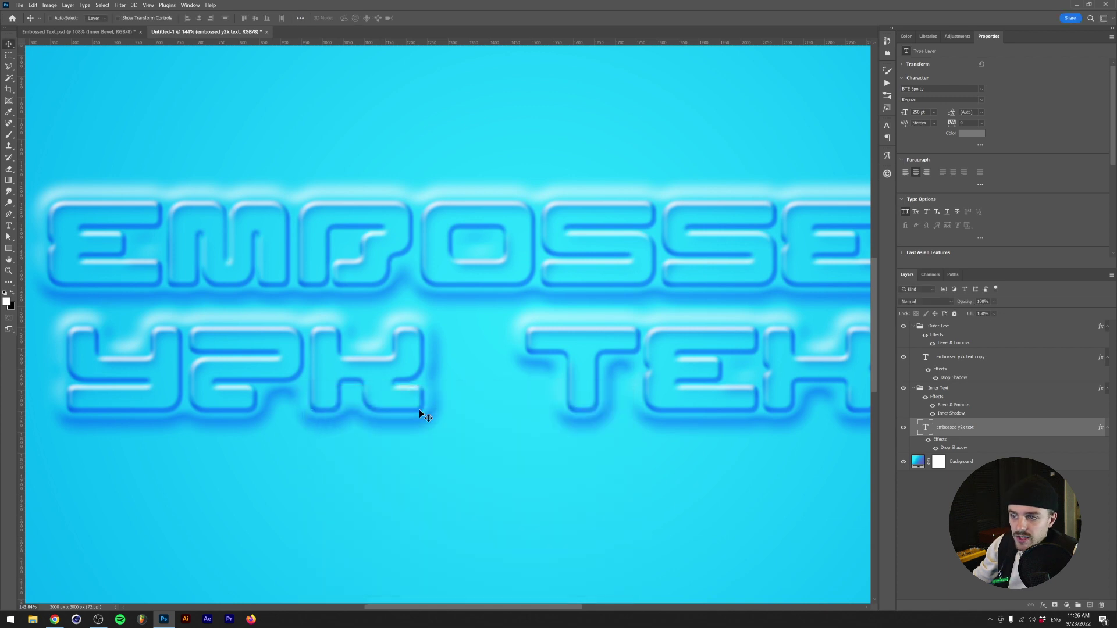
# Step: Collapse the Outer Text and Inner Text groups together with their effect lists
pyautogui.scroll(-5, 419, 409)
pyautogui.scroll(4, 408, 407)
pyautogui.click(912, 327)
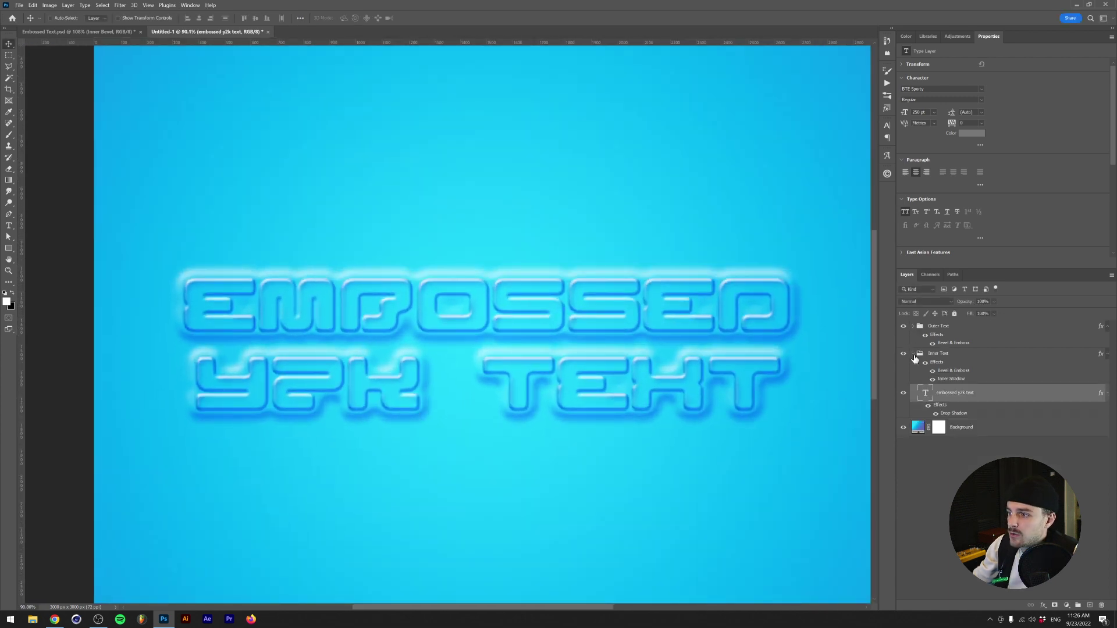
pyautogui.click(913, 353)
pyautogui.click(1107, 355)
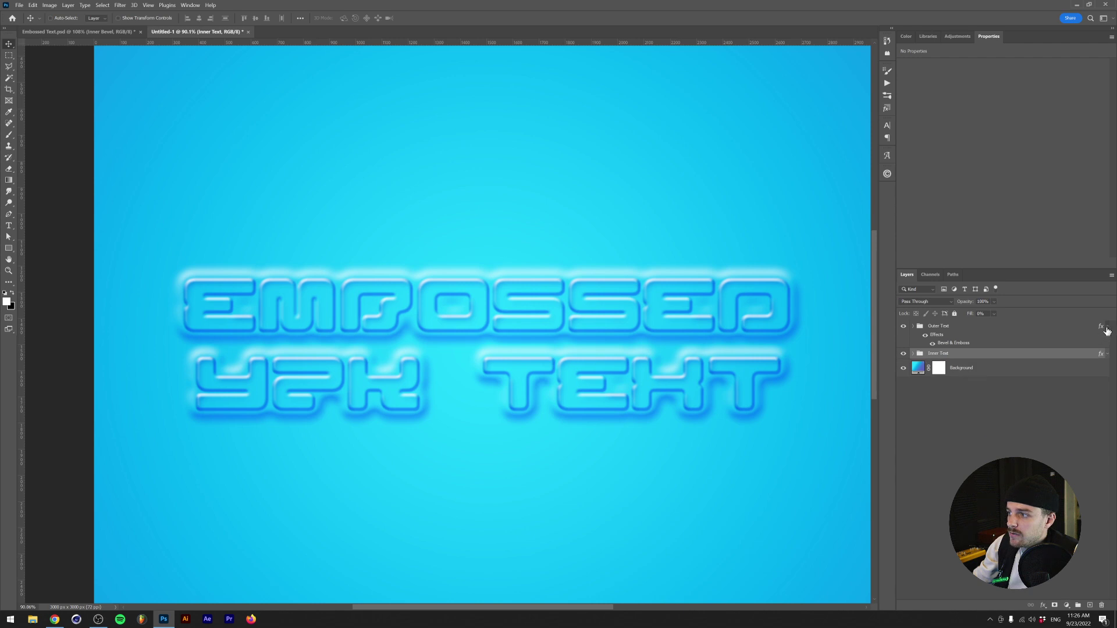
pyautogui.click(1107, 327)
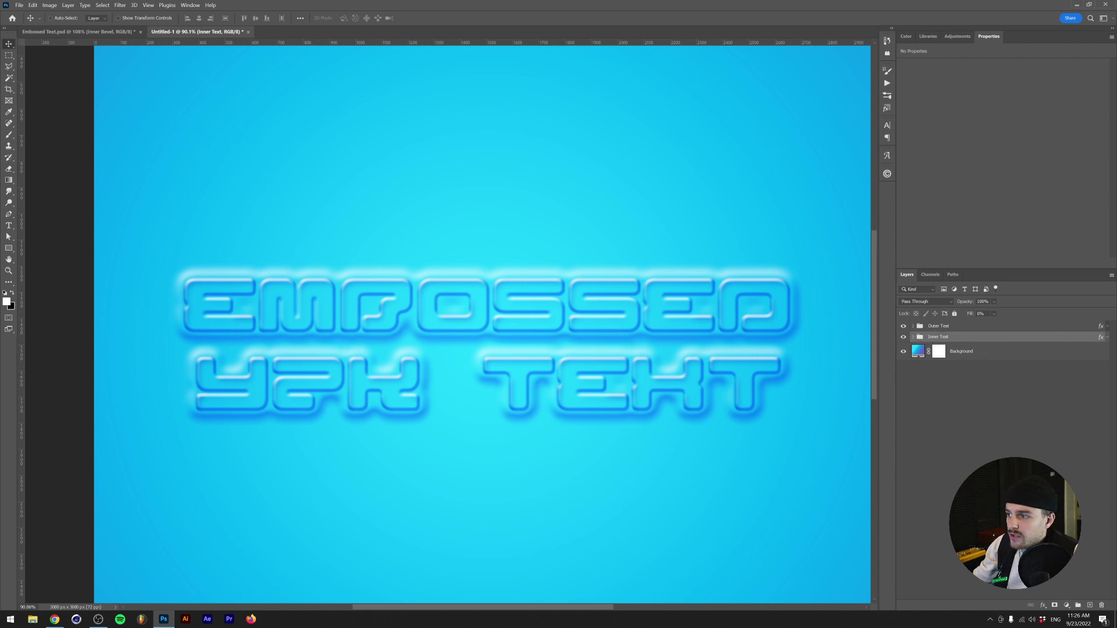
# Step: Run the Easy Noise Overlay action to add a noise layer above the Outer Text group, and set the layer's opacity to 50%
pyautogui.click(939, 327)
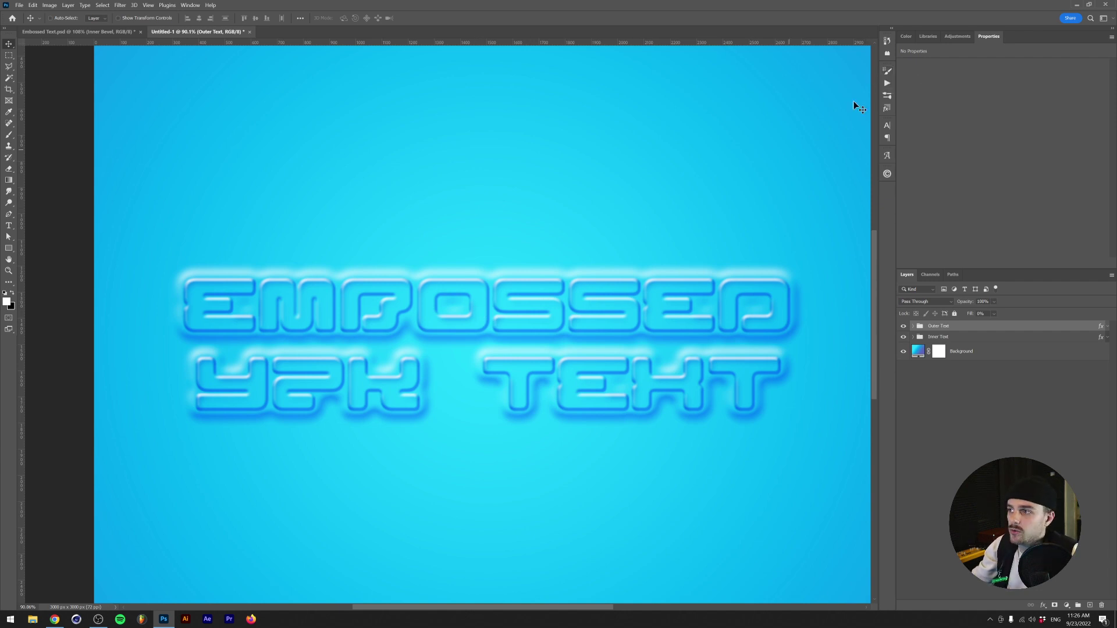
pyautogui.click(886, 83)
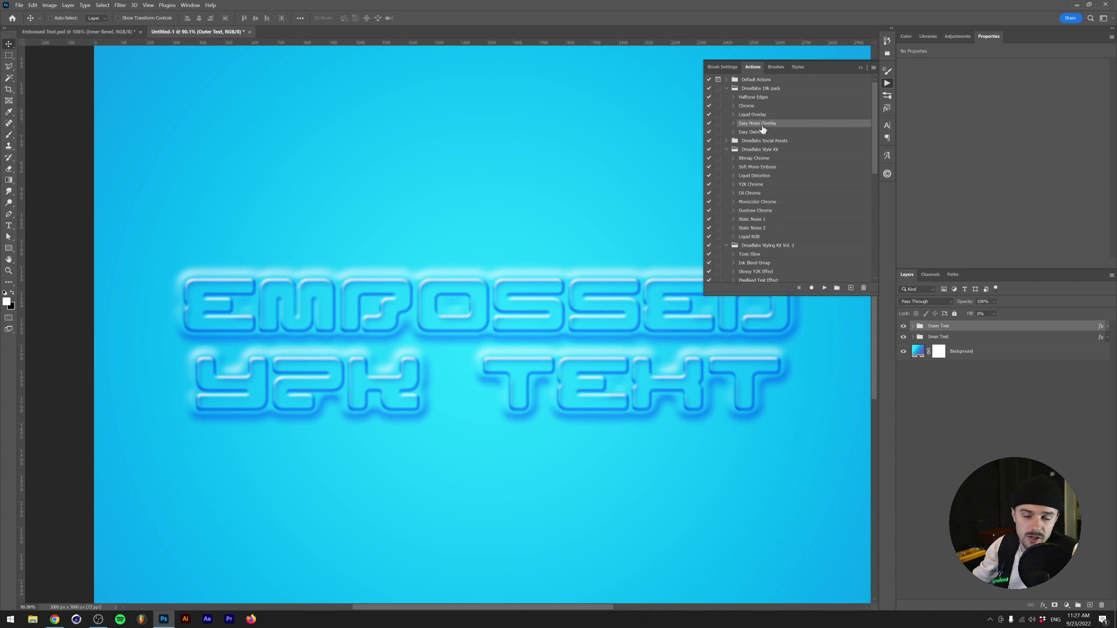
pyautogui.click(823, 289)
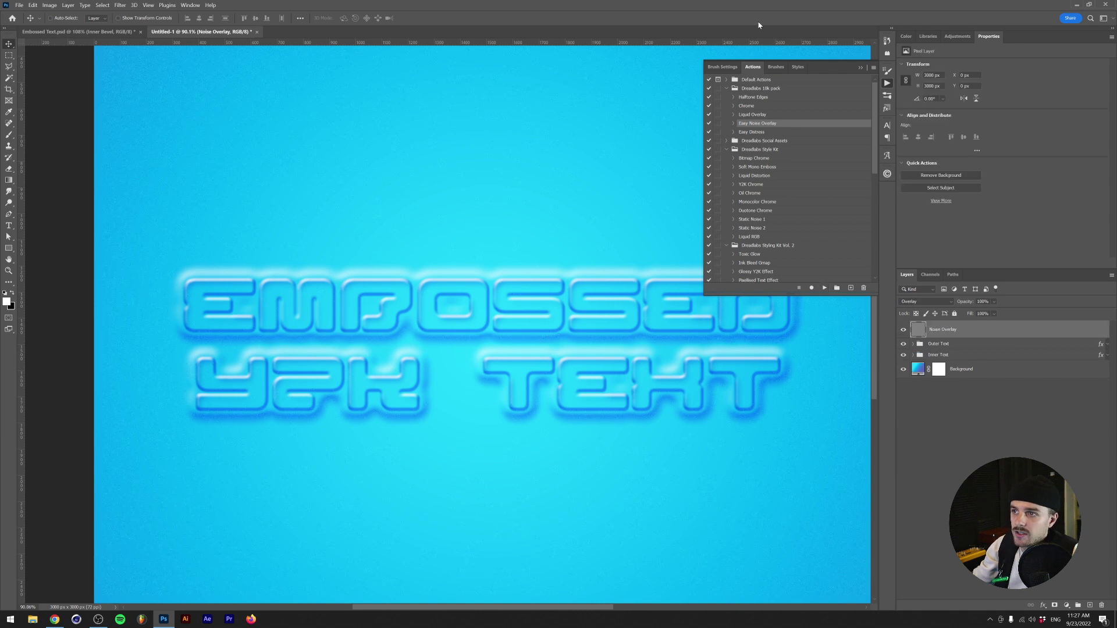
pyautogui.click(859, 69)
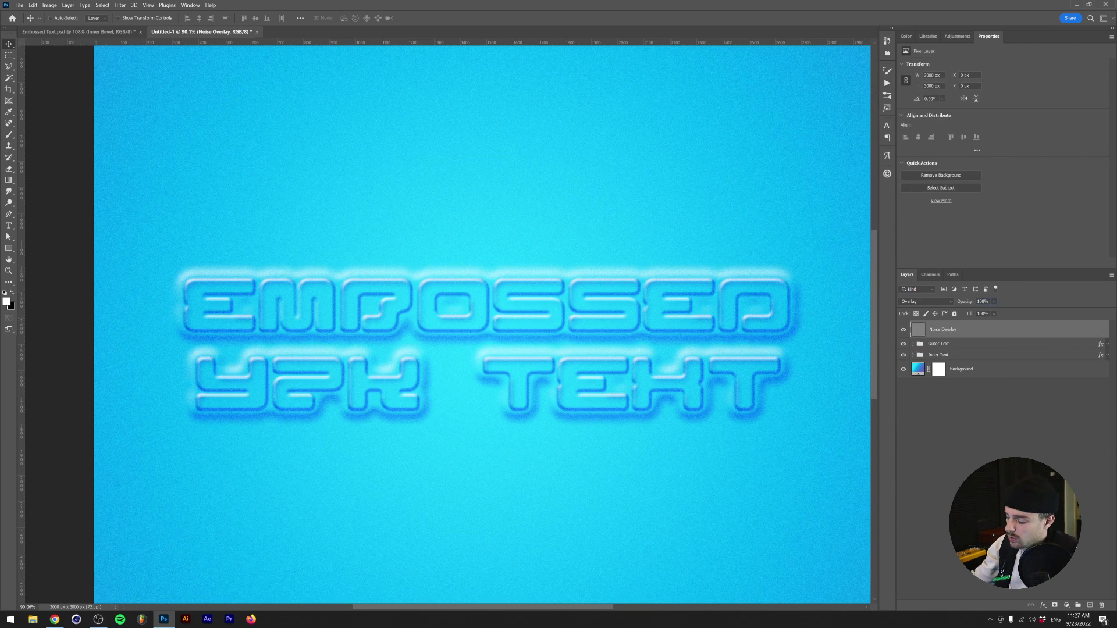
pyautogui.click(983, 302)
pyautogui.write('50')
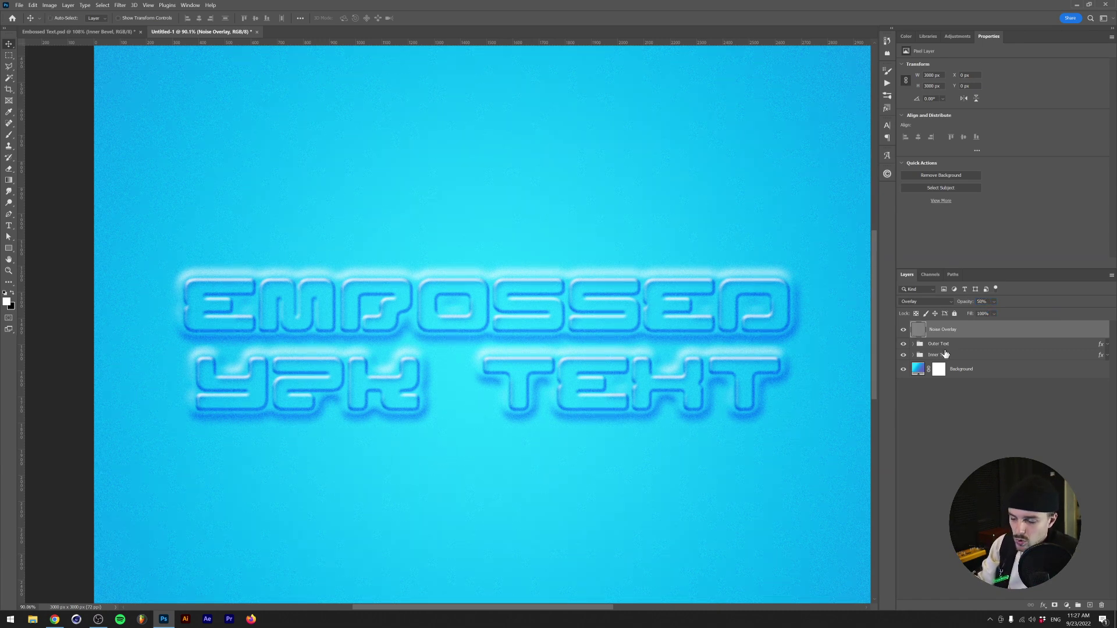
# Step: Flatten the Noise Overlay layer's contrast with Curves, raising the black point's output and lowering the white point's output to about 193
pyautogui.hotkey('ctrl', 'm')
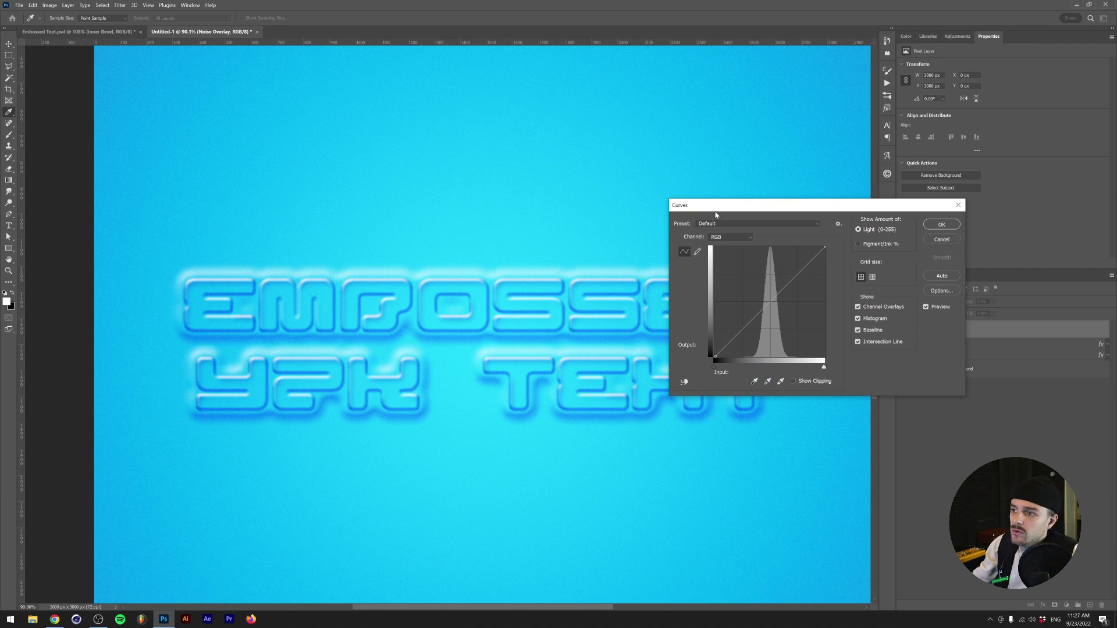
pyautogui.moveTo(752, 207); pyautogui.dragTo(439, 81)
pyautogui.click(402, 229)
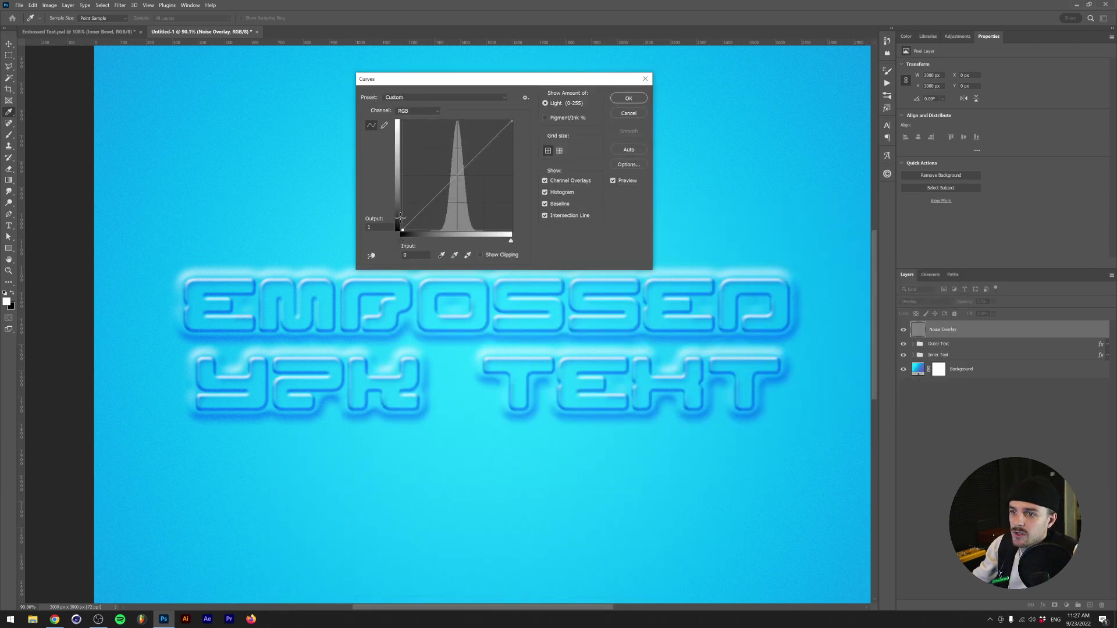
pyautogui.moveTo(400, 217); pyautogui.dragTo(402, 207)
pyautogui.moveTo(511, 121); pyautogui.dragTo(528, 142)
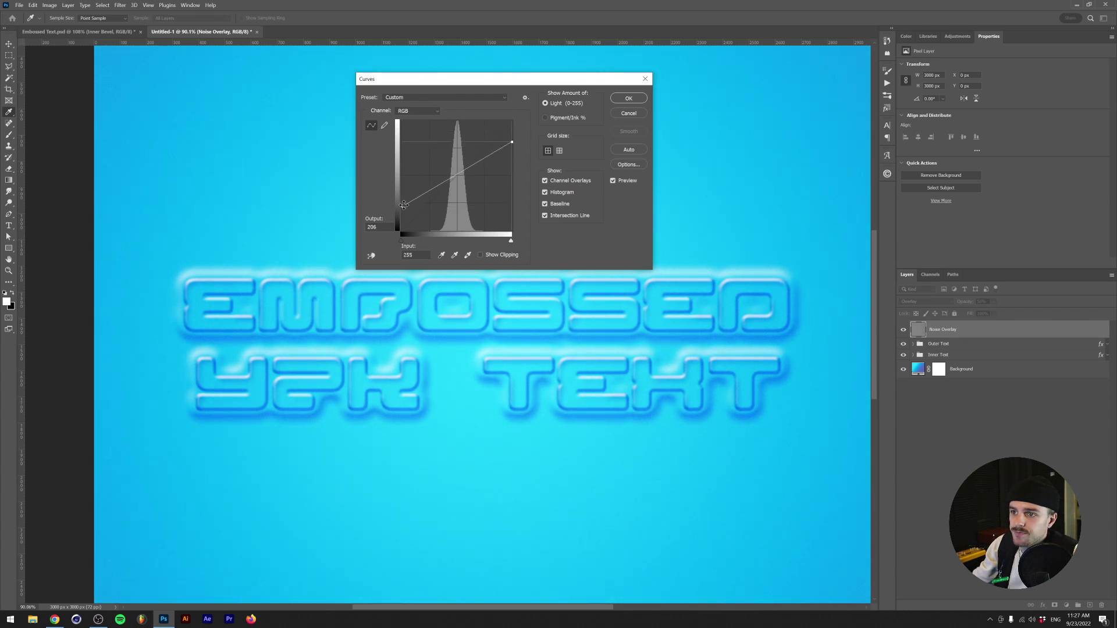
pyautogui.moveTo(403, 205); pyautogui.dragTo(402, 198)
pyautogui.moveTo(512, 143); pyautogui.dragTo(516, 152)
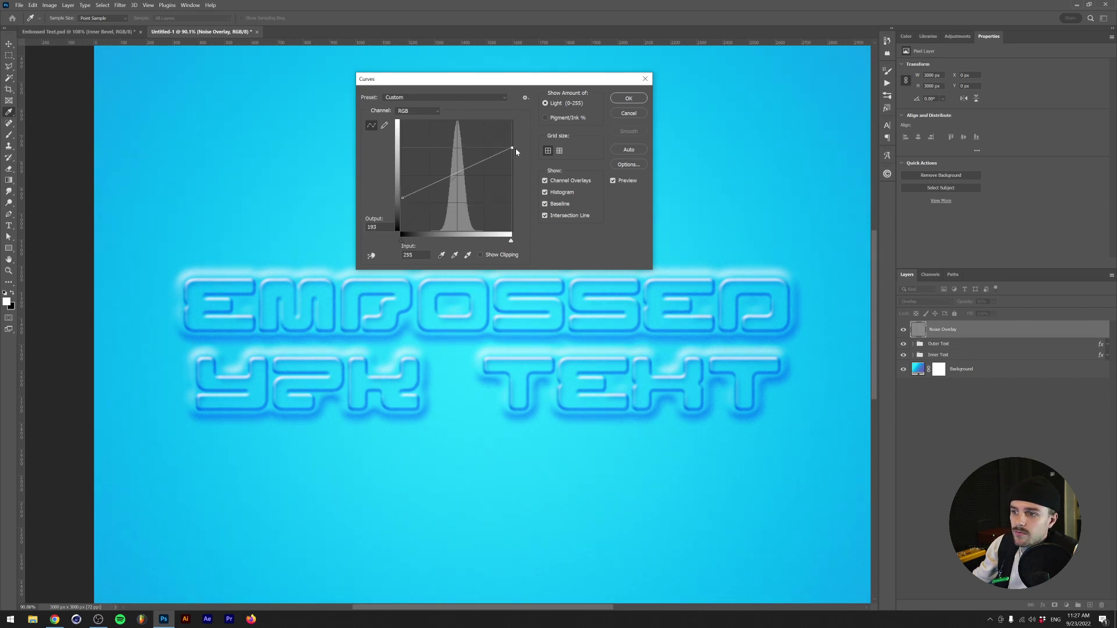
pyautogui.press('Return')
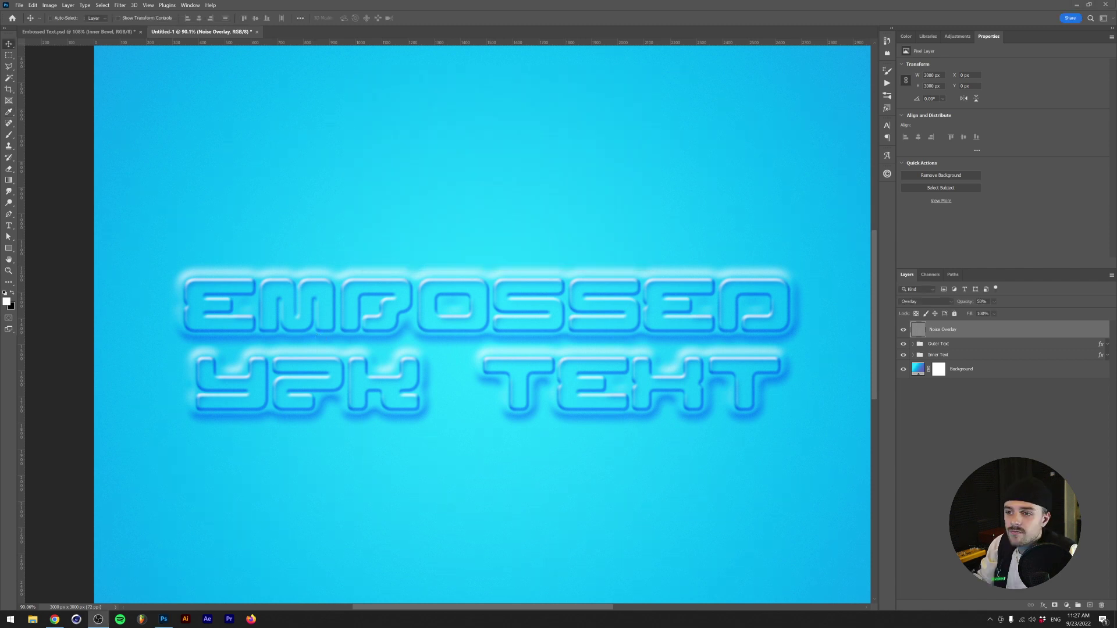